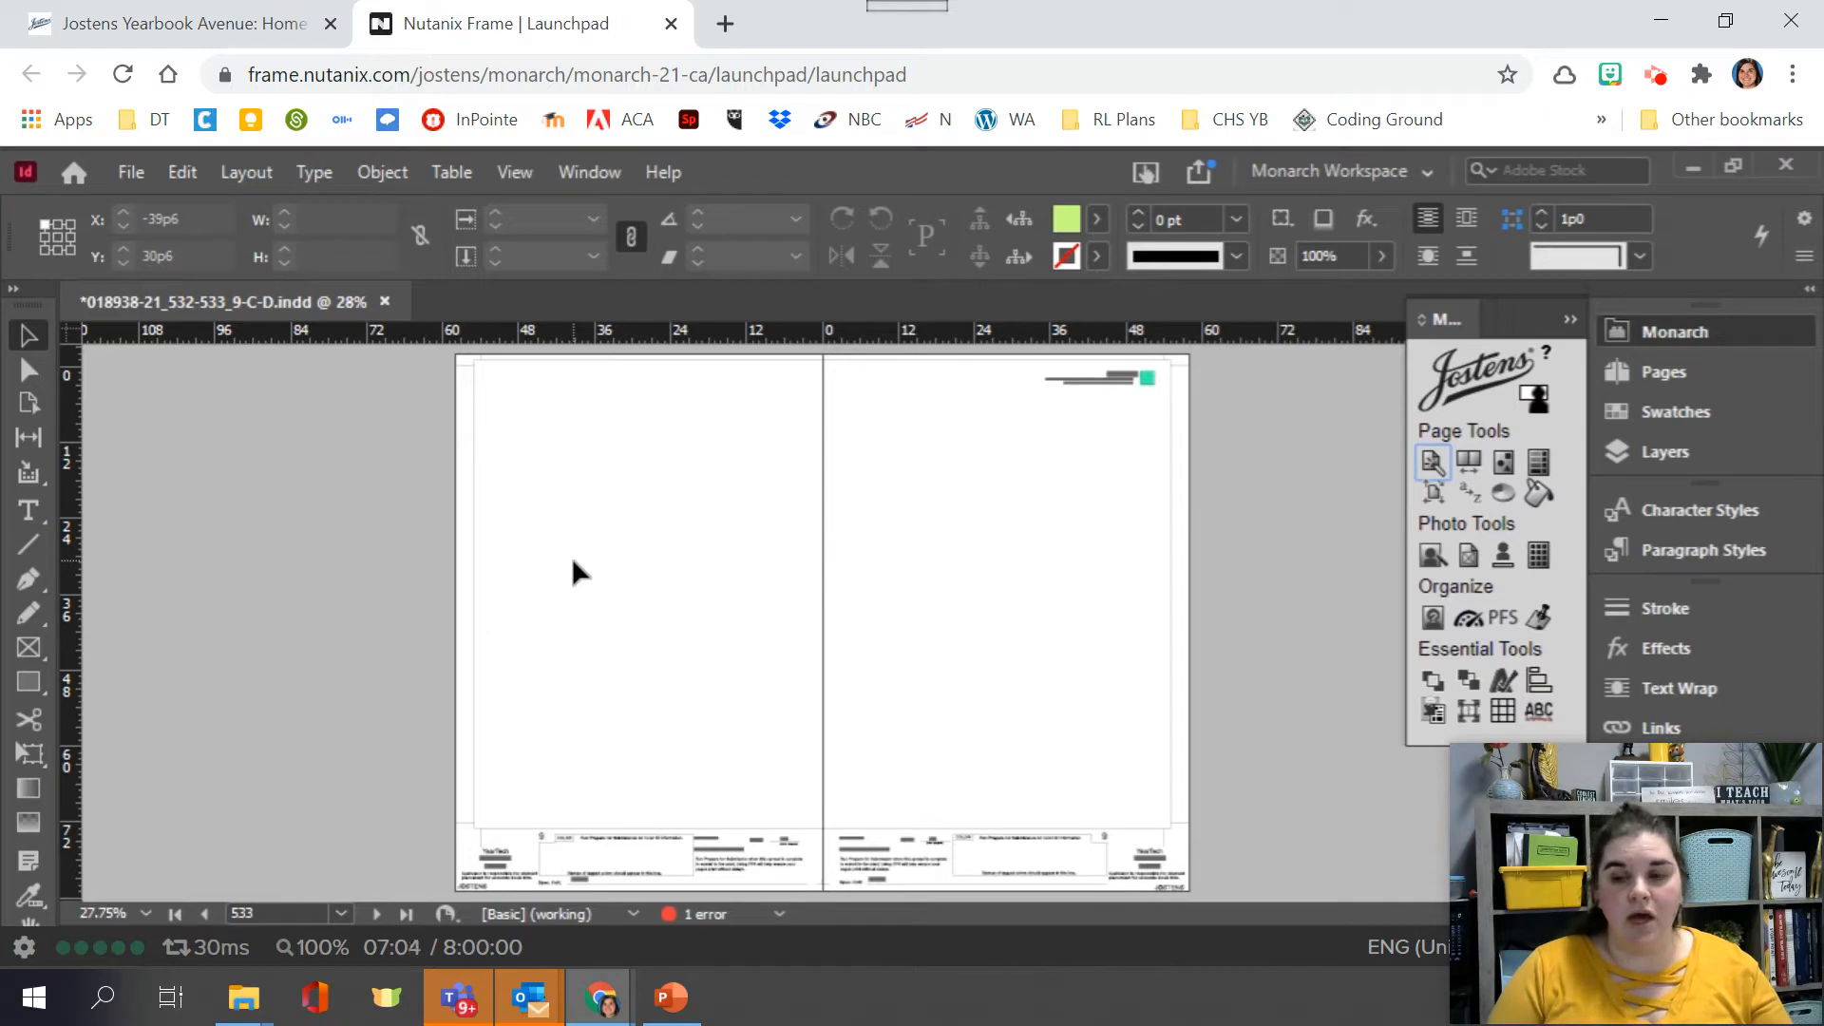
# - Turn off preview mode to show the spread's guides, and enlarge the header block in the right page's upper corner
pyautogui.press('w')
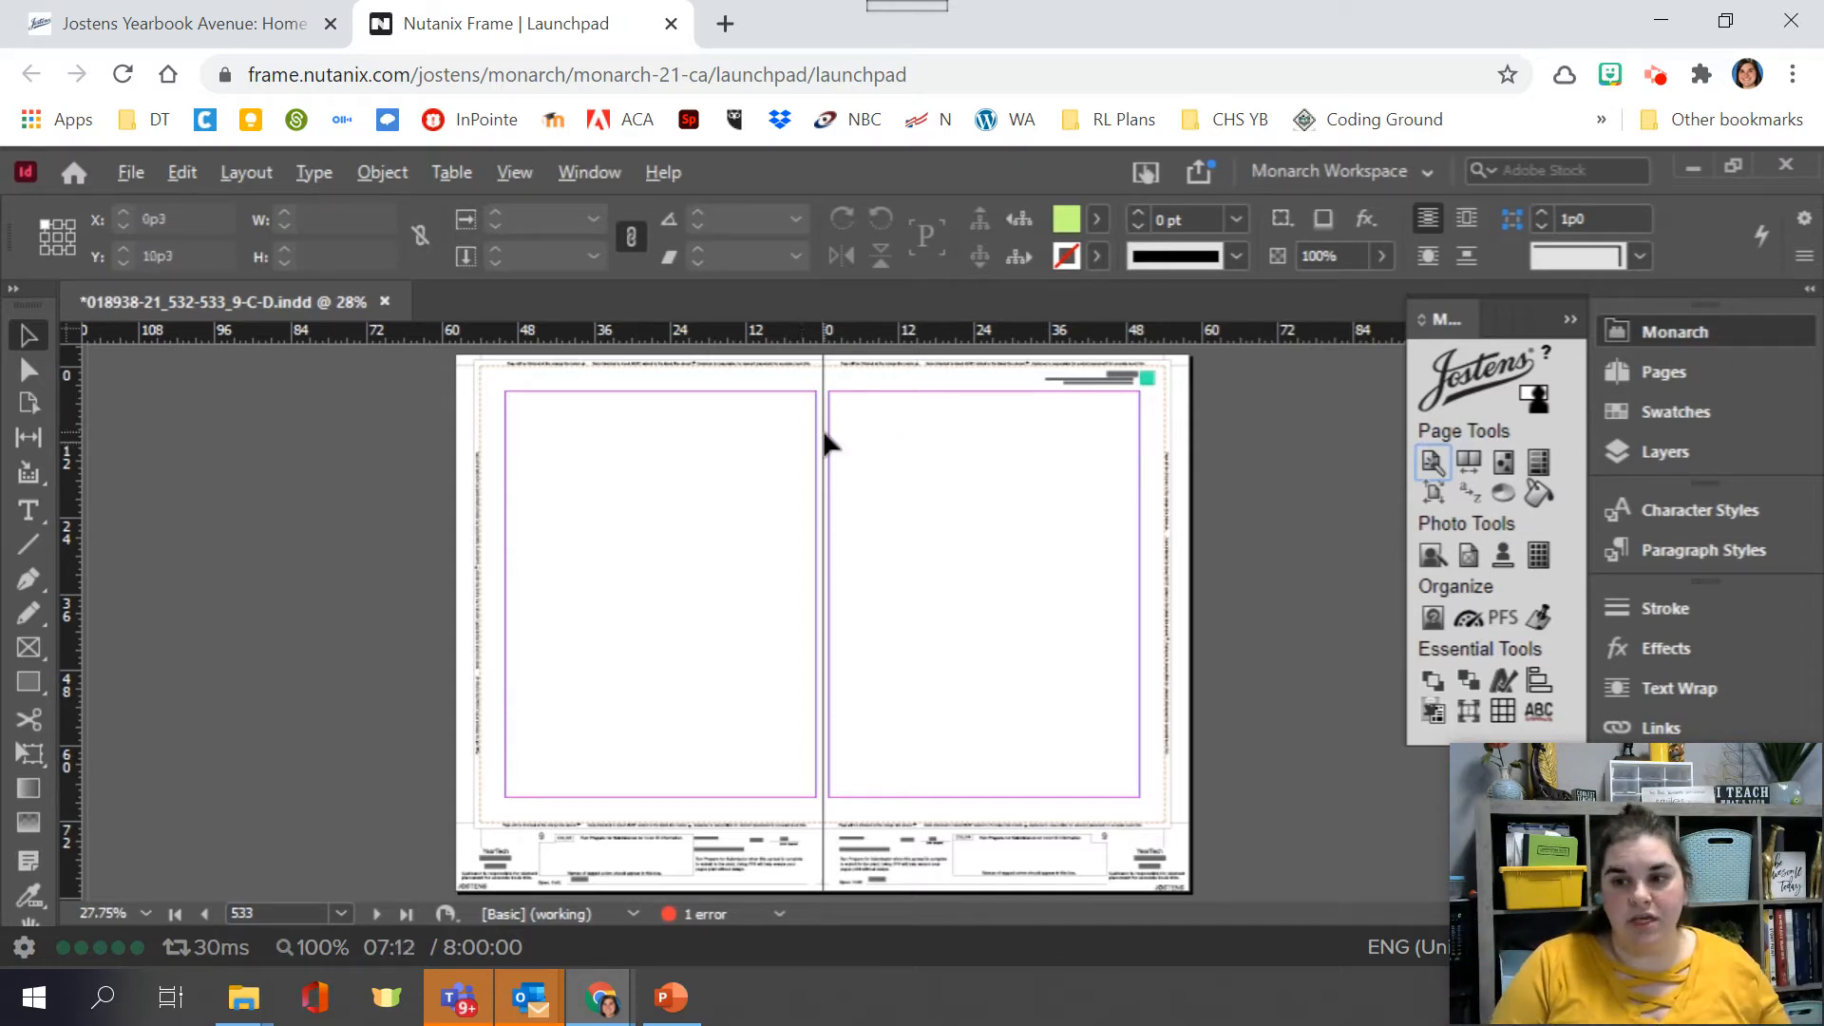
pyautogui.press('alt')
pyautogui.press('ctrl')
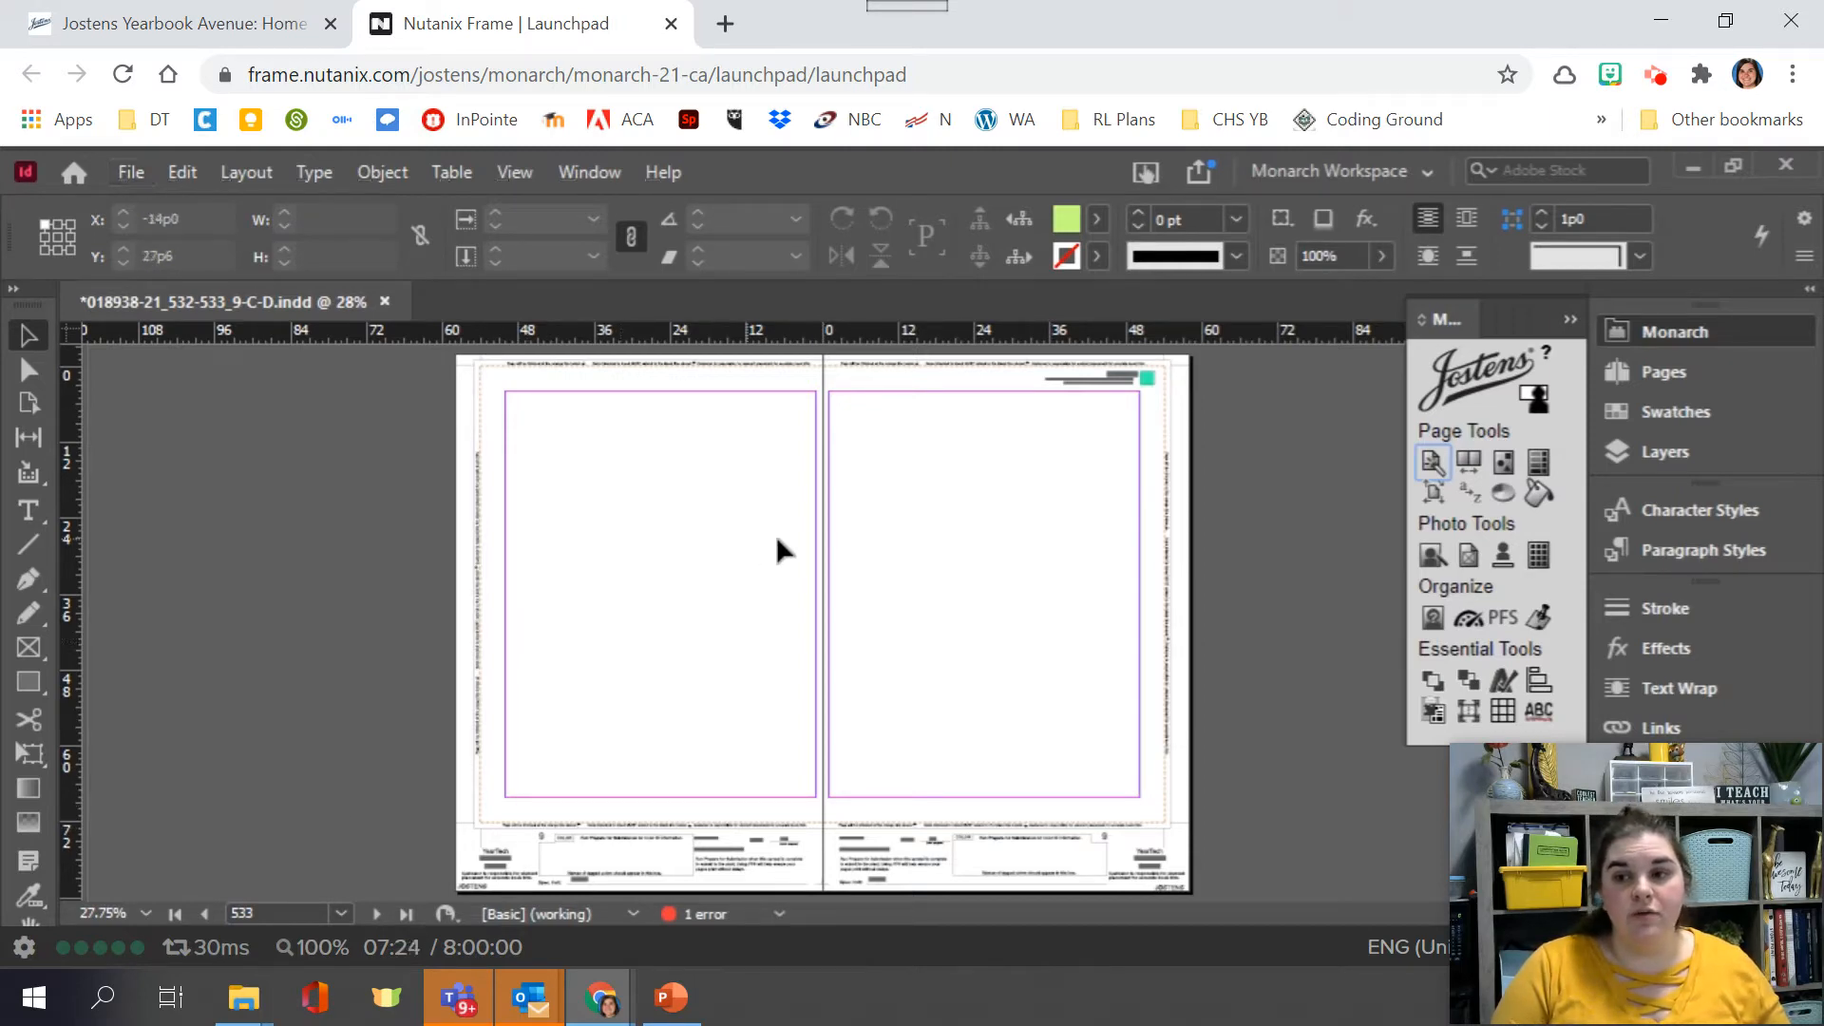
pyautogui.scroll(4, 822, 549)
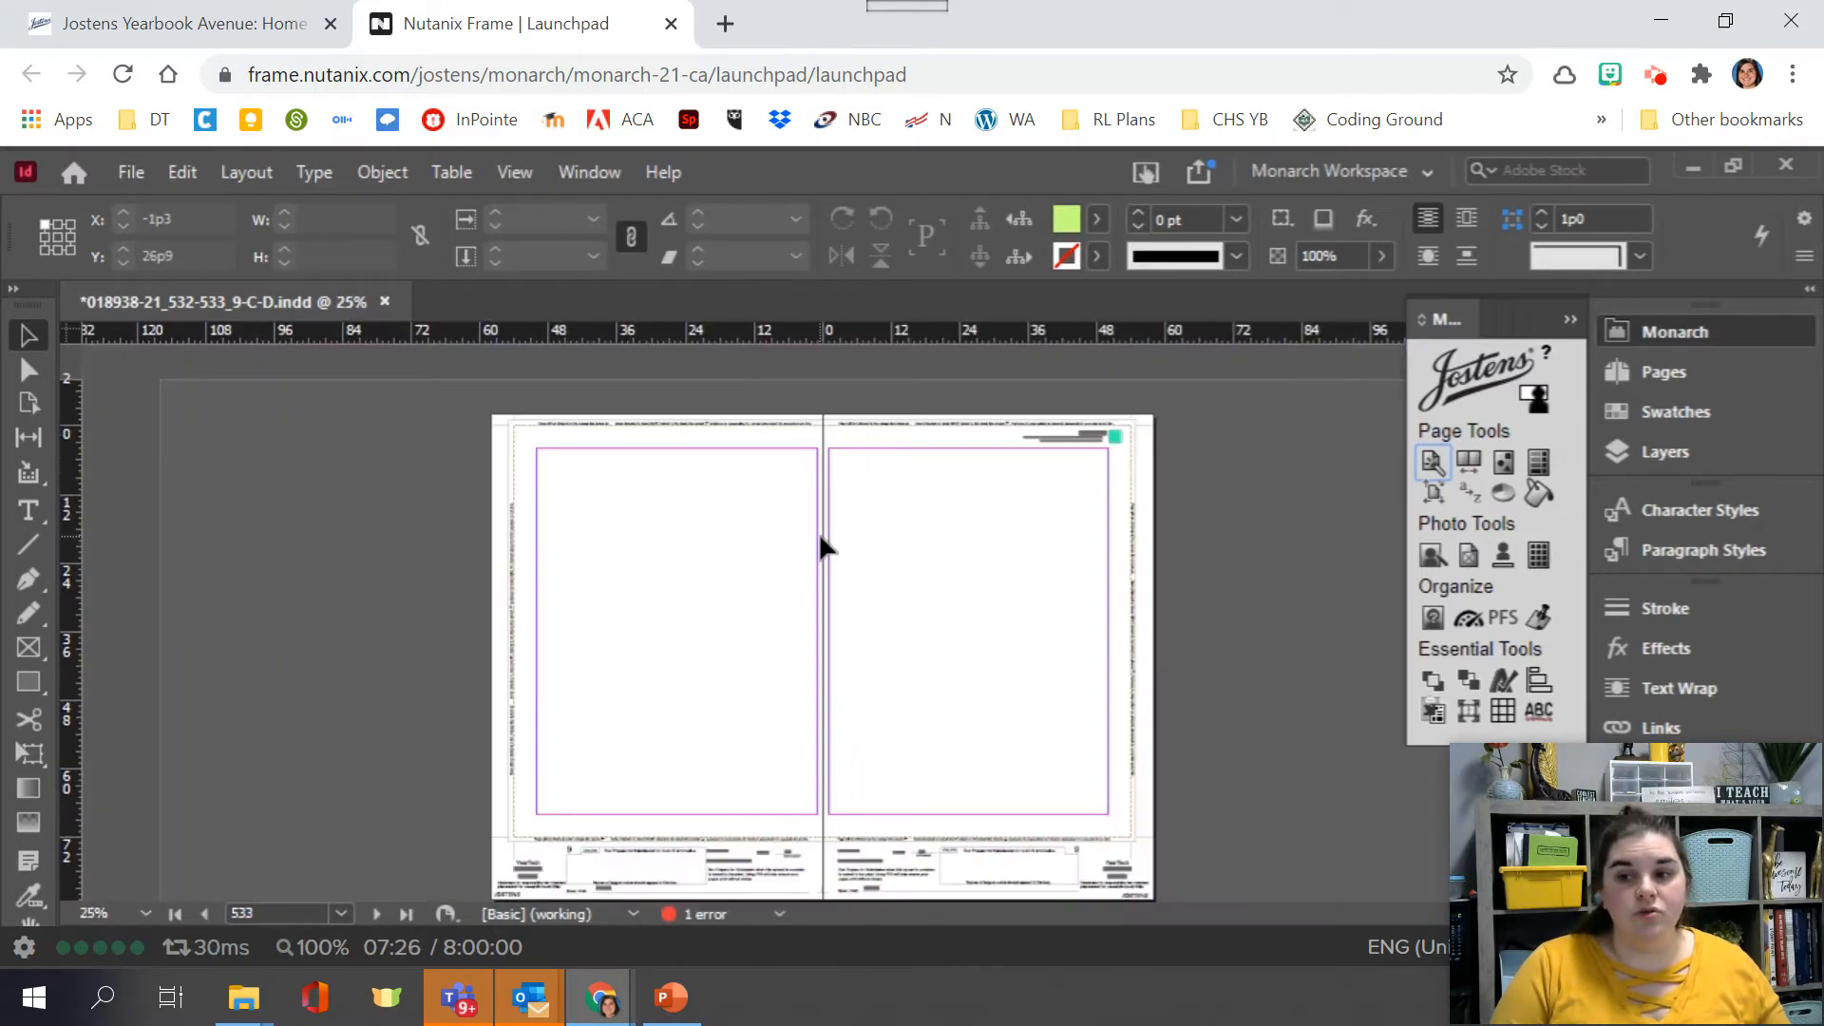
pyautogui.scroll(-3, 818, 542)
pyautogui.scroll(3, 707, 466)
pyautogui.scroll(-4, 1039, 472)
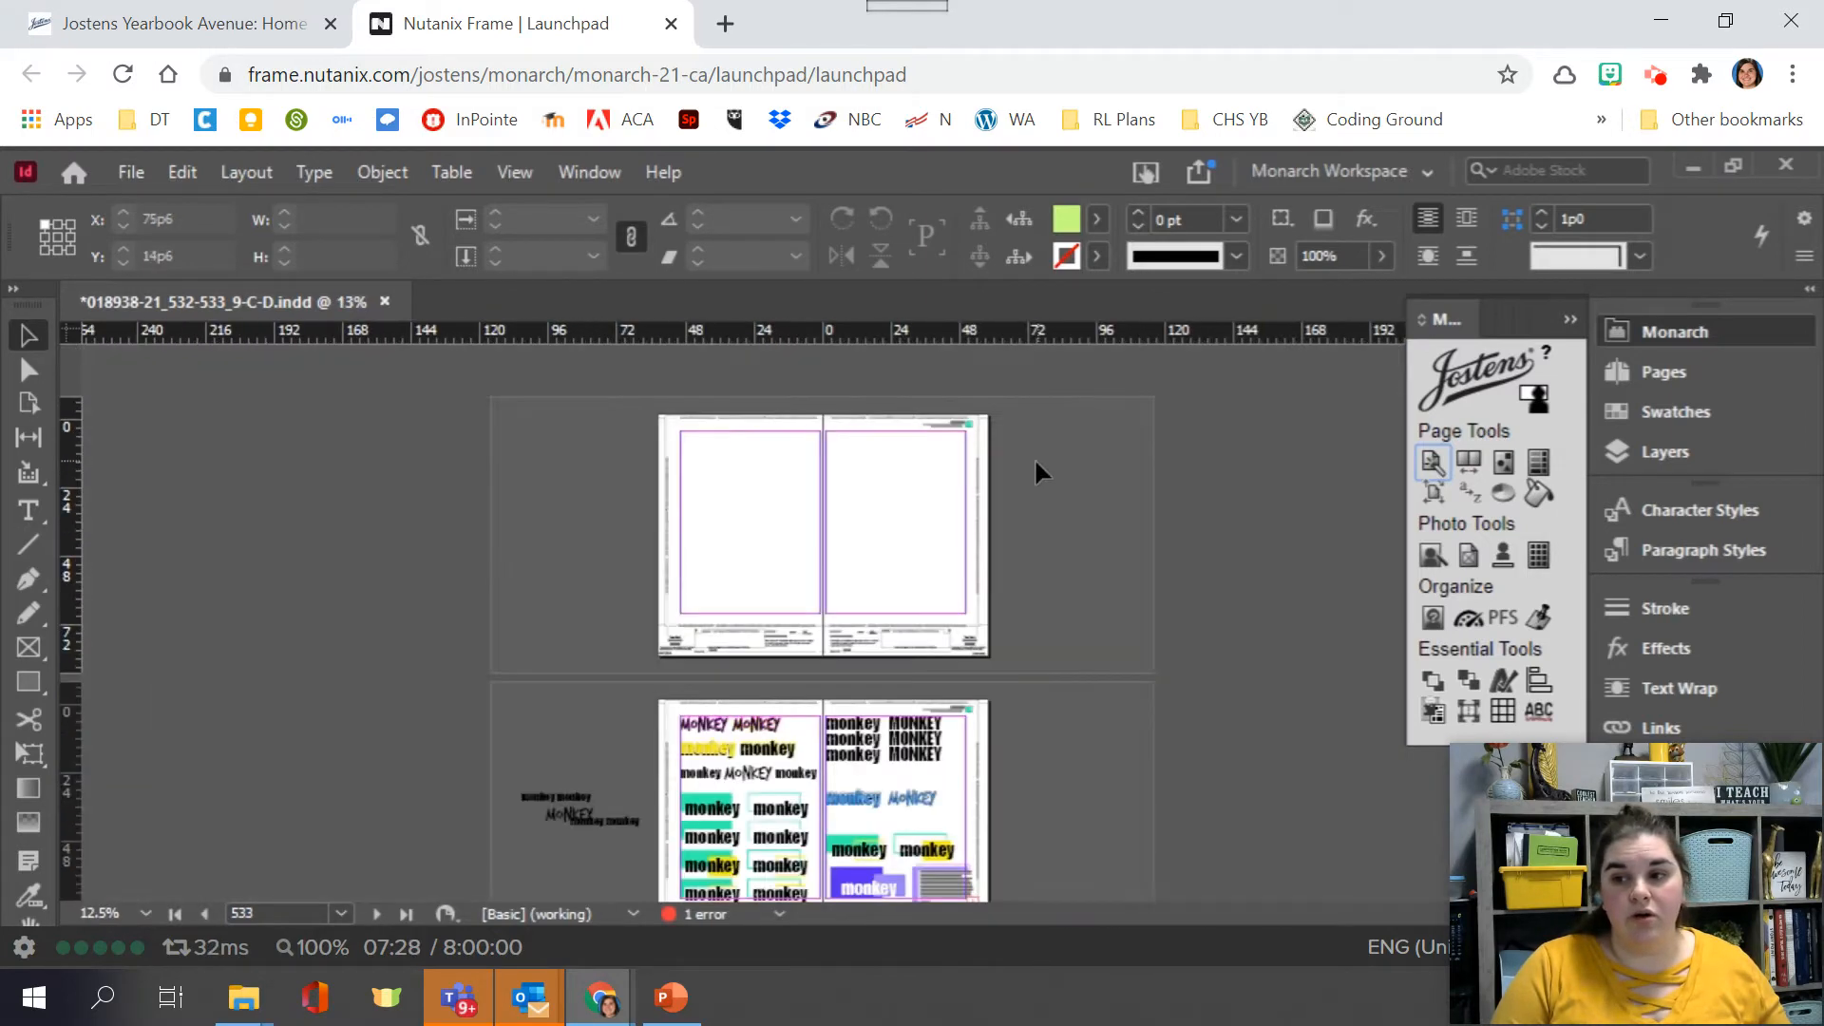
pyautogui.scroll(1, 936, 442)
pyautogui.scroll(2, 935, 441)
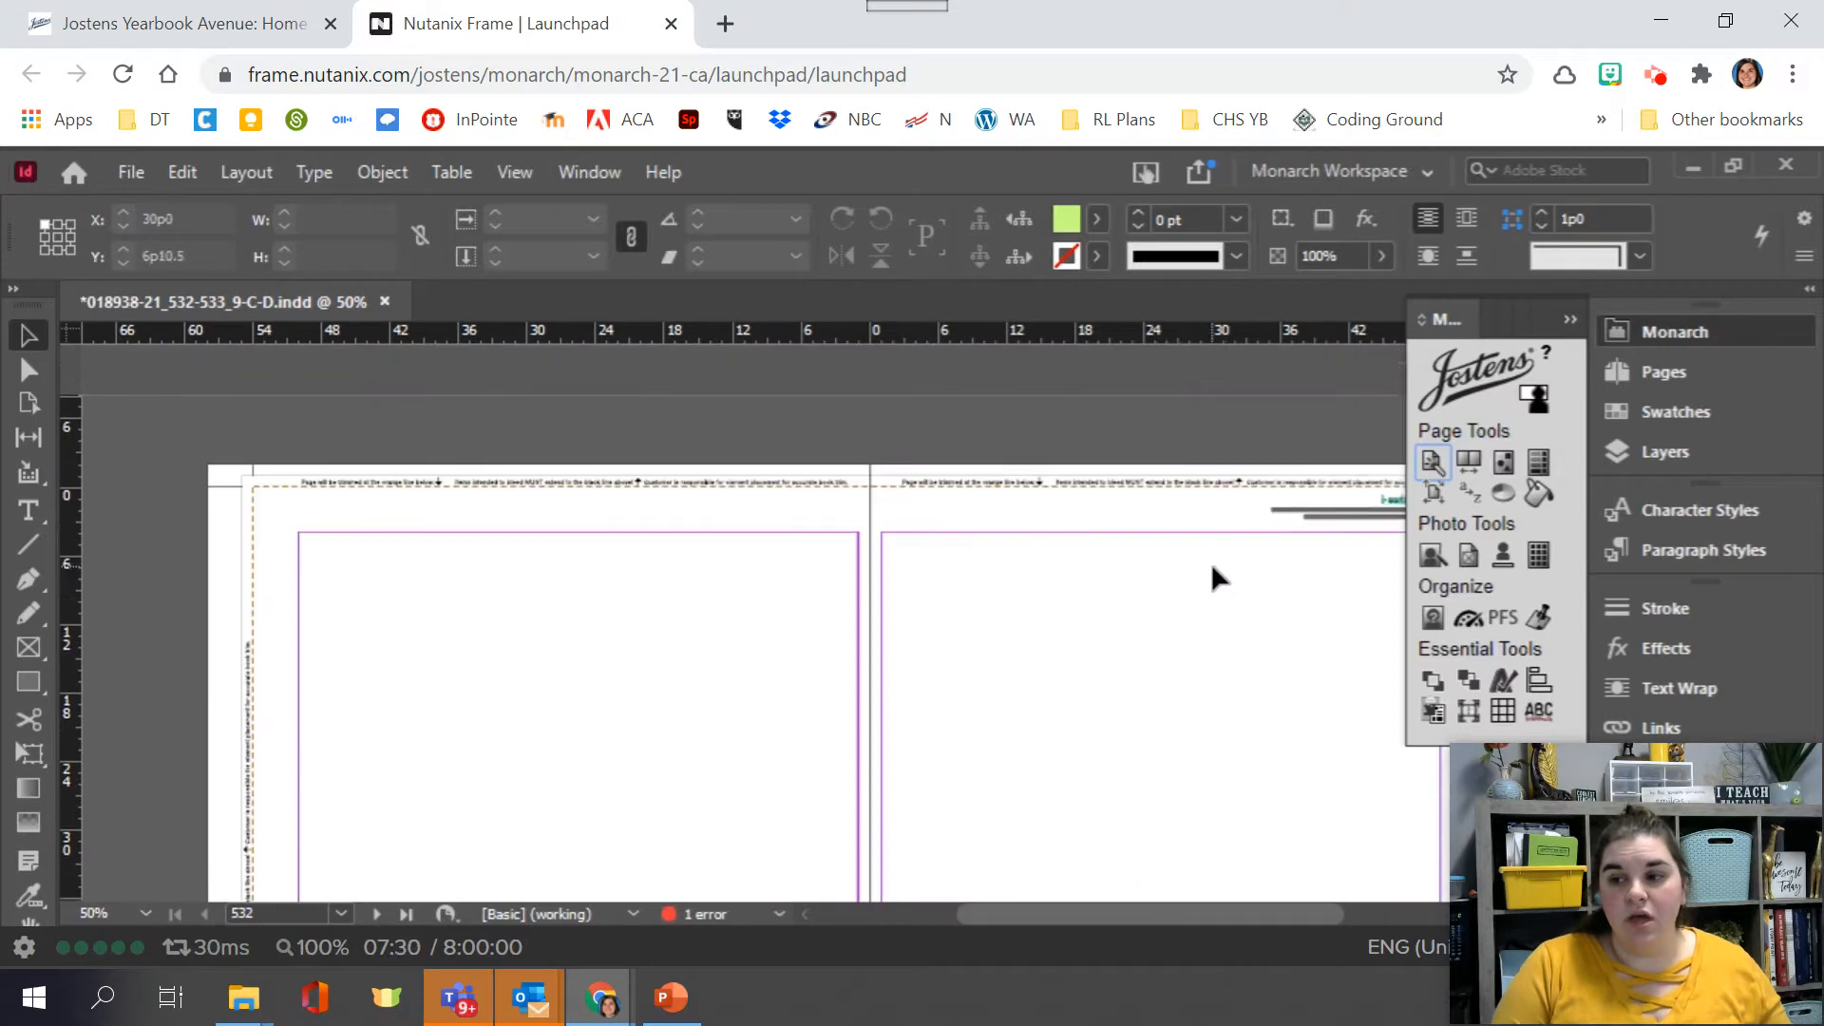
pyautogui.moveTo(1090, 926); pyautogui.dragTo(1158, 926)
pyautogui.scroll(3, 1270, 557)
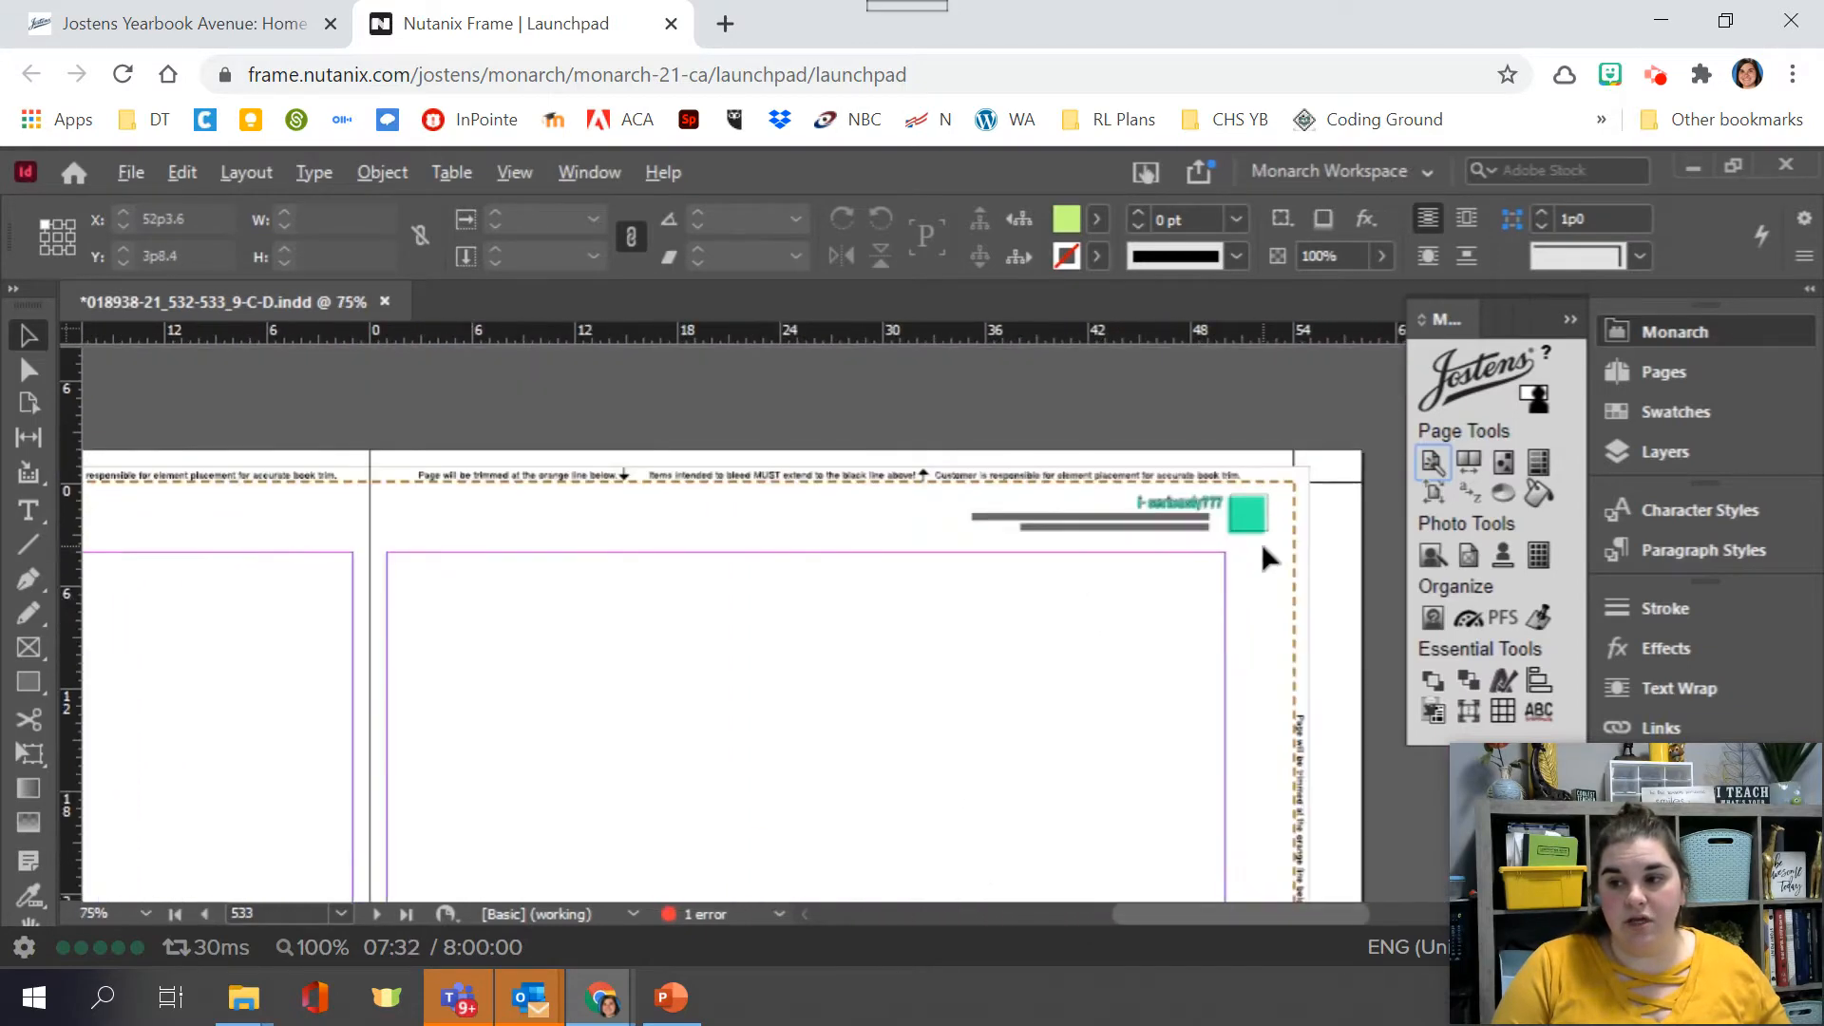
pyautogui.scroll(1, 1268, 556)
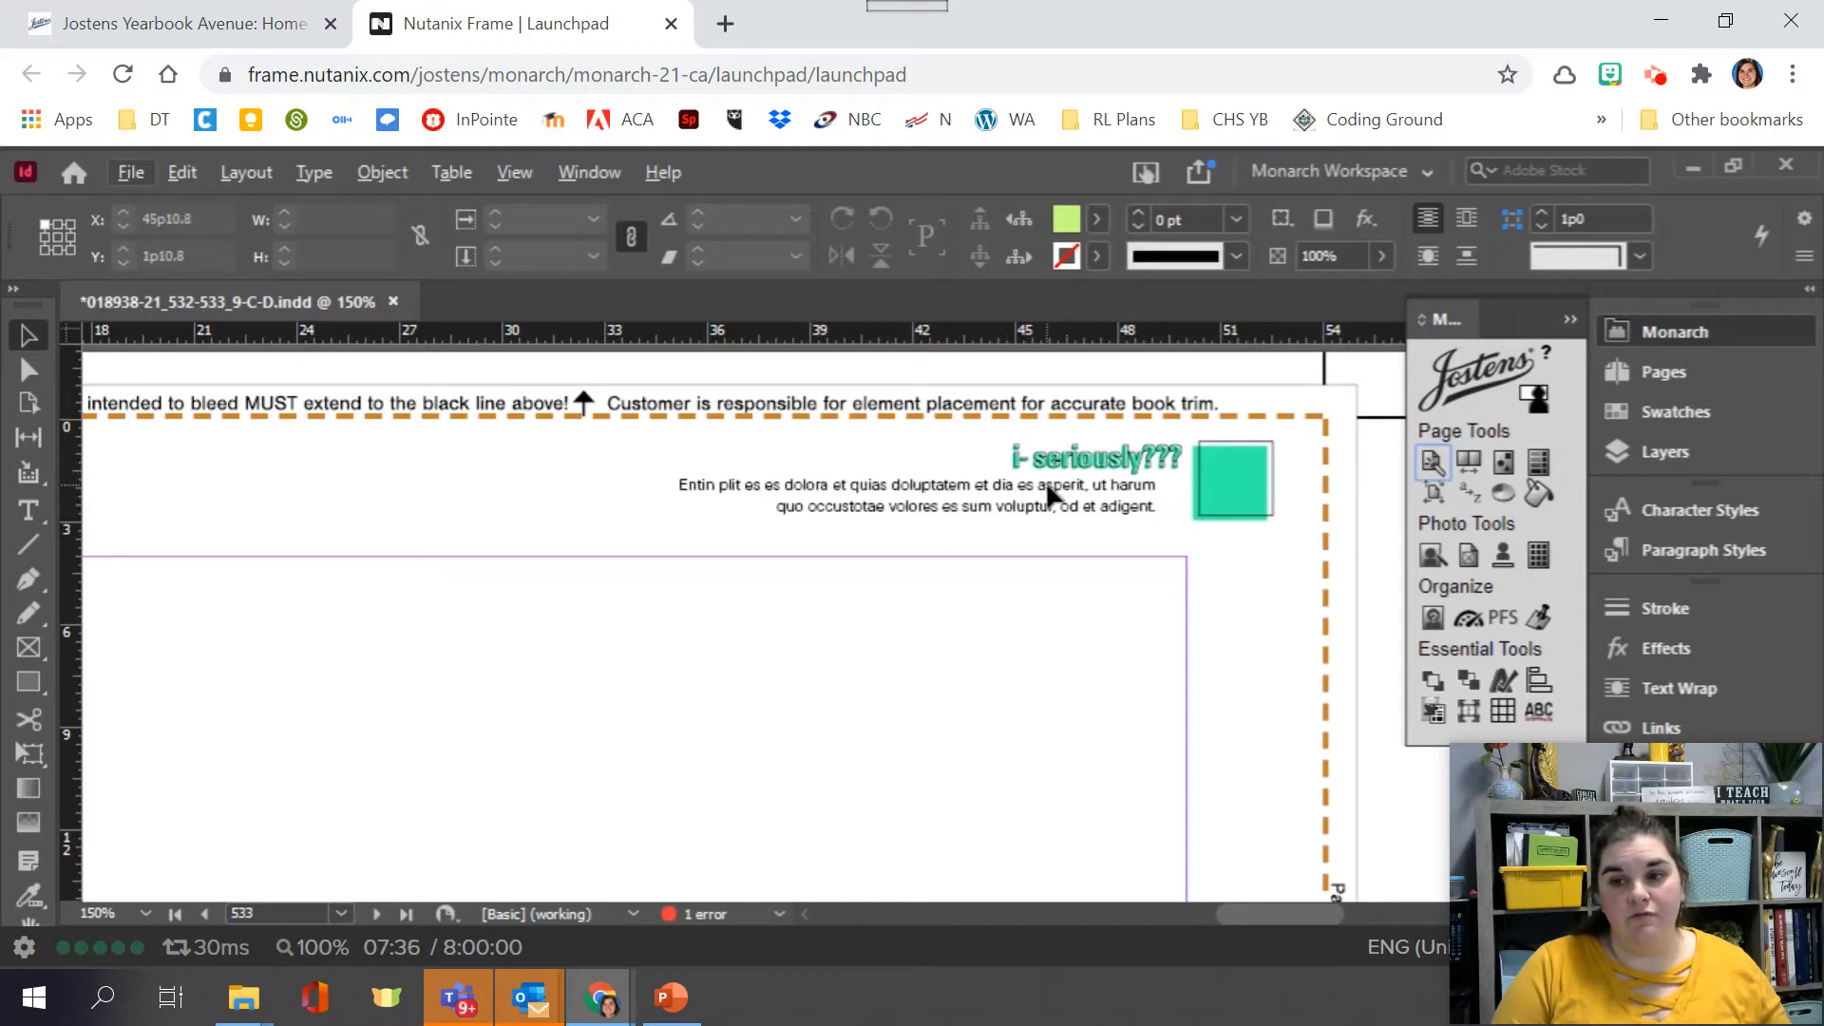
pyautogui.scroll(1, 1050, 489)
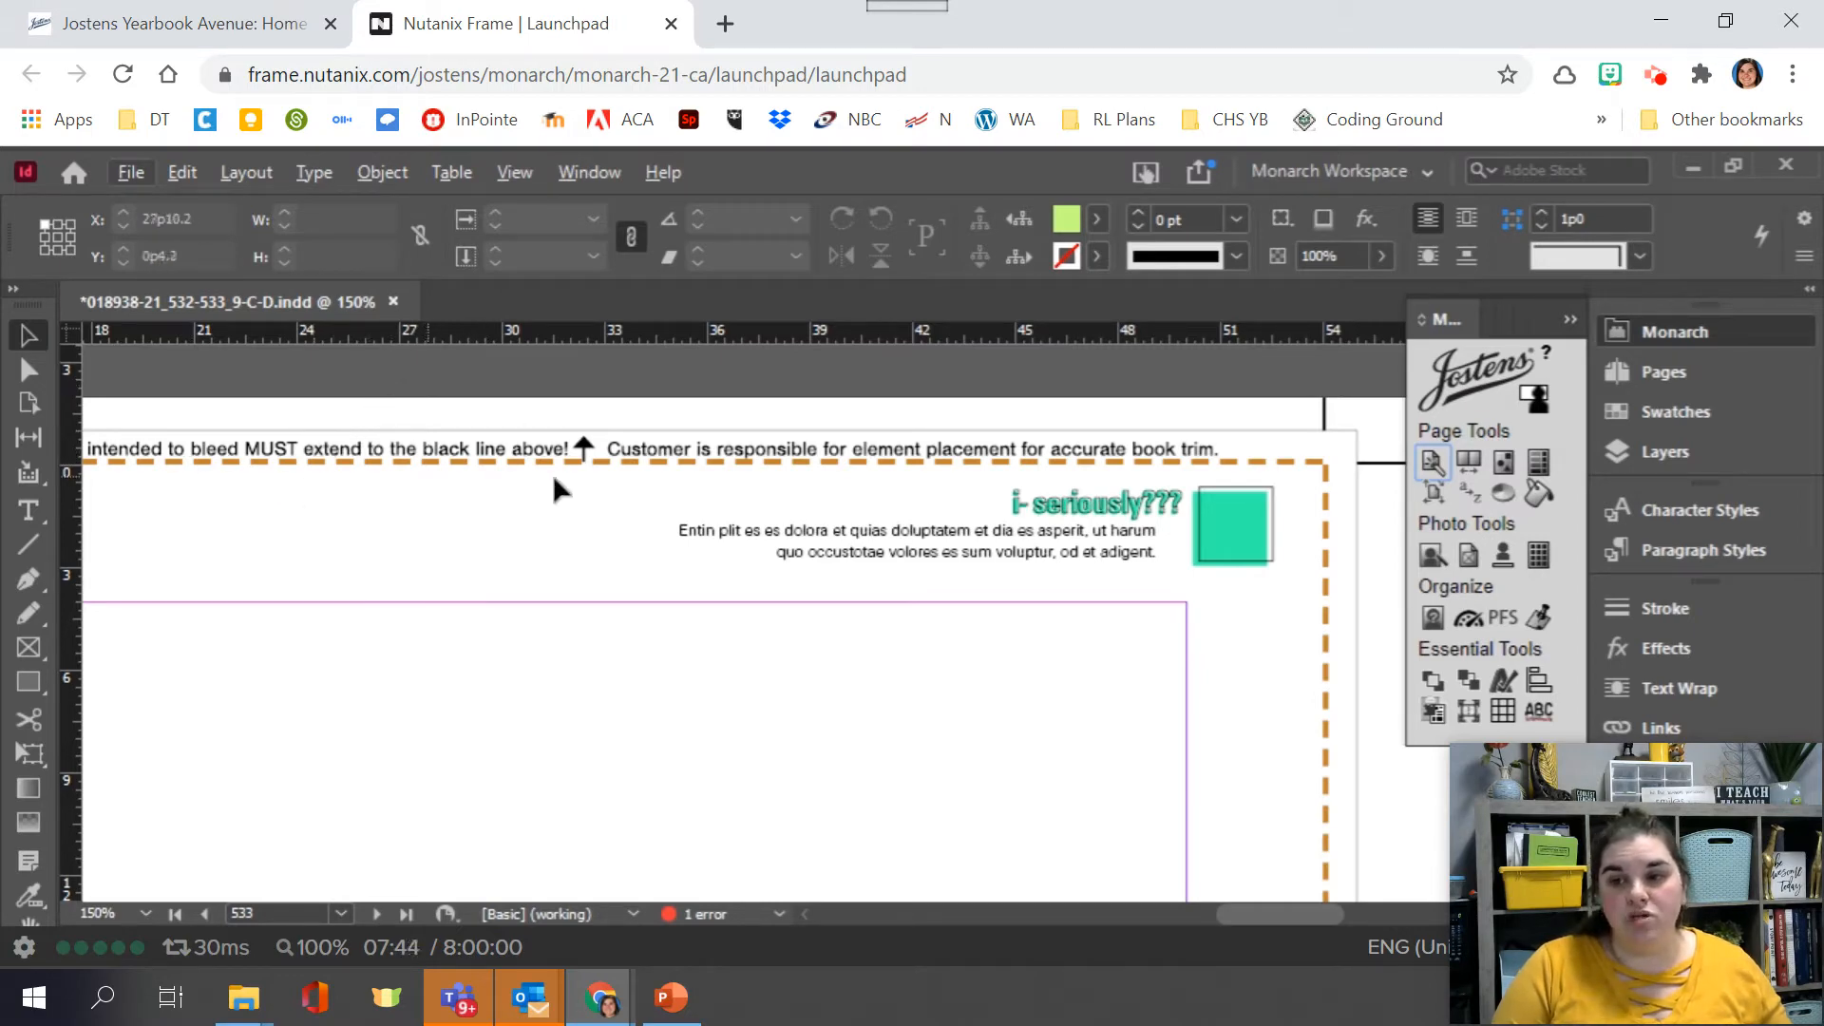
# - Zoom back out from the right page's header to view the full spread
pyautogui.scroll(-3, 555, 483)
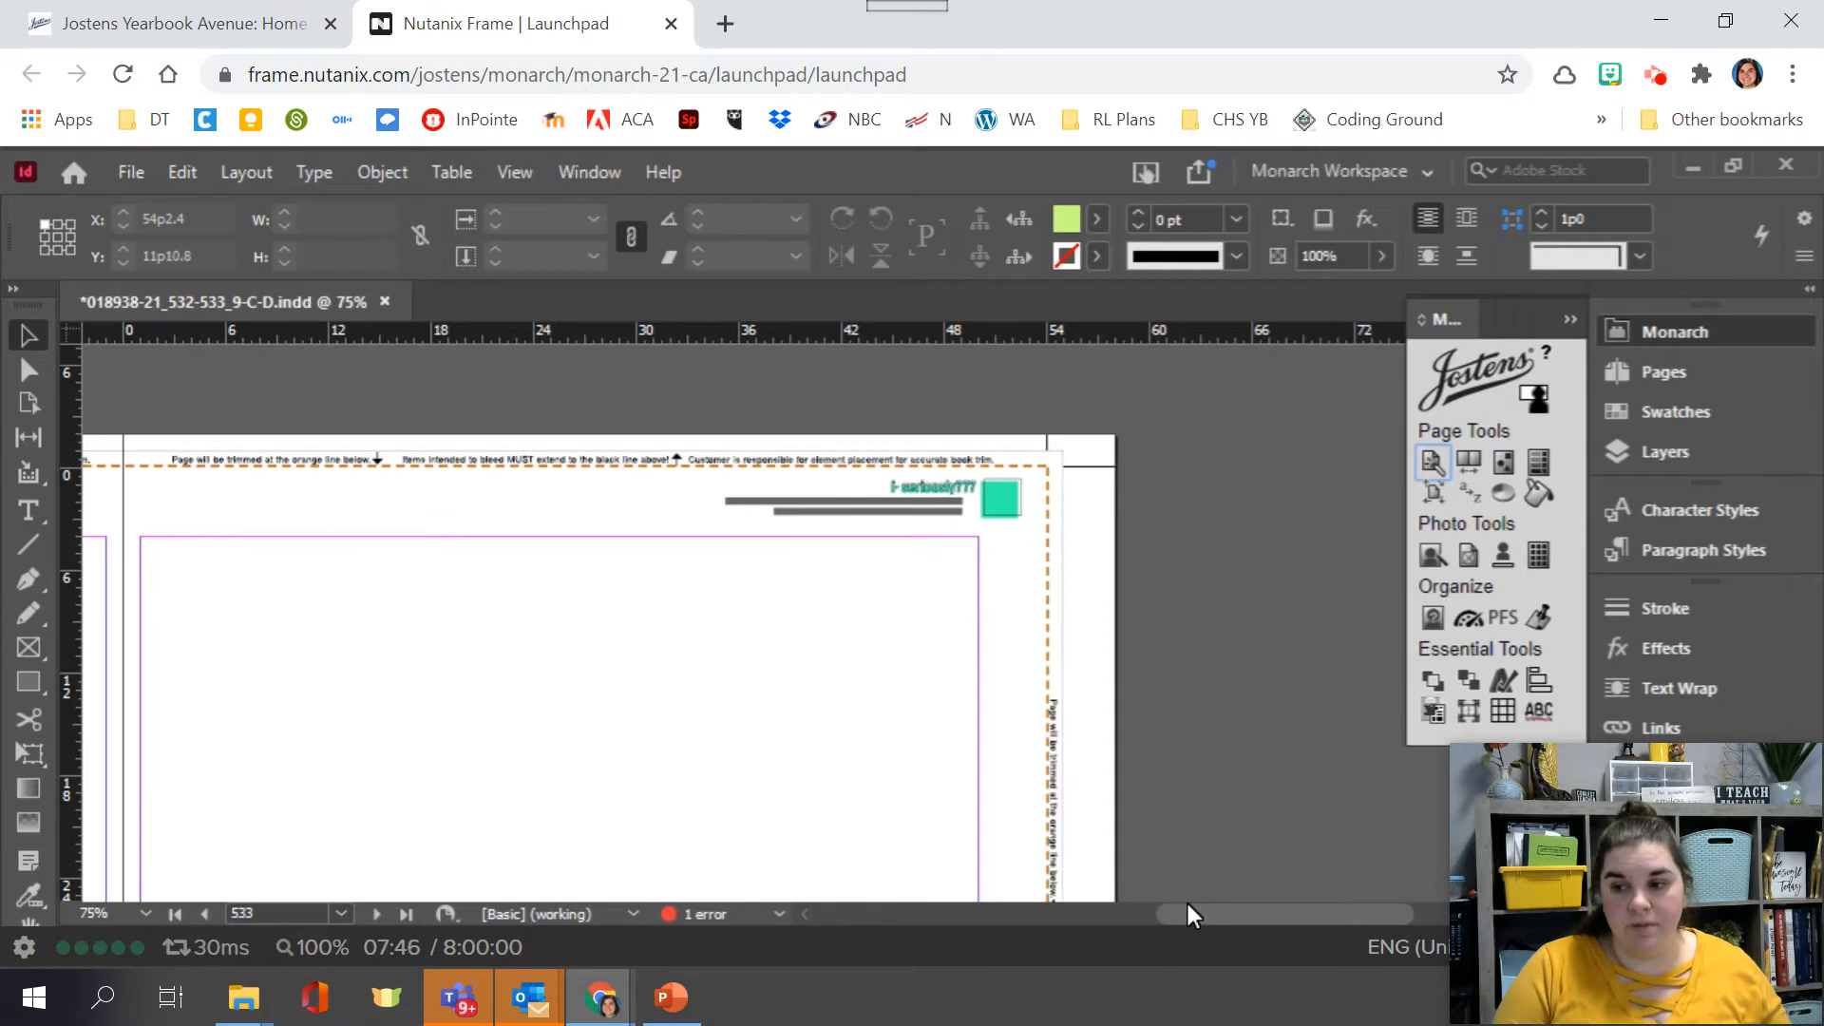
pyautogui.click(1187, 915)
pyautogui.moveTo(1038, 916); pyautogui.dragTo(1147, 871)
pyautogui.scroll(-4, 1034, 676)
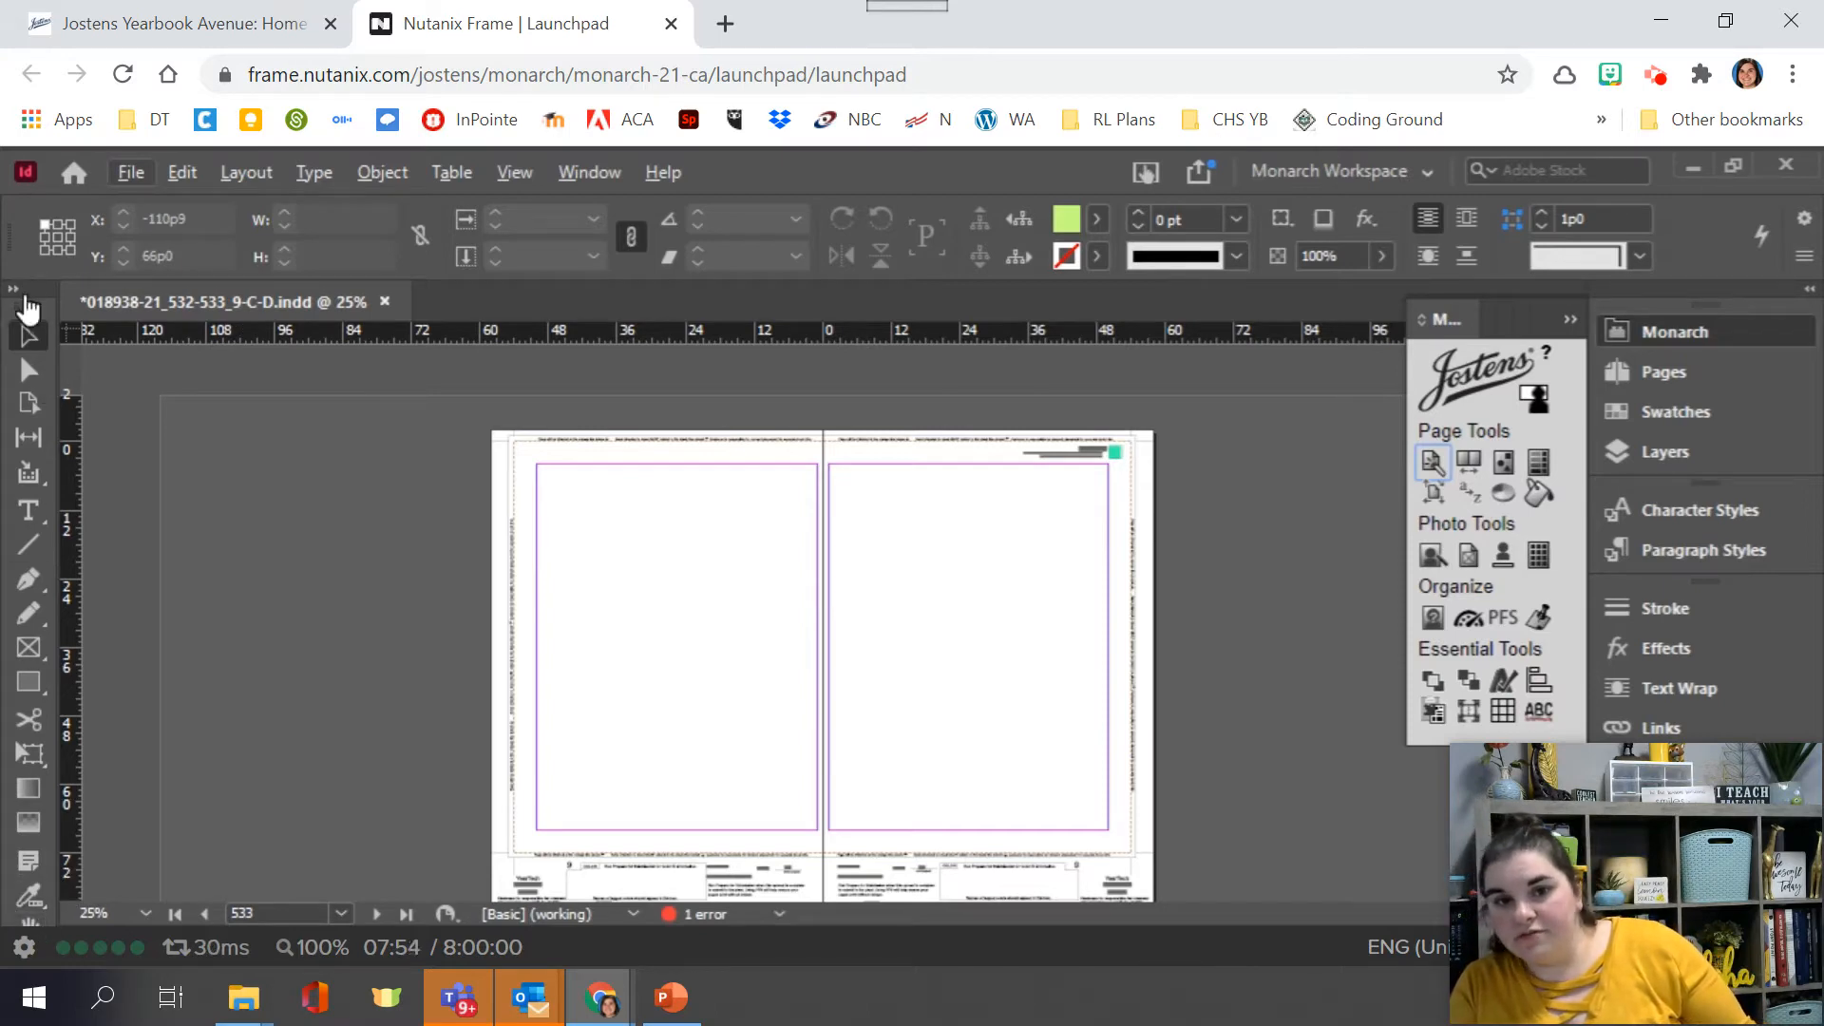
# - Detach the Tools panel so it floats over the document with its complete tool set visible
pyautogui.click(30, 304)
pyautogui.click(31, 304)
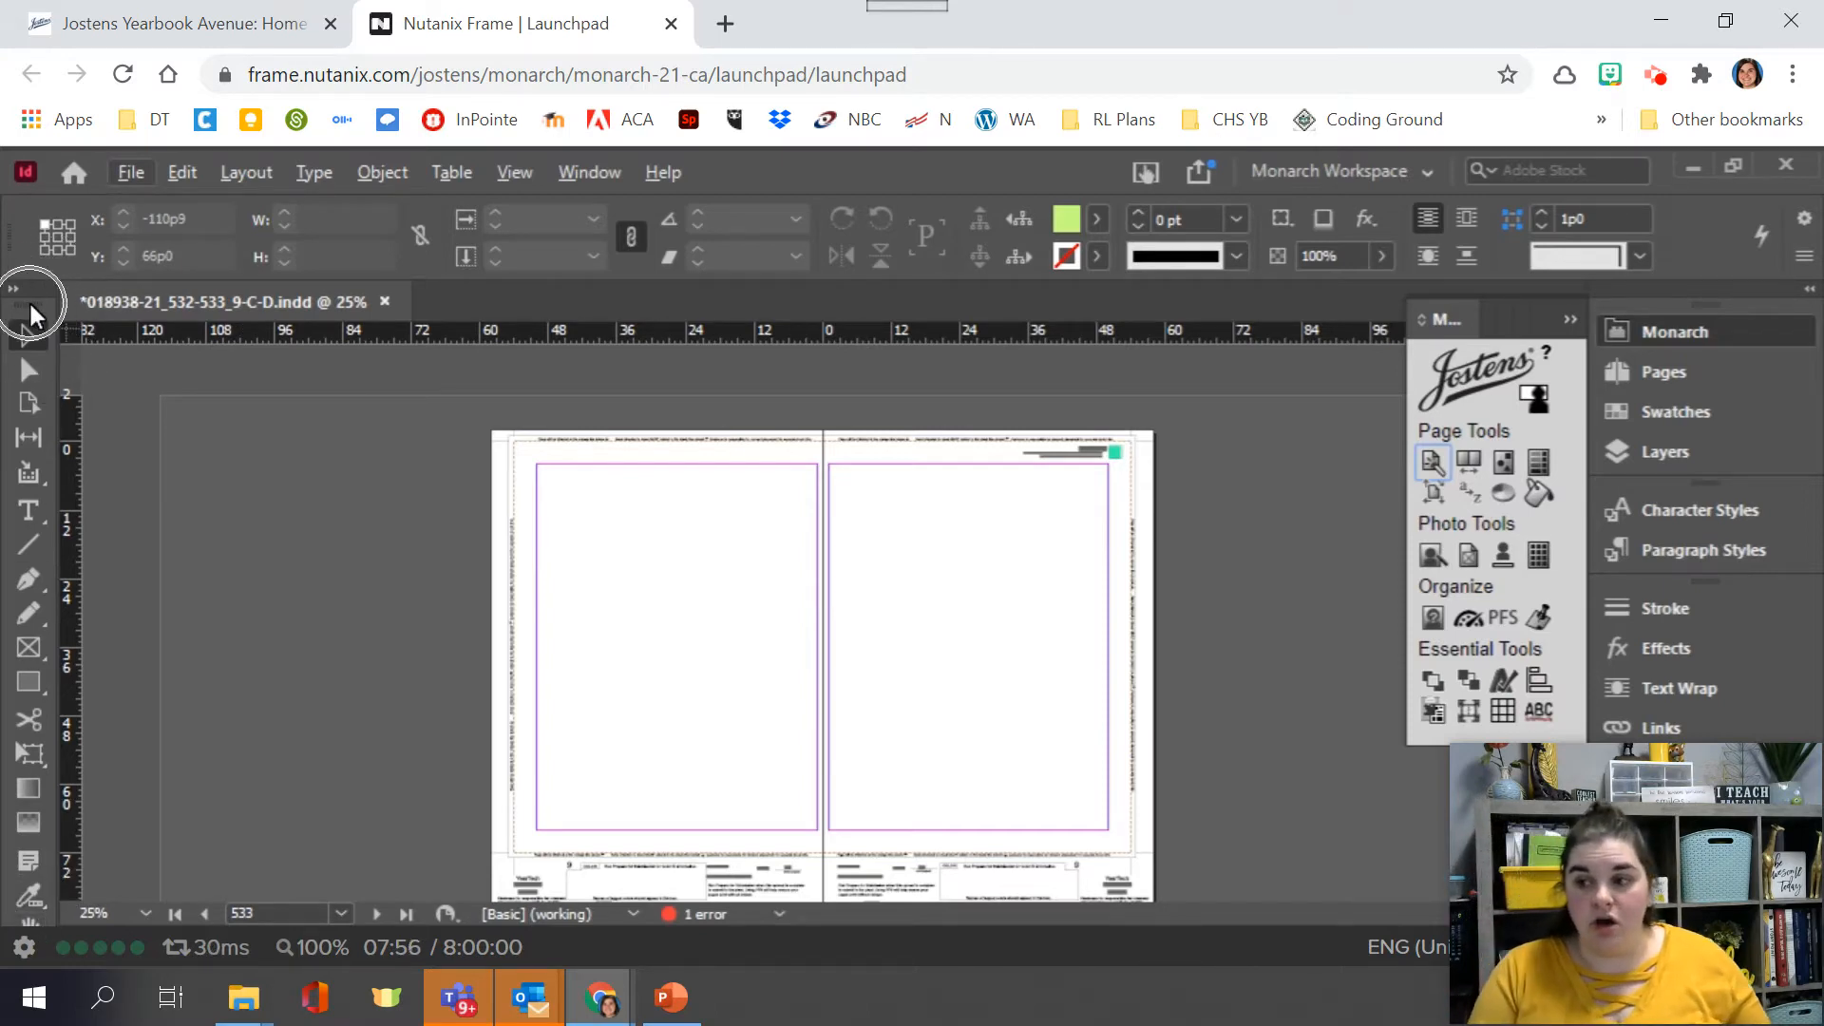
pyautogui.moveTo(30, 302); pyautogui.dragTo(271, 182)
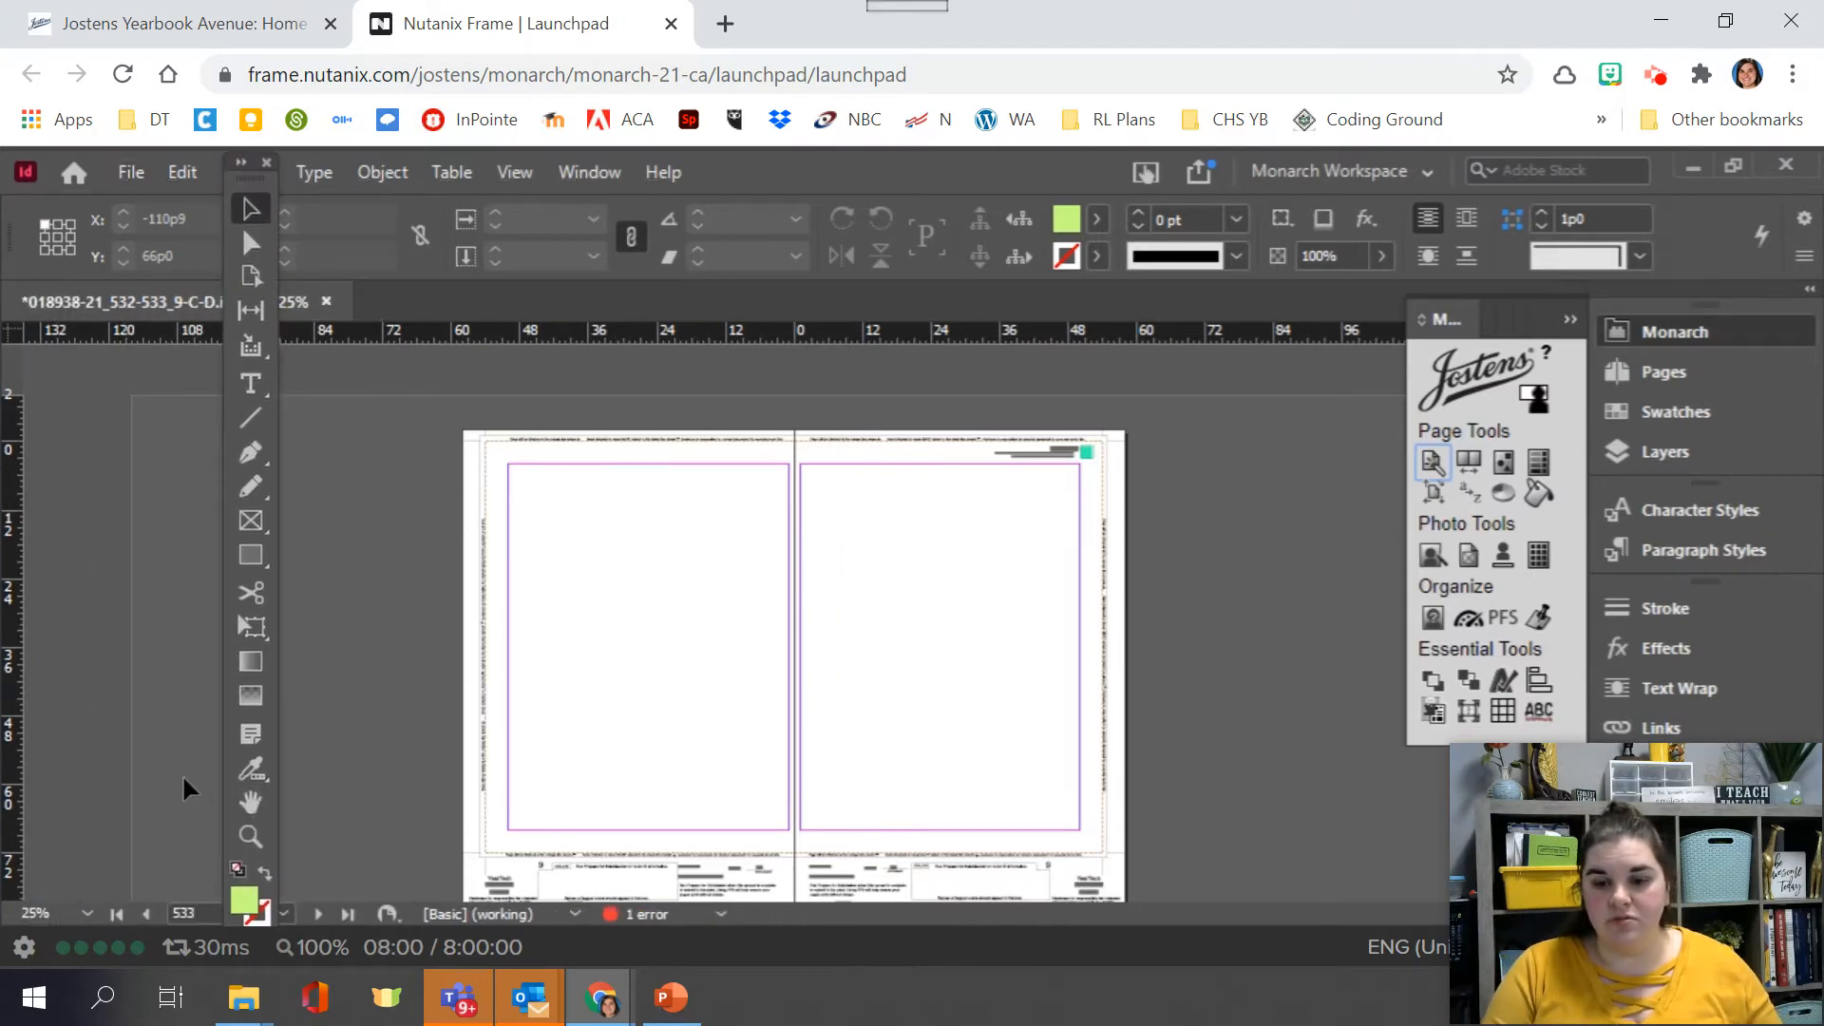
# - Magnify the right page's header with the Zoom tool, zoom out to the whole spread, and return to the Selection tool
pyautogui.click(249, 837)
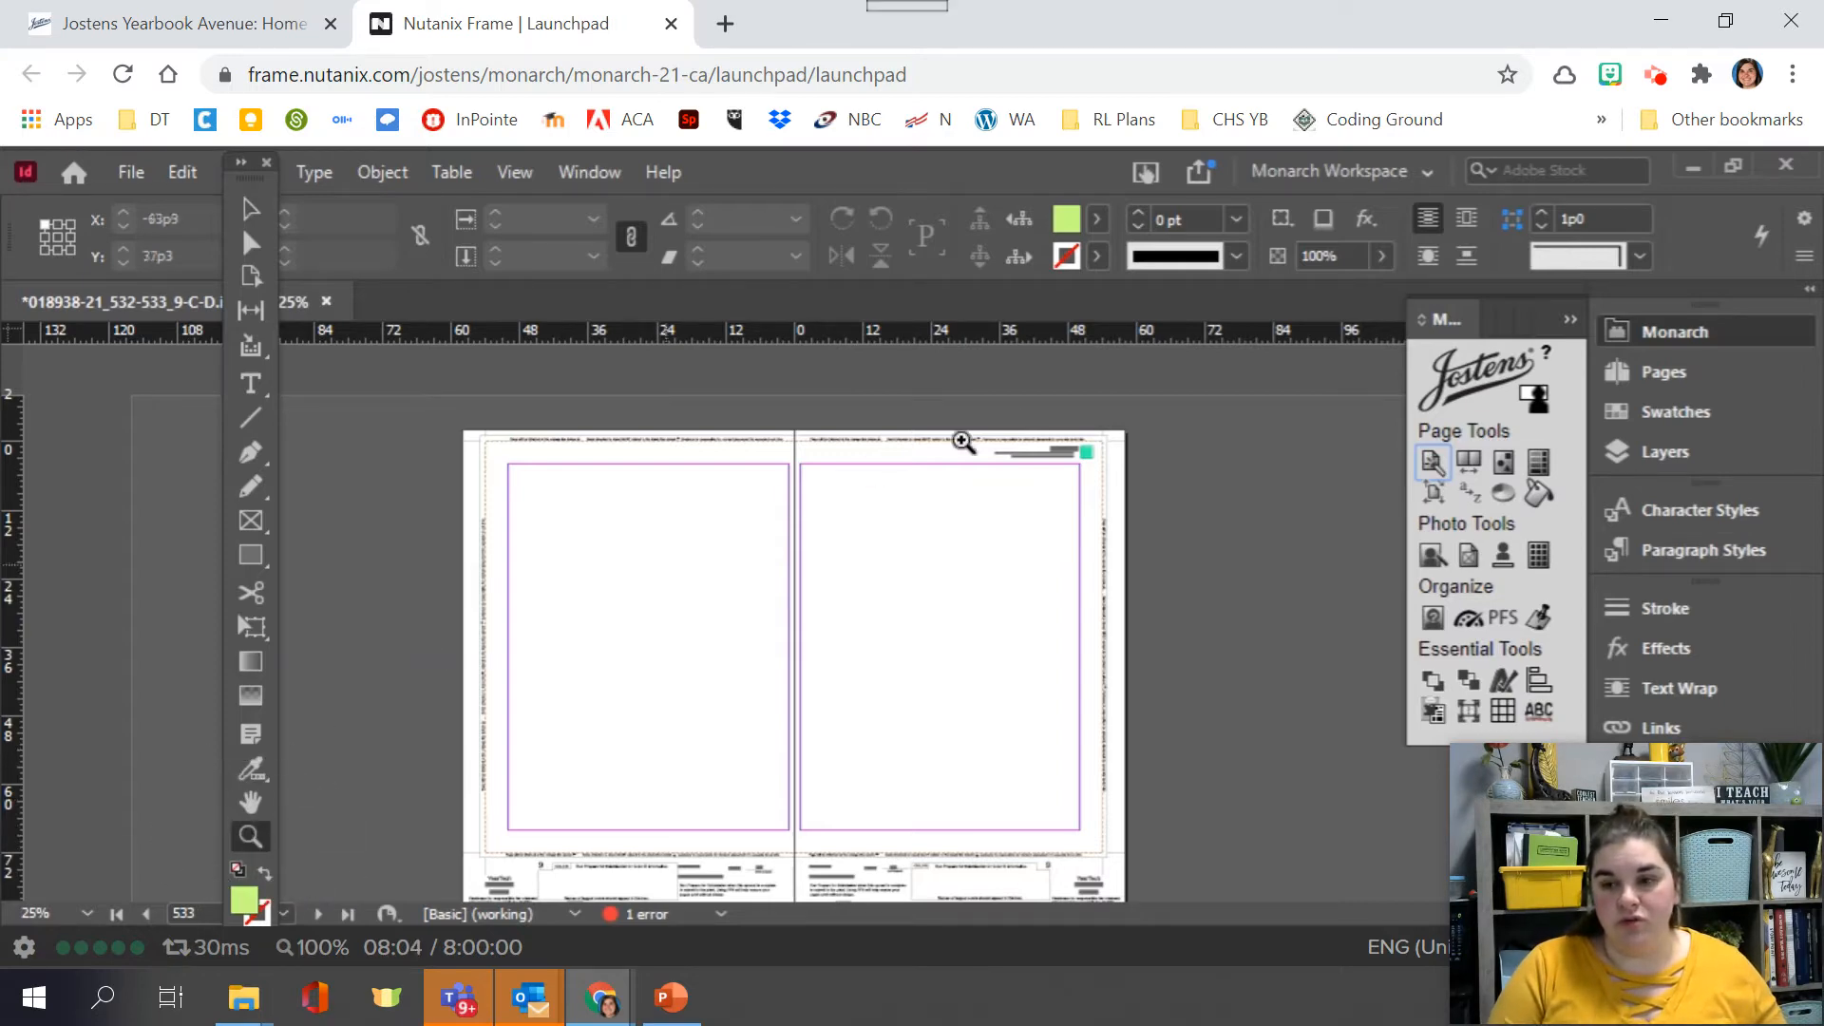
pyautogui.moveTo(1136, 523); pyautogui.dragTo(1134, 520)
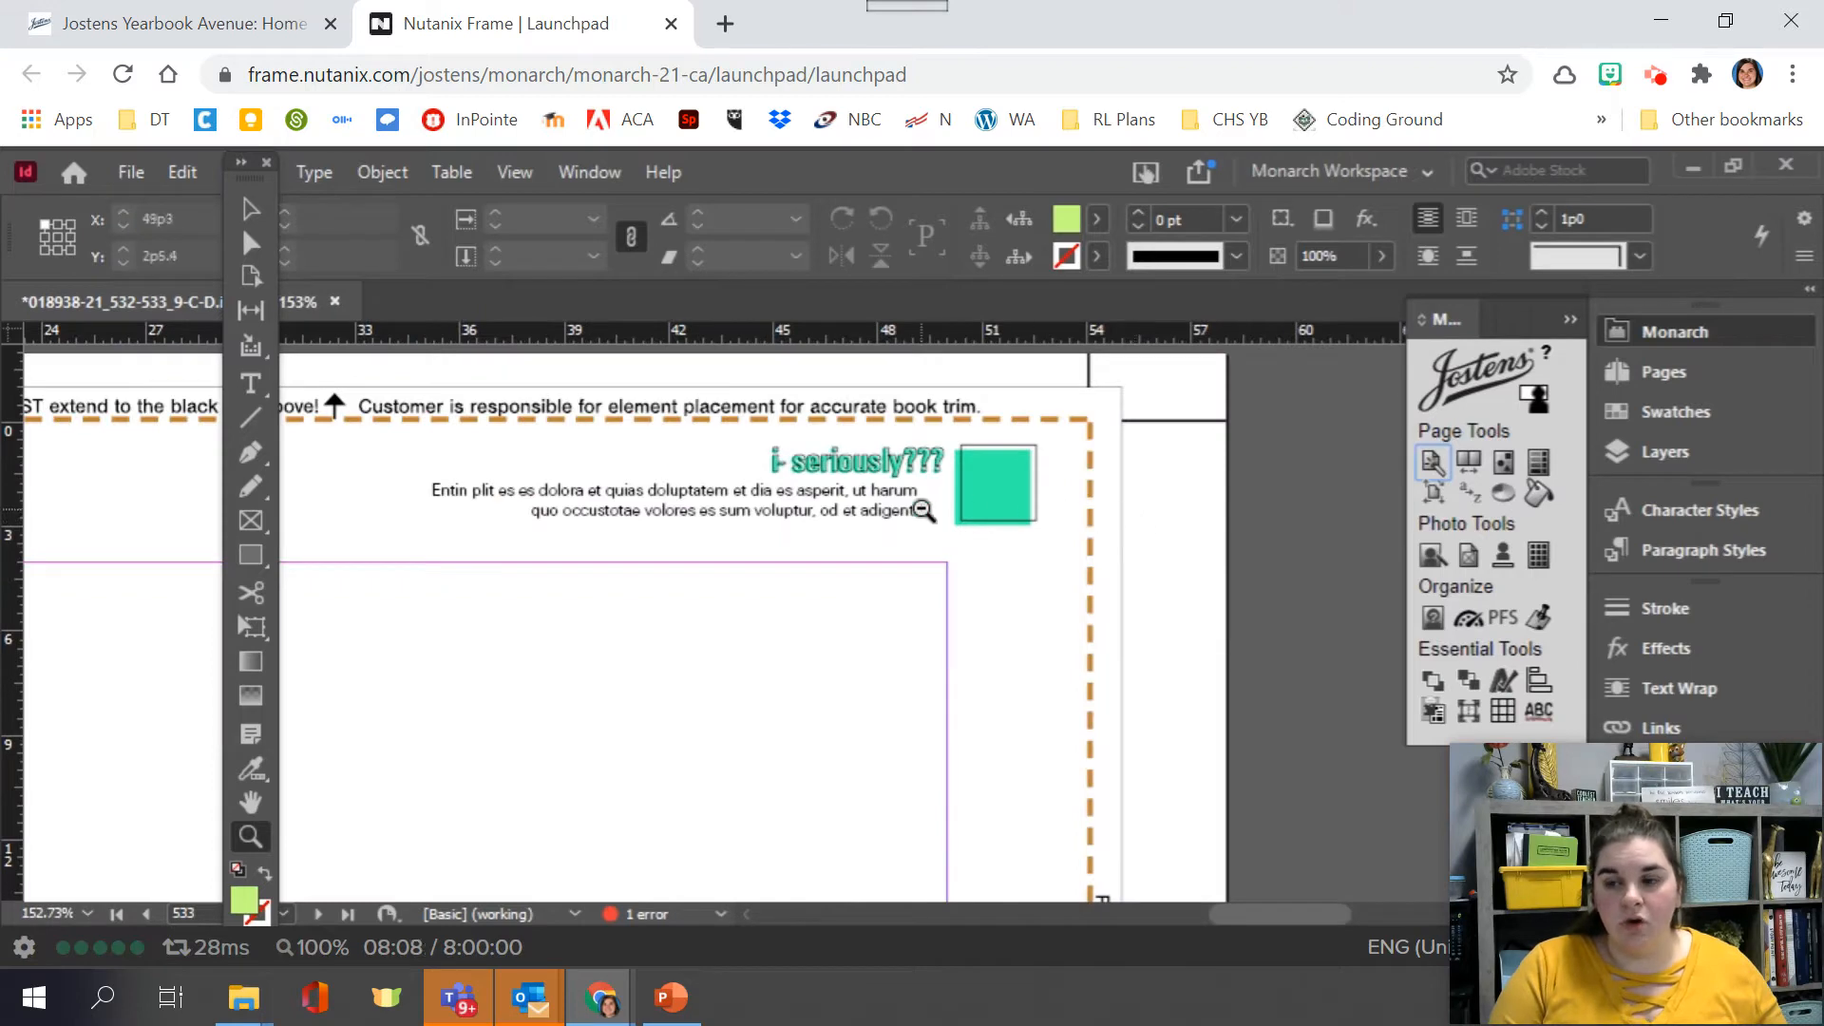
pyautogui.keyDown('alt'); pyautogui.click(922, 510); pyautogui.keyUp('alt')
pyautogui.keyDown('alt'); pyautogui.click(922, 510); pyautogui.keyUp('alt')
pyautogui.keyDown('alt'); pyautogui.click(794, 579); pyautogui.keyUp('alt')
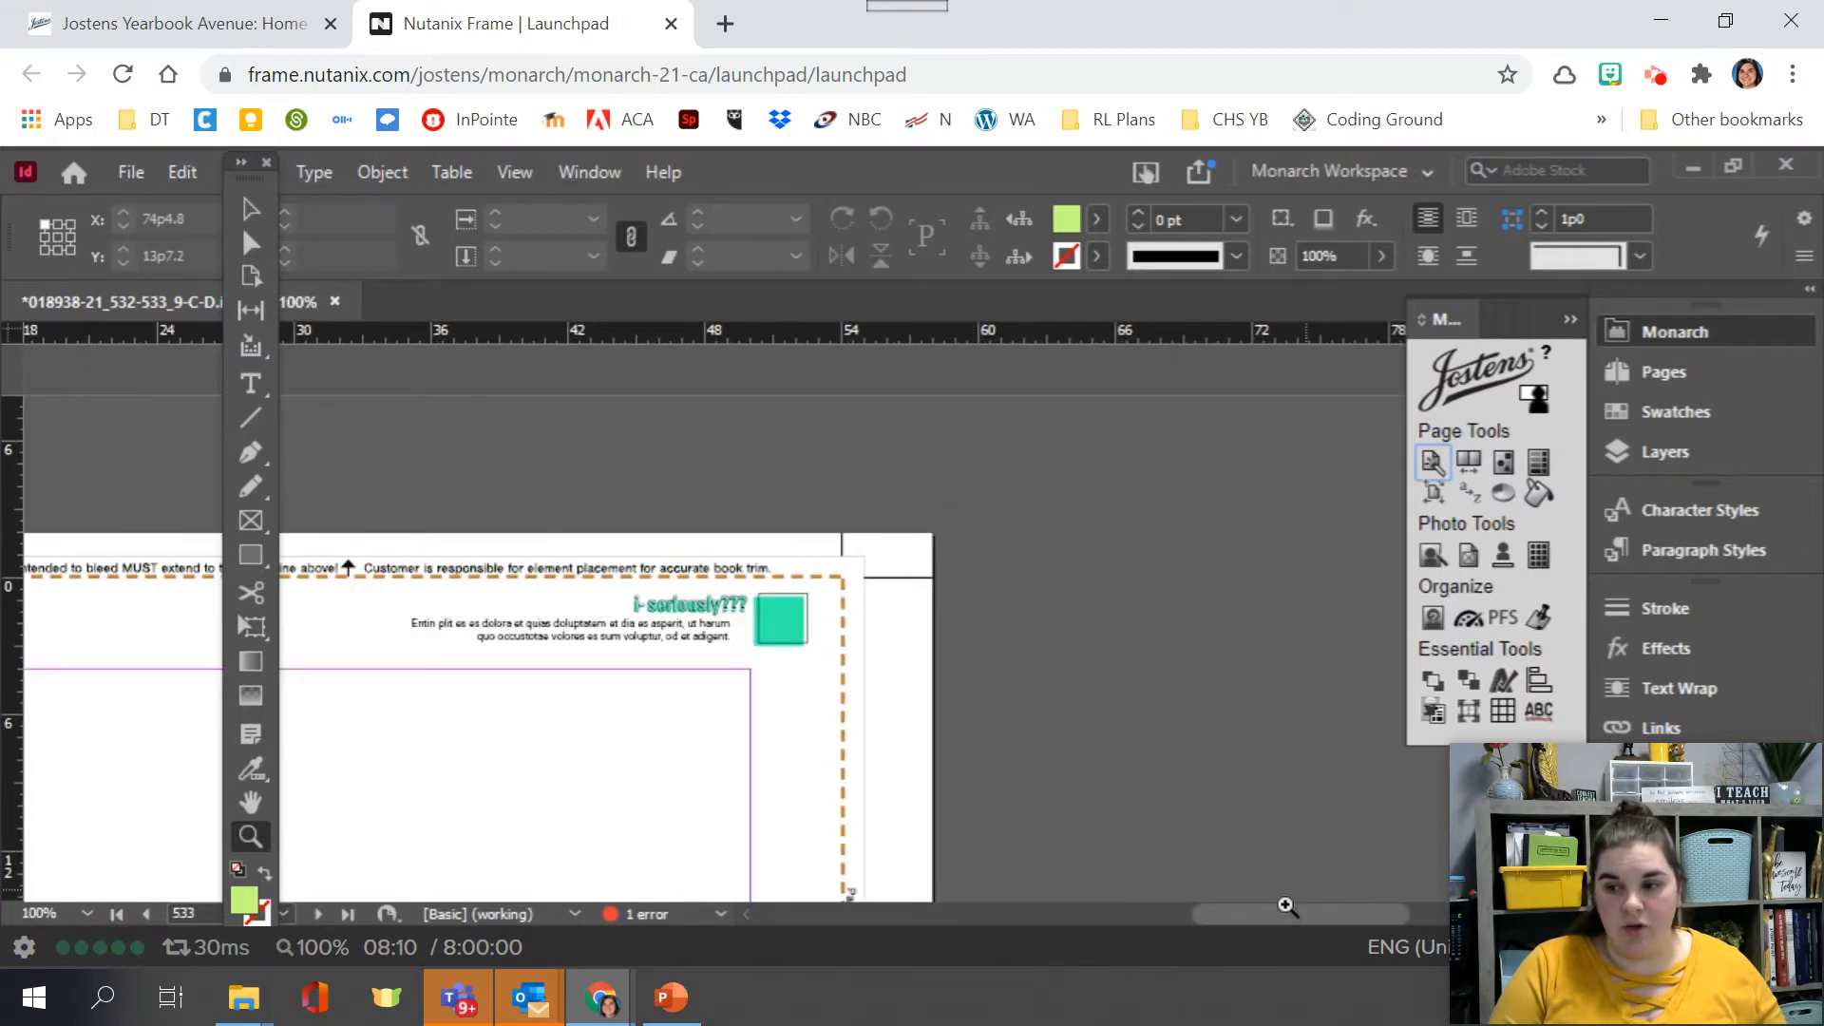
pyautogui.moveTo(1286, 910); pyautogui.dragTo(1110, 912)
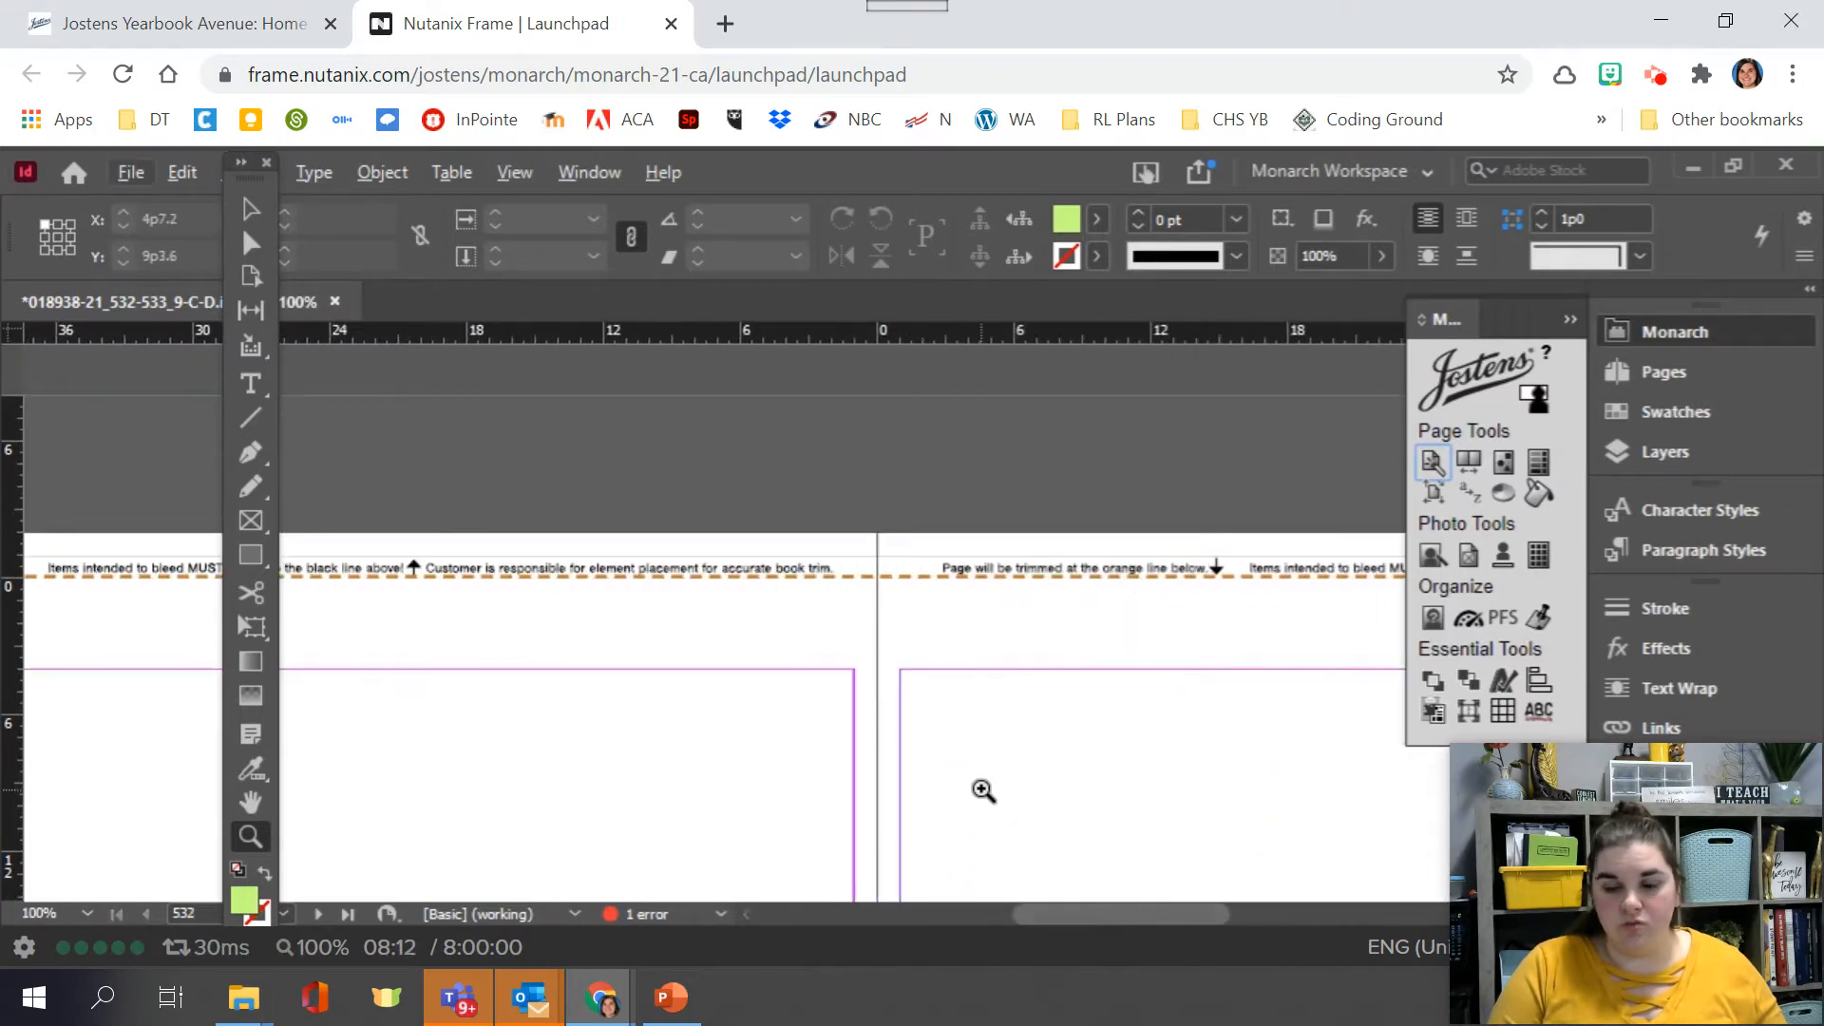
pyautogui.keyDown('alt'); pyautogui.click(980, 786); pyautogui.keyUp('alt')
pyautogui.keyDown('alt'); pyautogui.click(963, 786); pyautogui.keyUp('alt')
pyautogui.keyDown('alt'); pyautogui.click(961, 786); pyautogui.keyUp('alt')
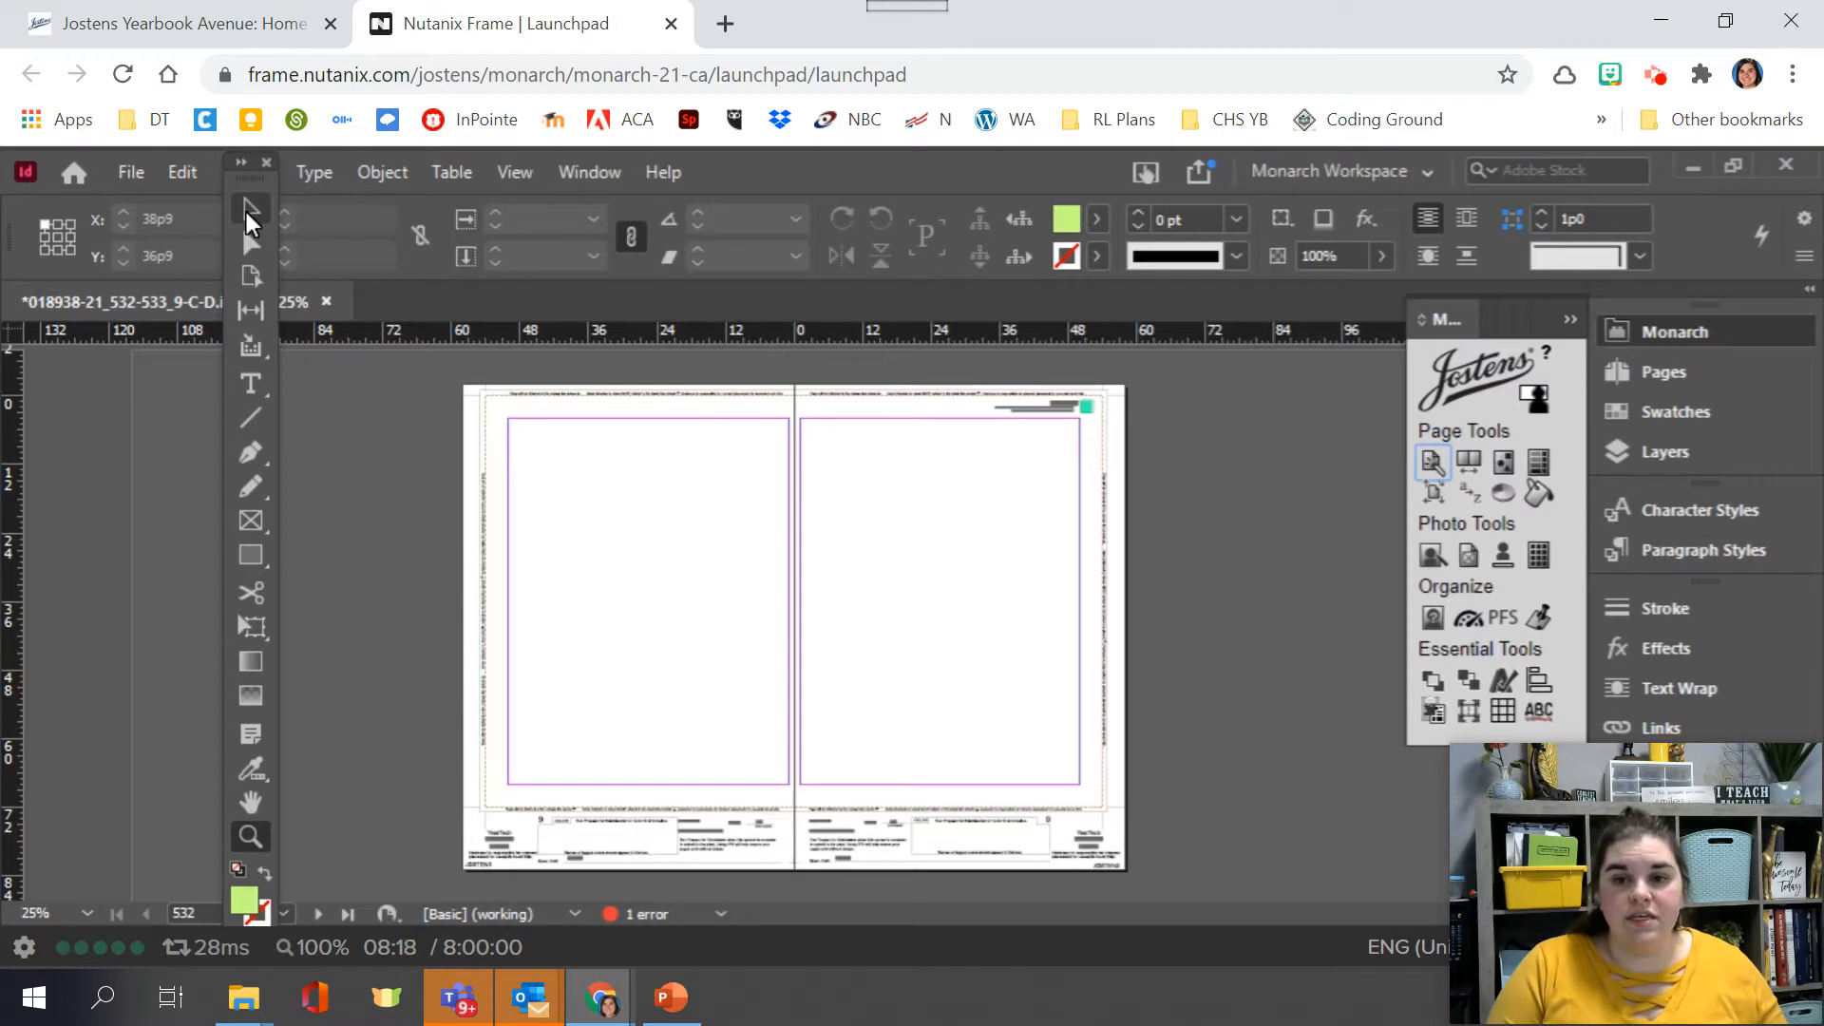
pyautogui.click(247, 215)
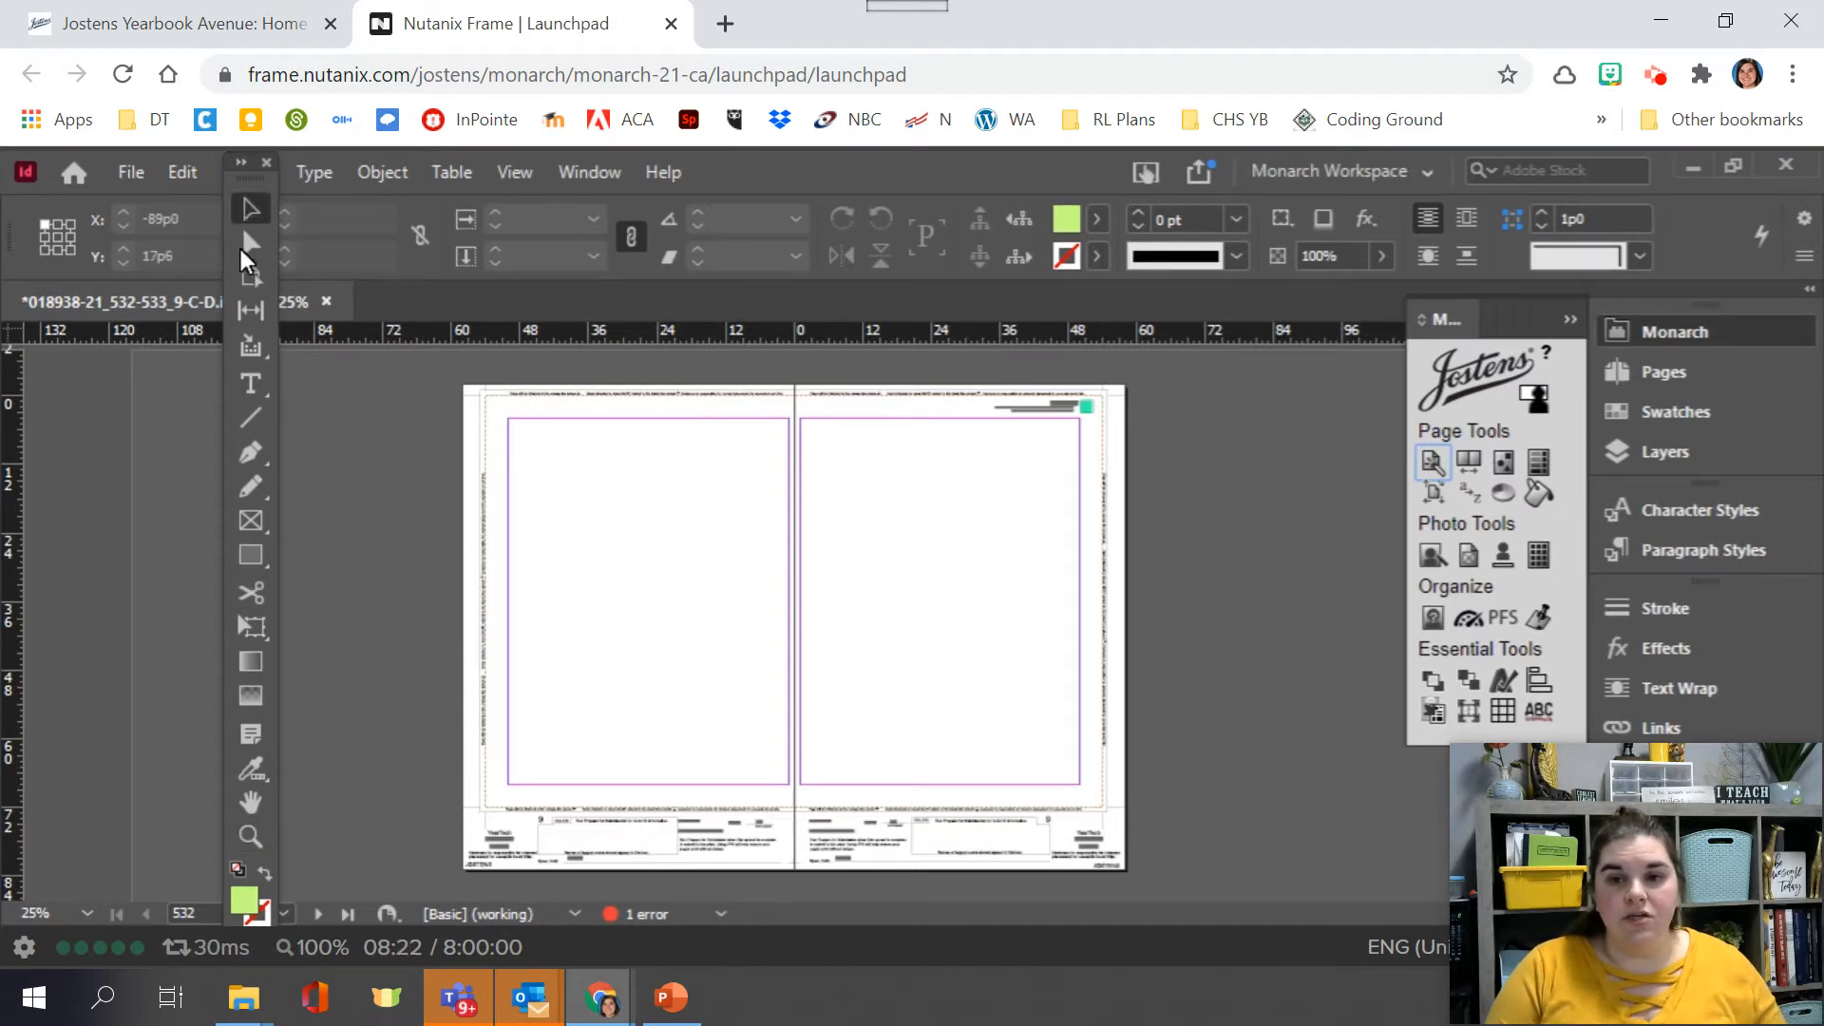
# - Draw a rectangle filled with Process Color Photo, about 60p10 wide by 39p3 high, over the right page's lower half and across the gutter
pyautogui.click(245, 568)
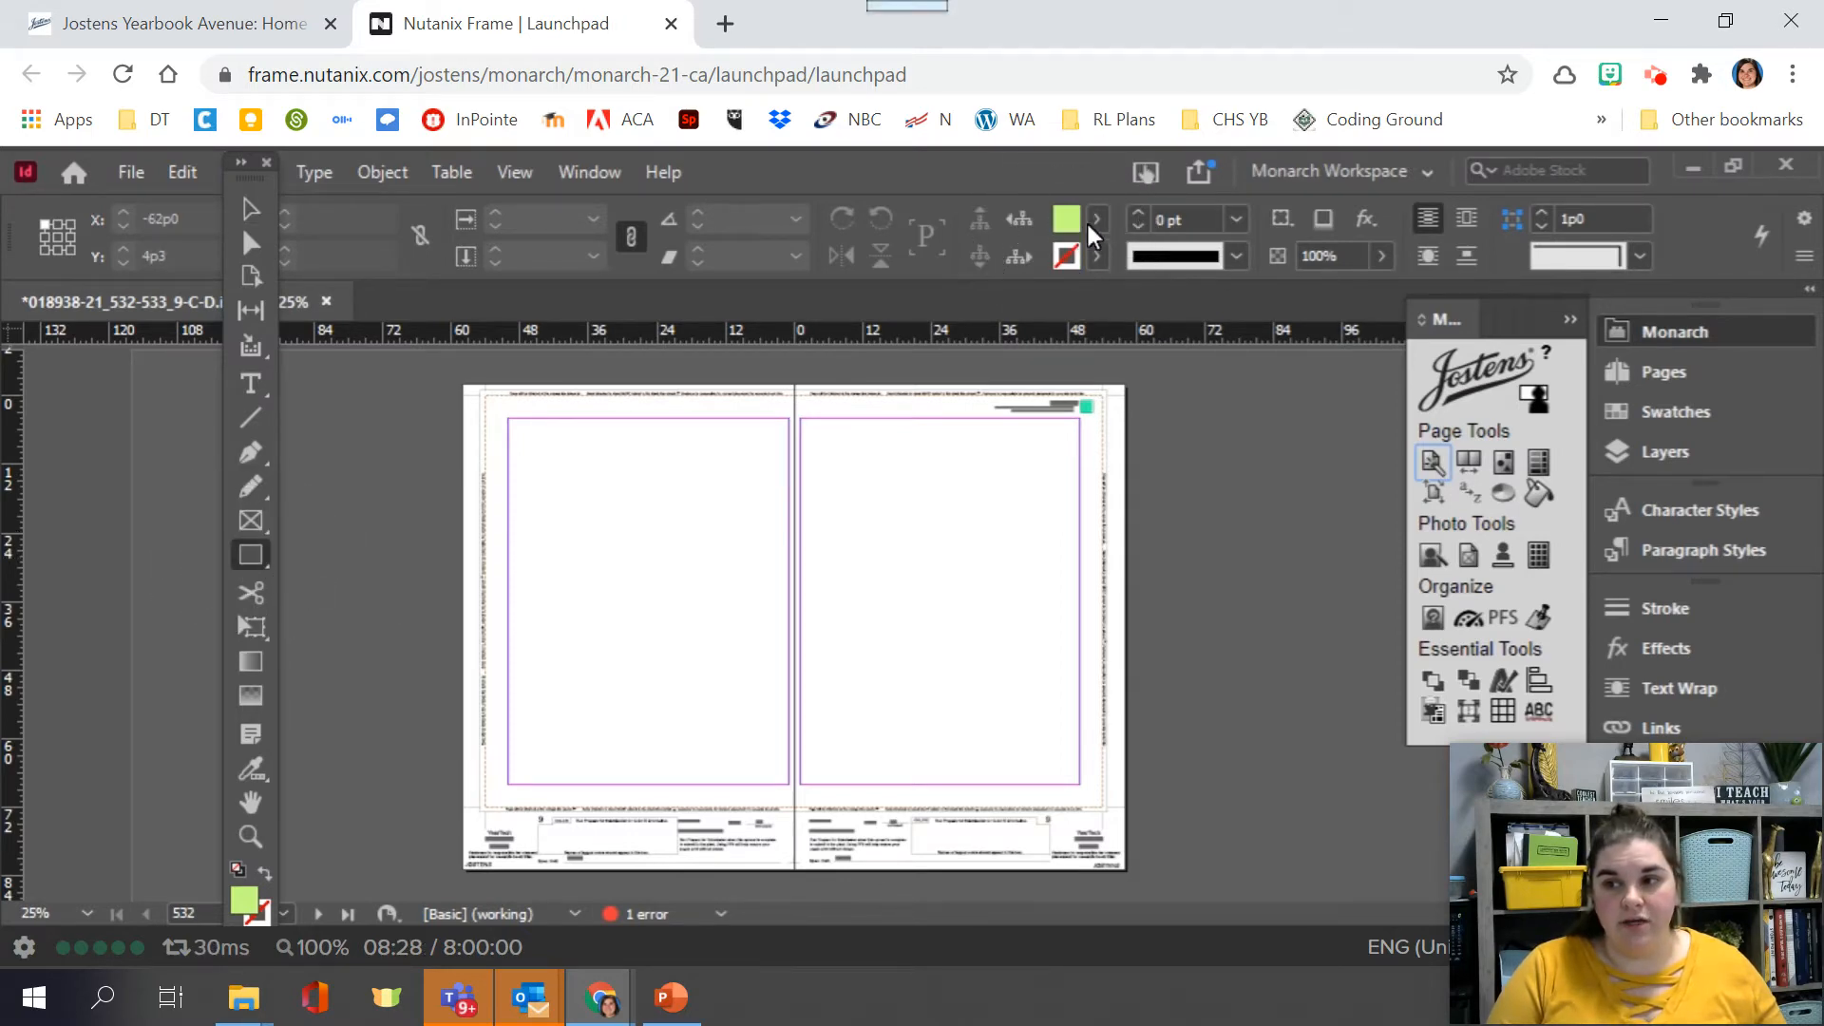
pyautogui.click(1097, 218)
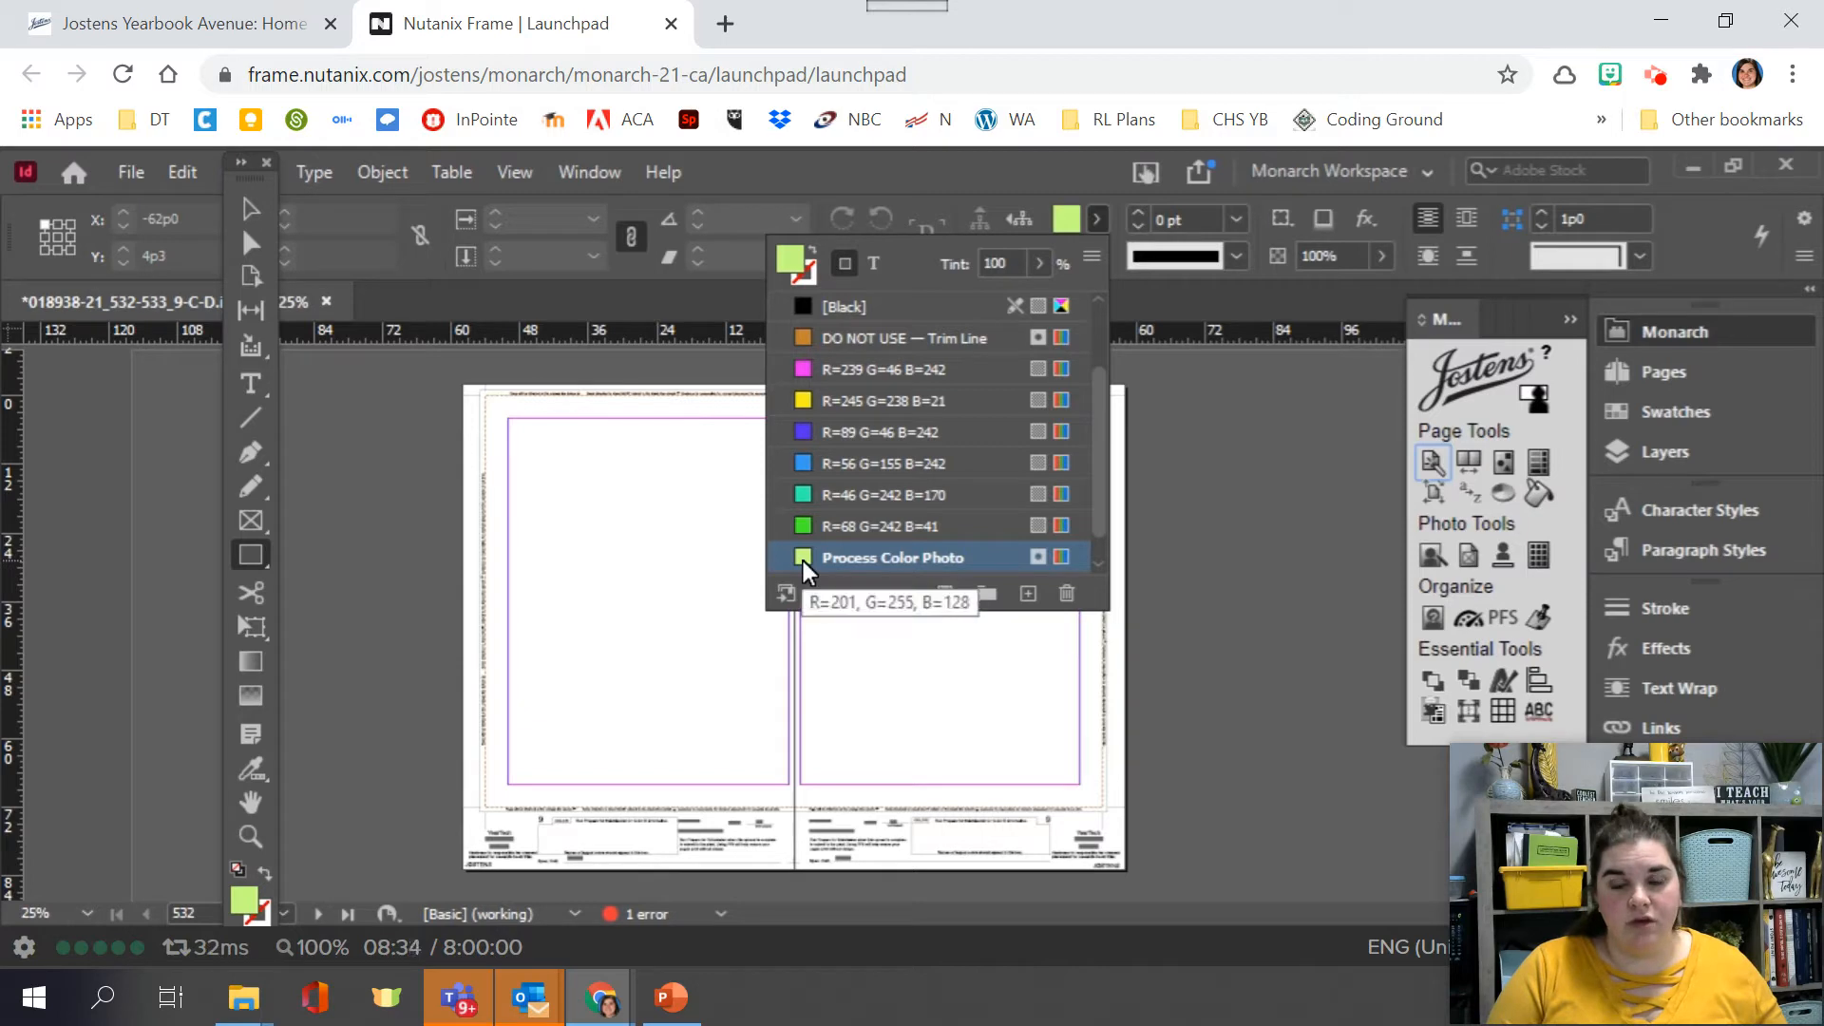
pyautogui.click(1104, 225)
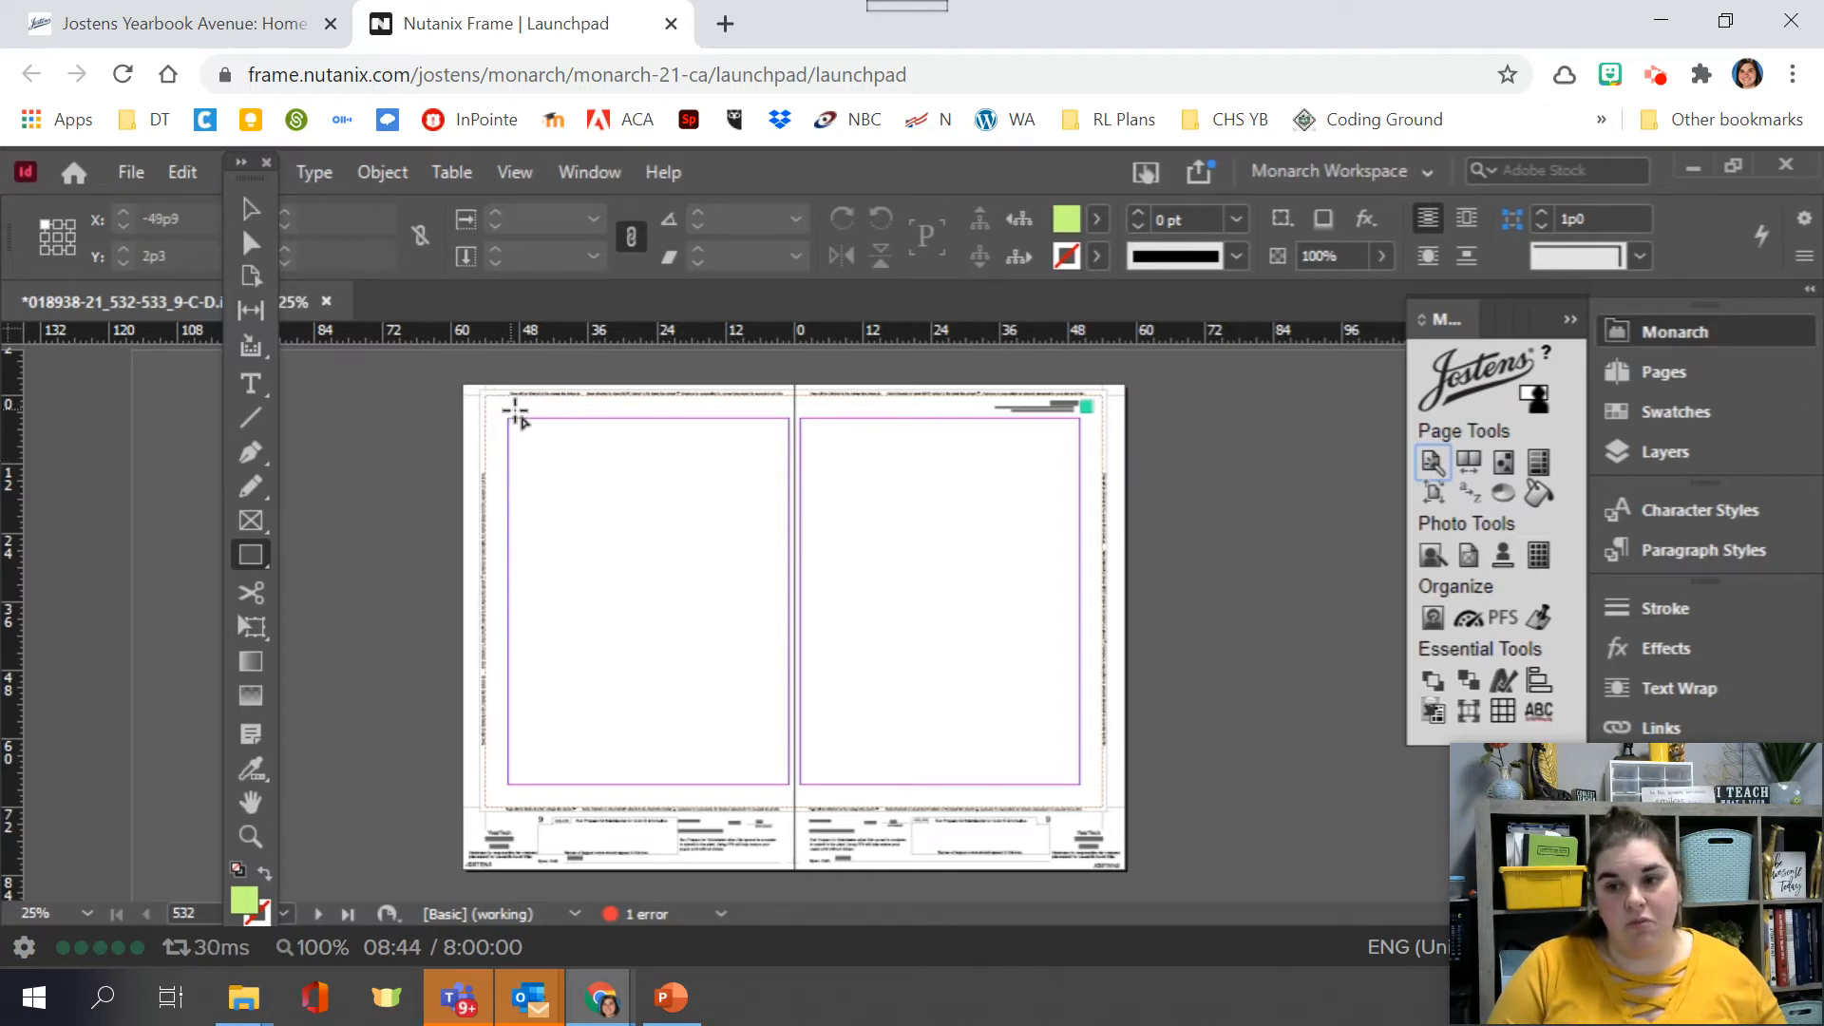
pyautogui.press('alt')
pyautogui.scroll(1, 493, 488)
pyautogui.scroll(-1, 823, 582)
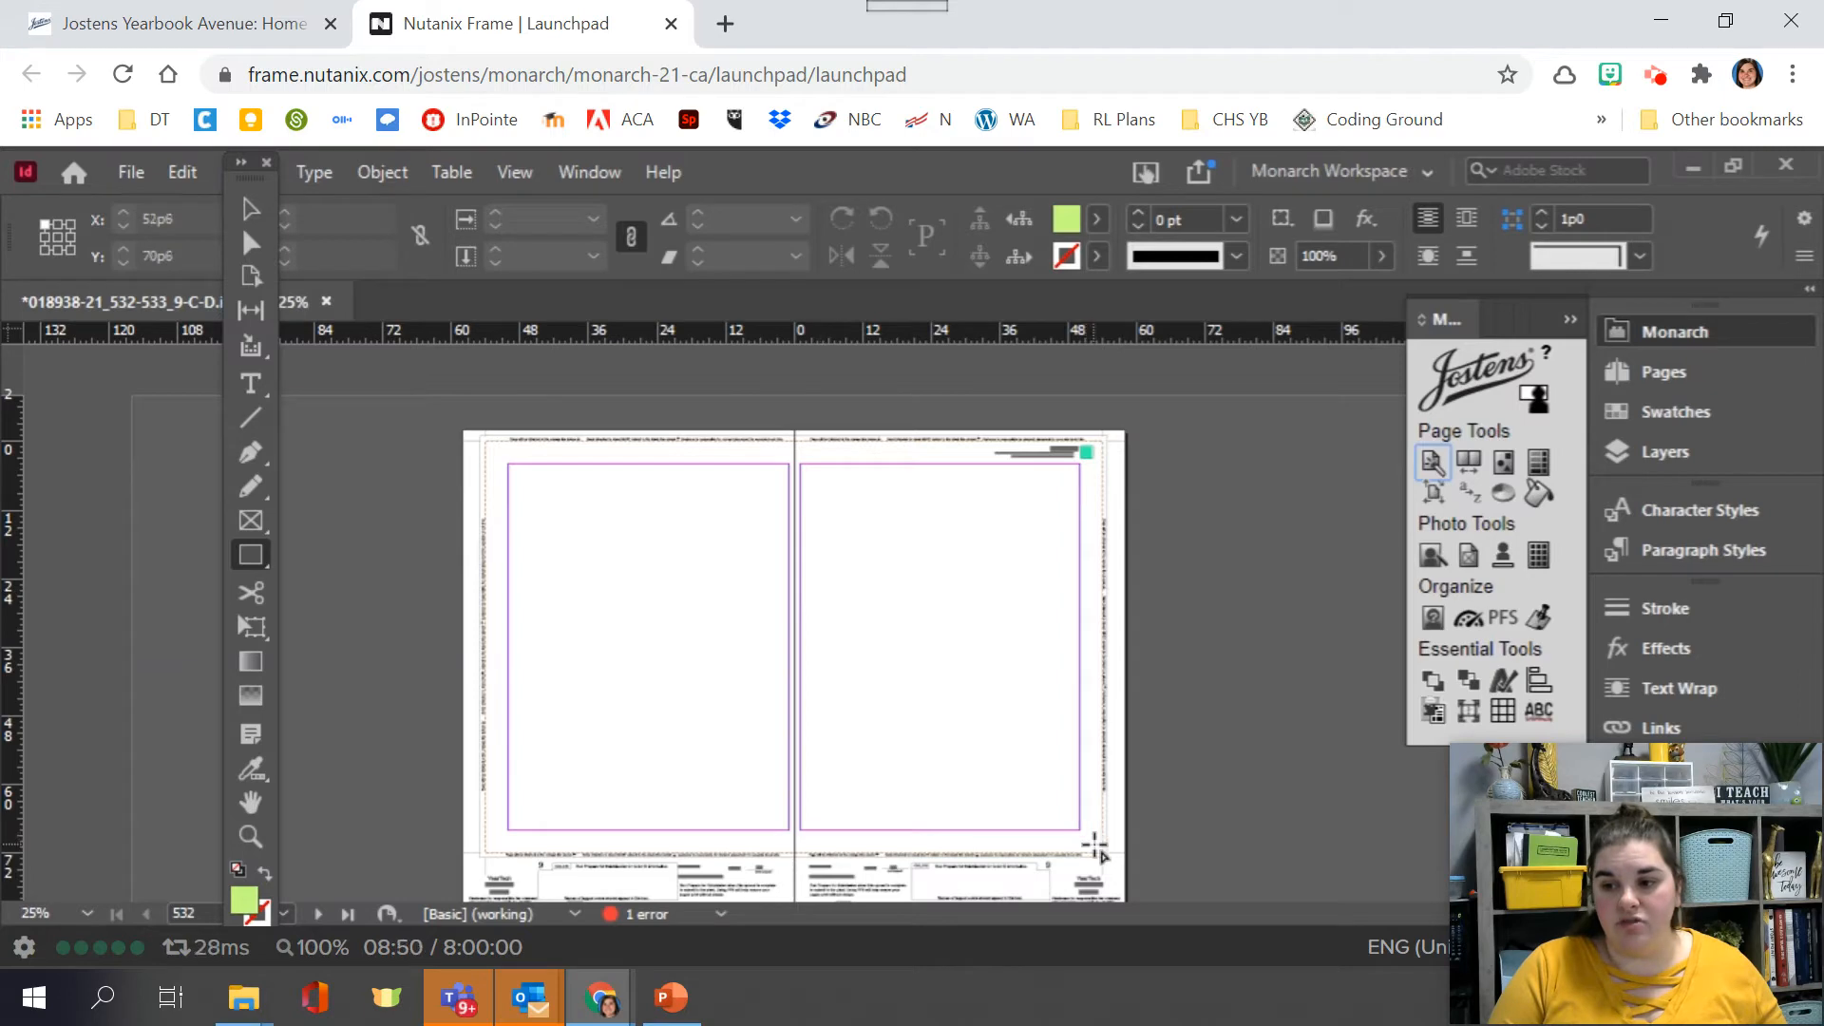
pyautogui.moveTo(1090, 843)
pyautogui.mouseDown()
pyautogui.moveTo(757, 664)
pyautogui.moveTo(751, 619)
pyautogui.mouseUp()
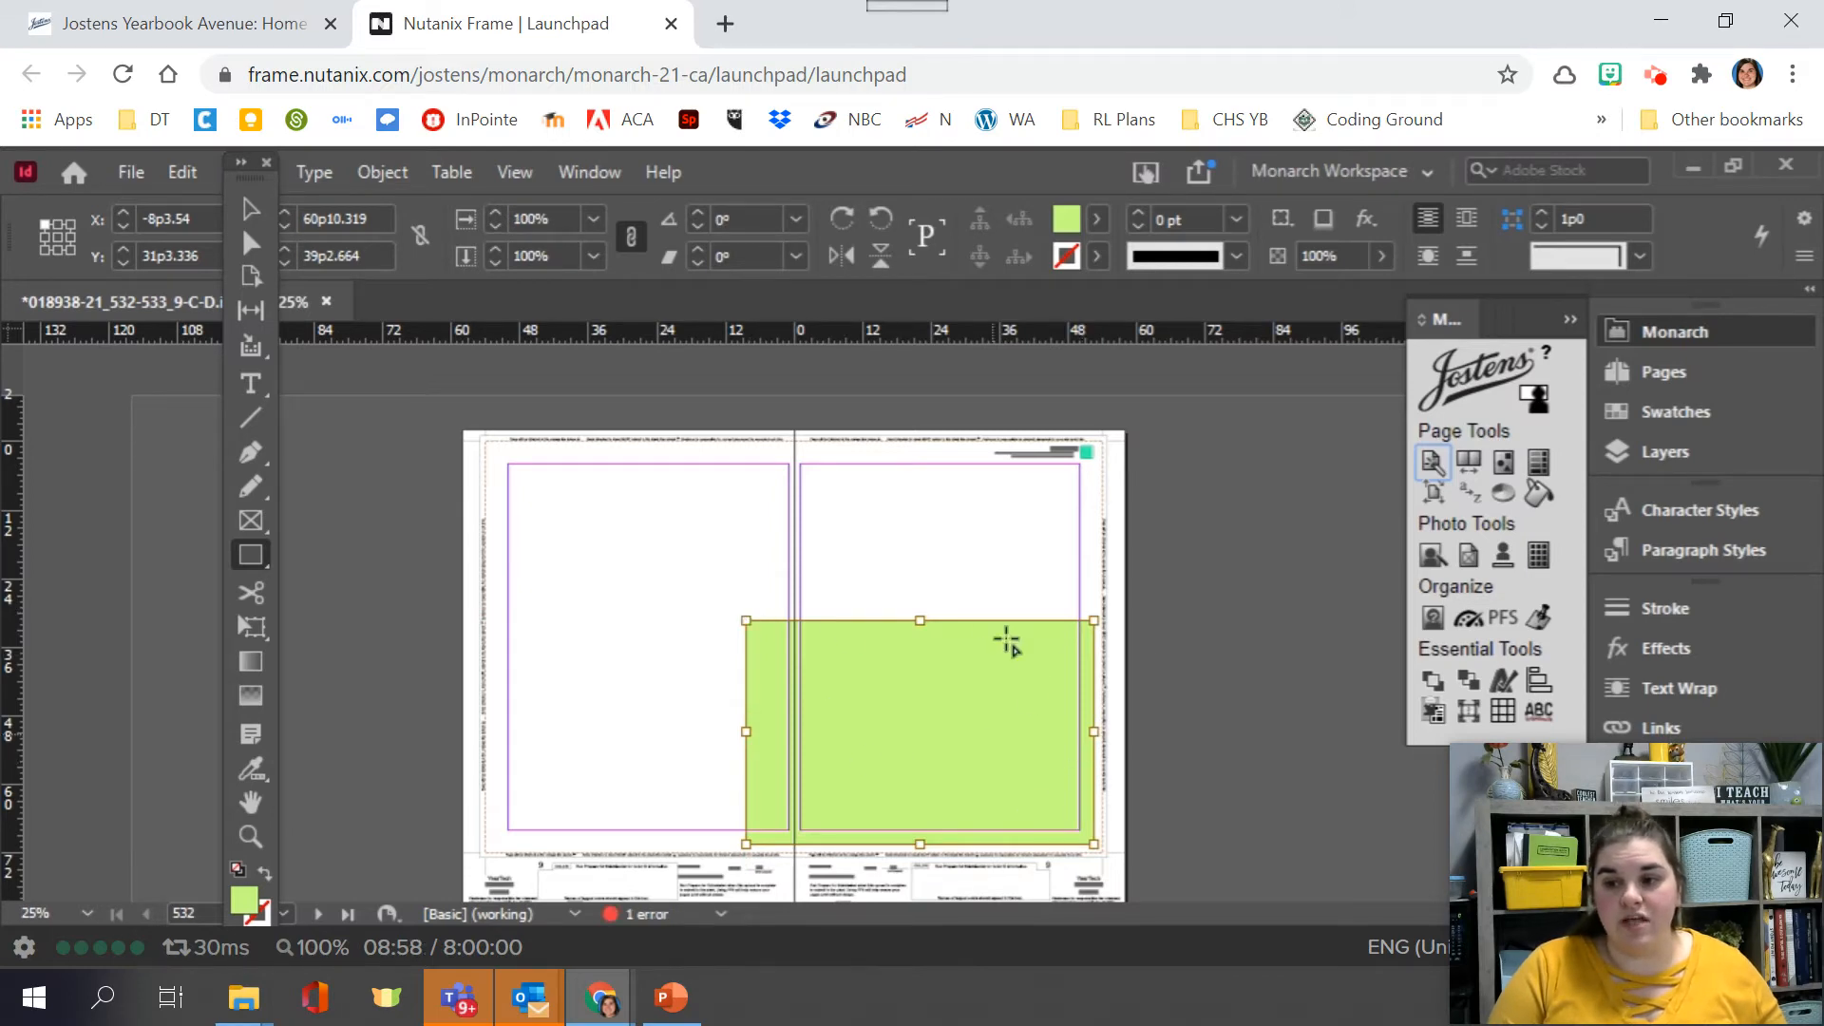
# - Draw a text frame about 39p1 wide by 6p6 high beside the green rectangle on the left page, and view it at 100%
pyautogui.click(252, 385)
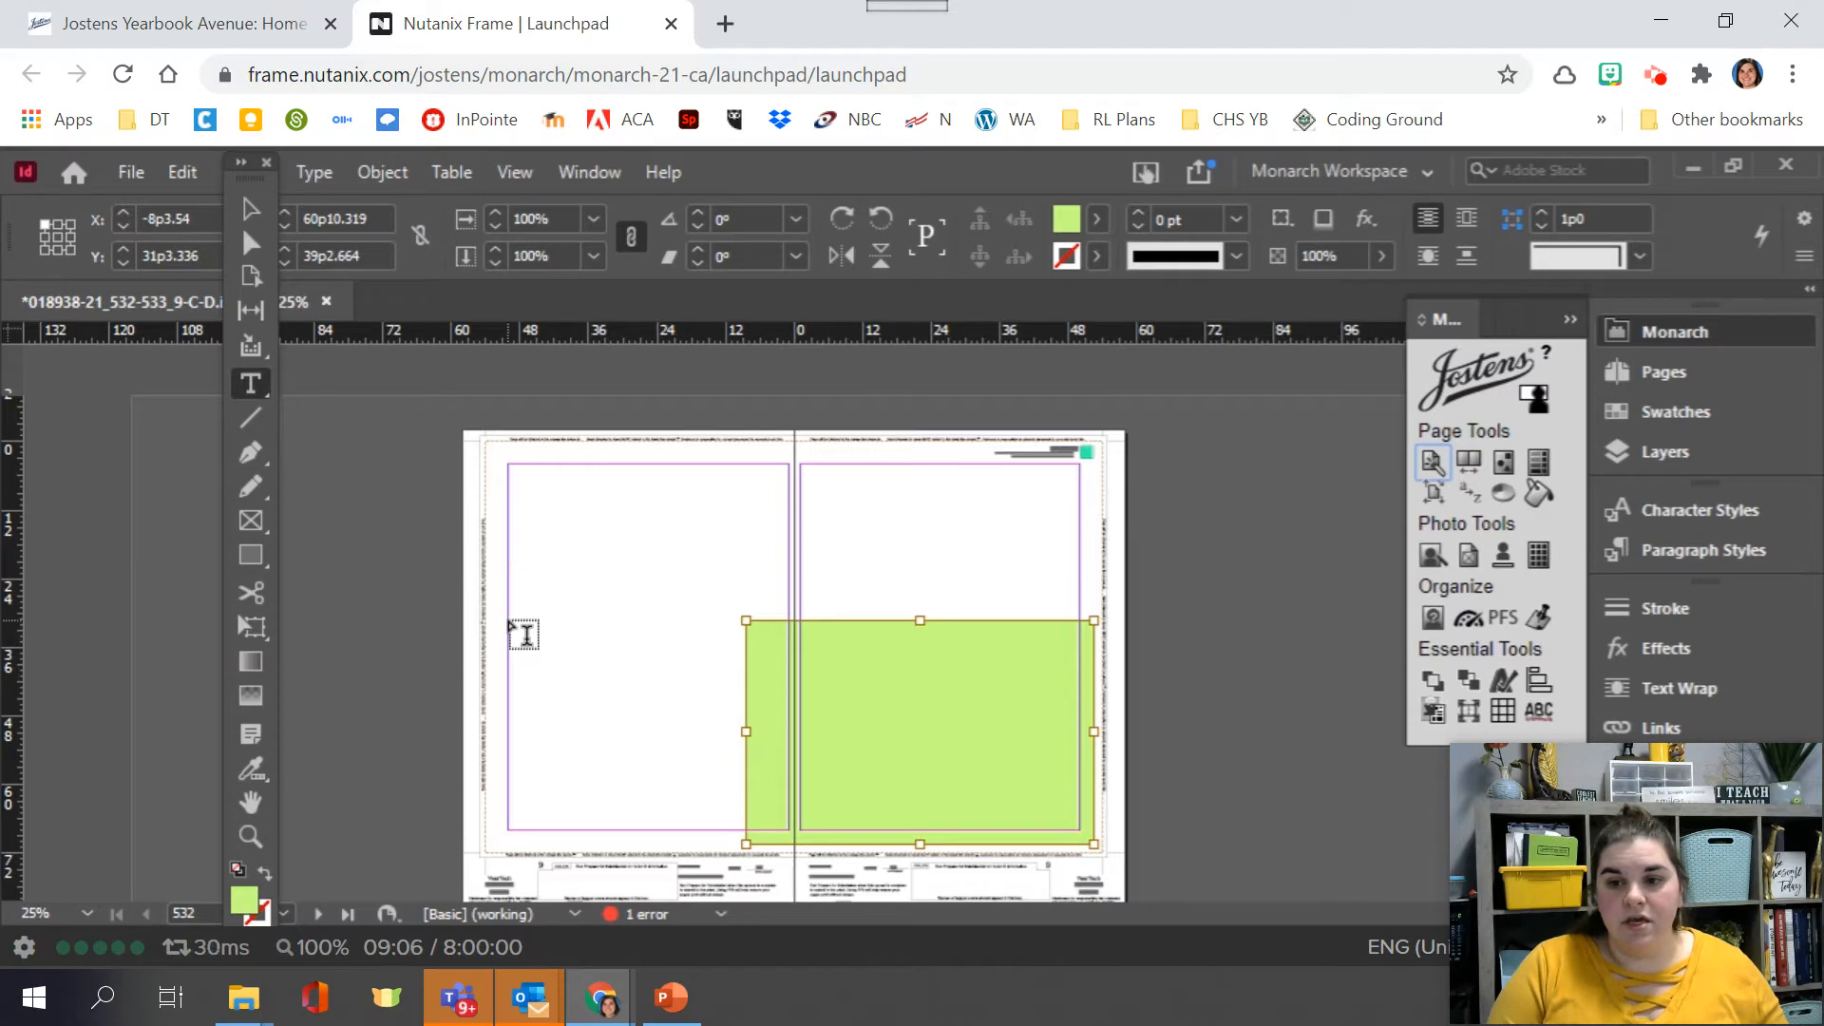
pyautogui.moveTo(508, 621); pyautogui.dragTo(730, 655)
pyautogui.click(513, 627)
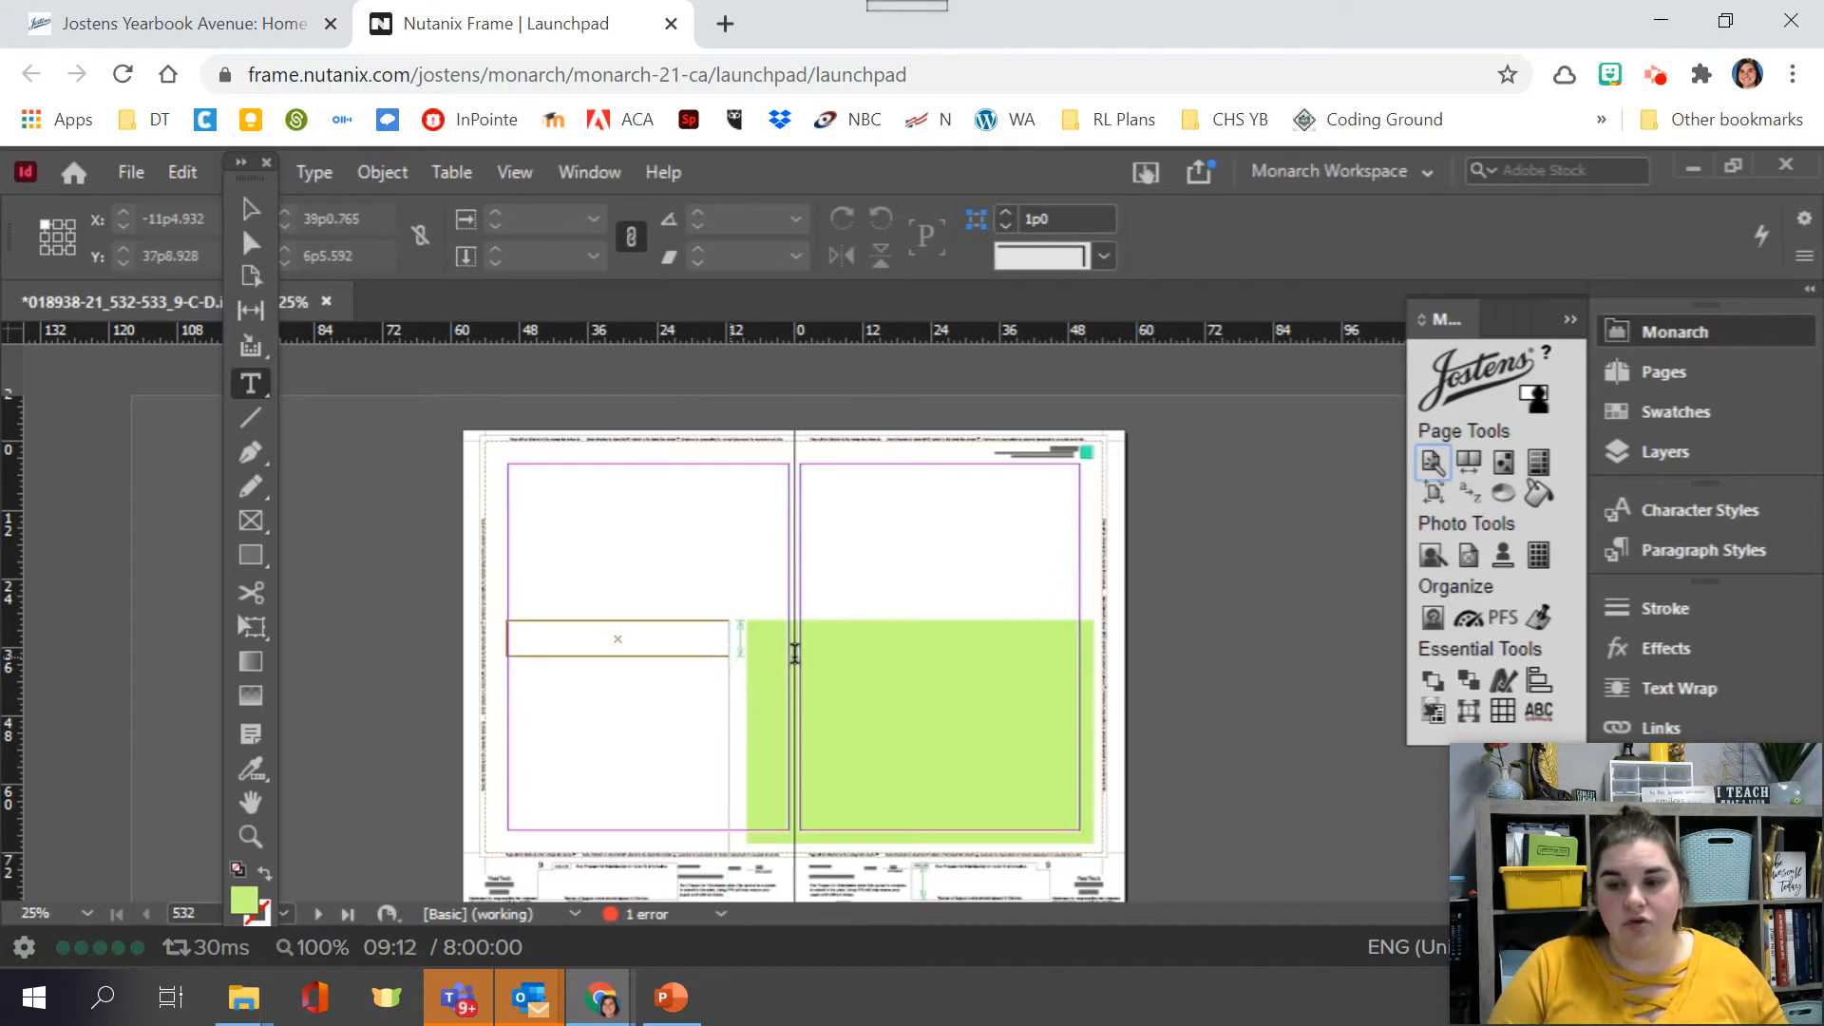
pyautogui.hotkey('ctrl', '1')
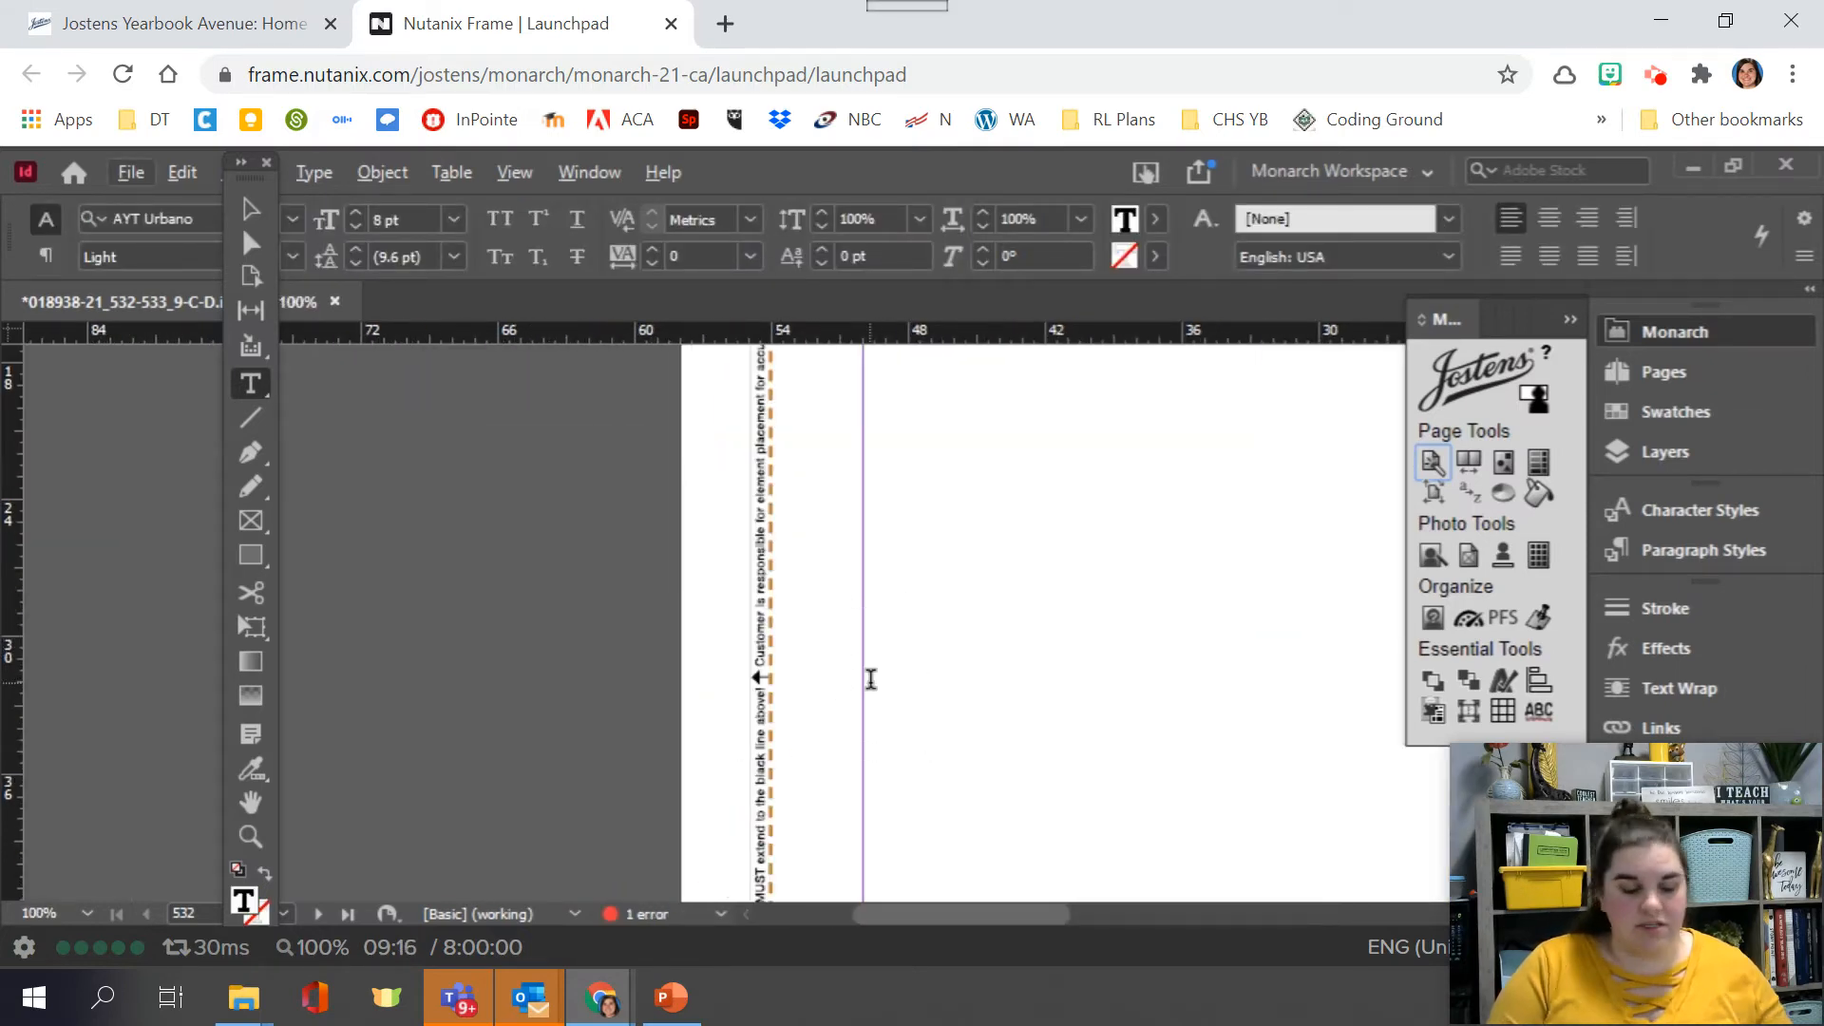
pyautogui.press('h')
pyautogui.press('a')
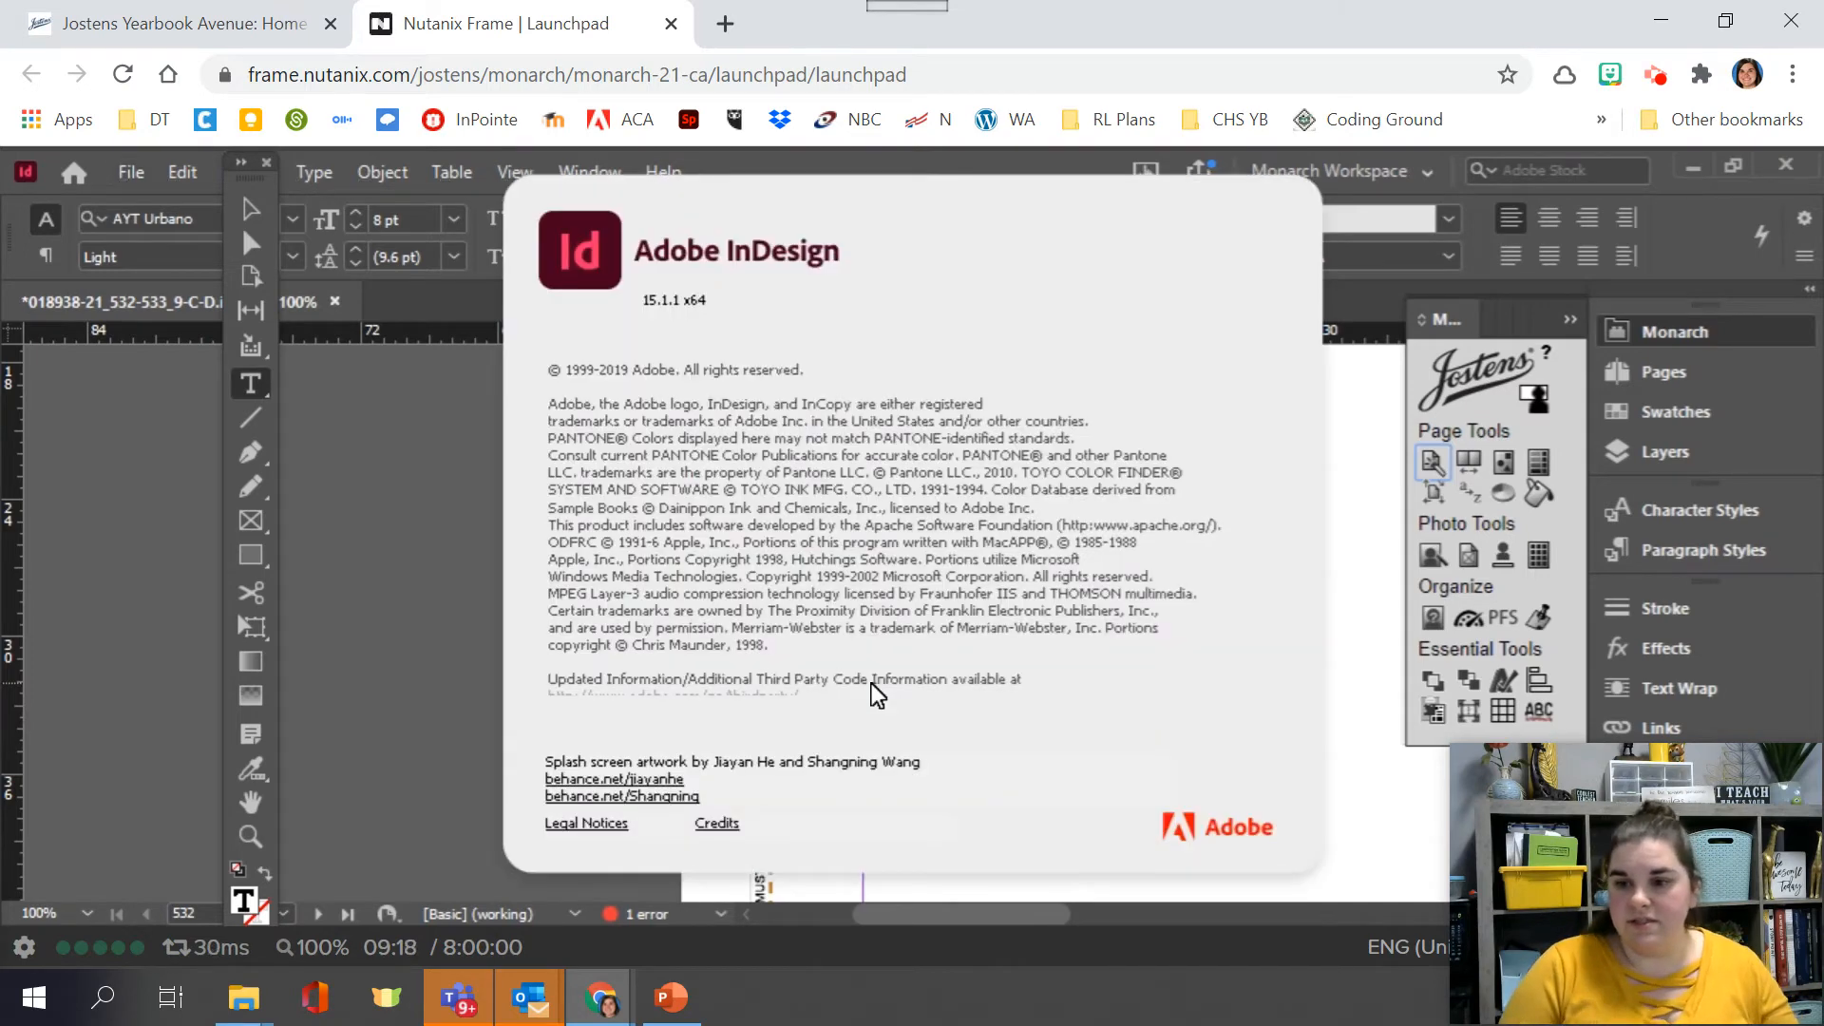
pyautogui.click(1090, 673)
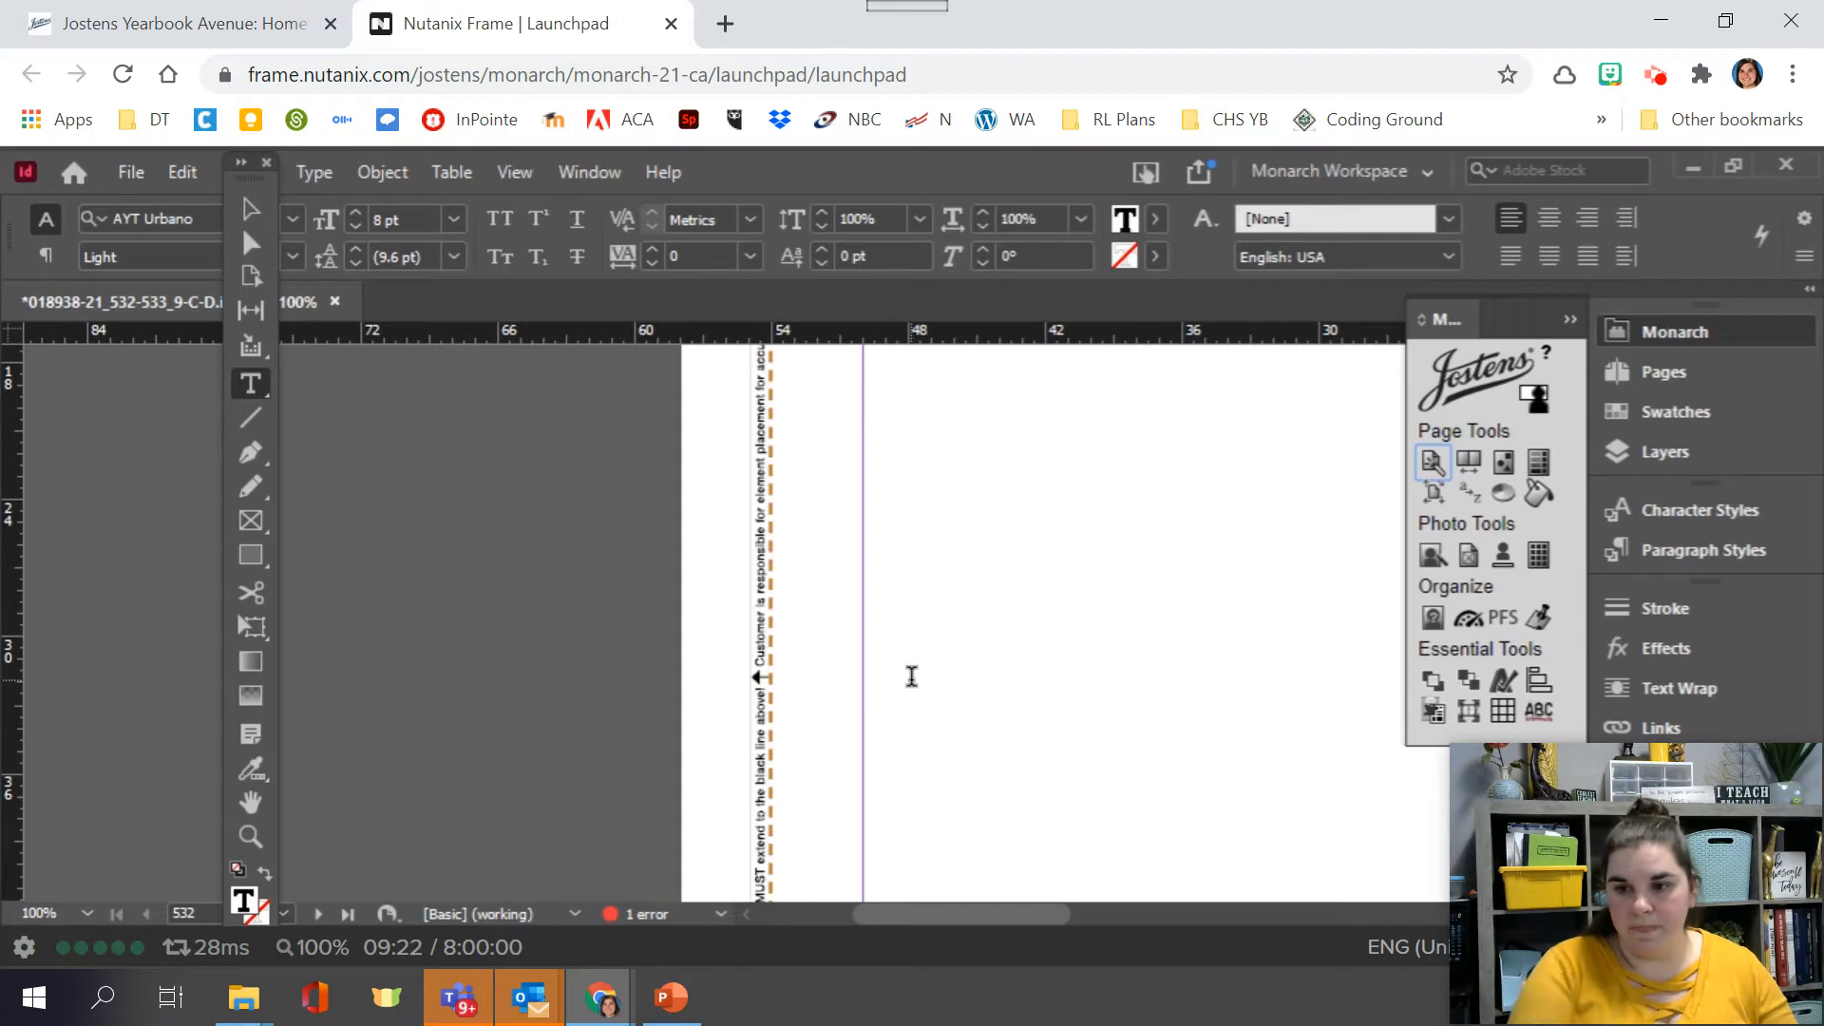
# - Enter "Heading Here" in the left page's text frame and enlarge the view to 600% to read it
pyautogui.click(910, 677)
pyautogui.write('Heading Here')
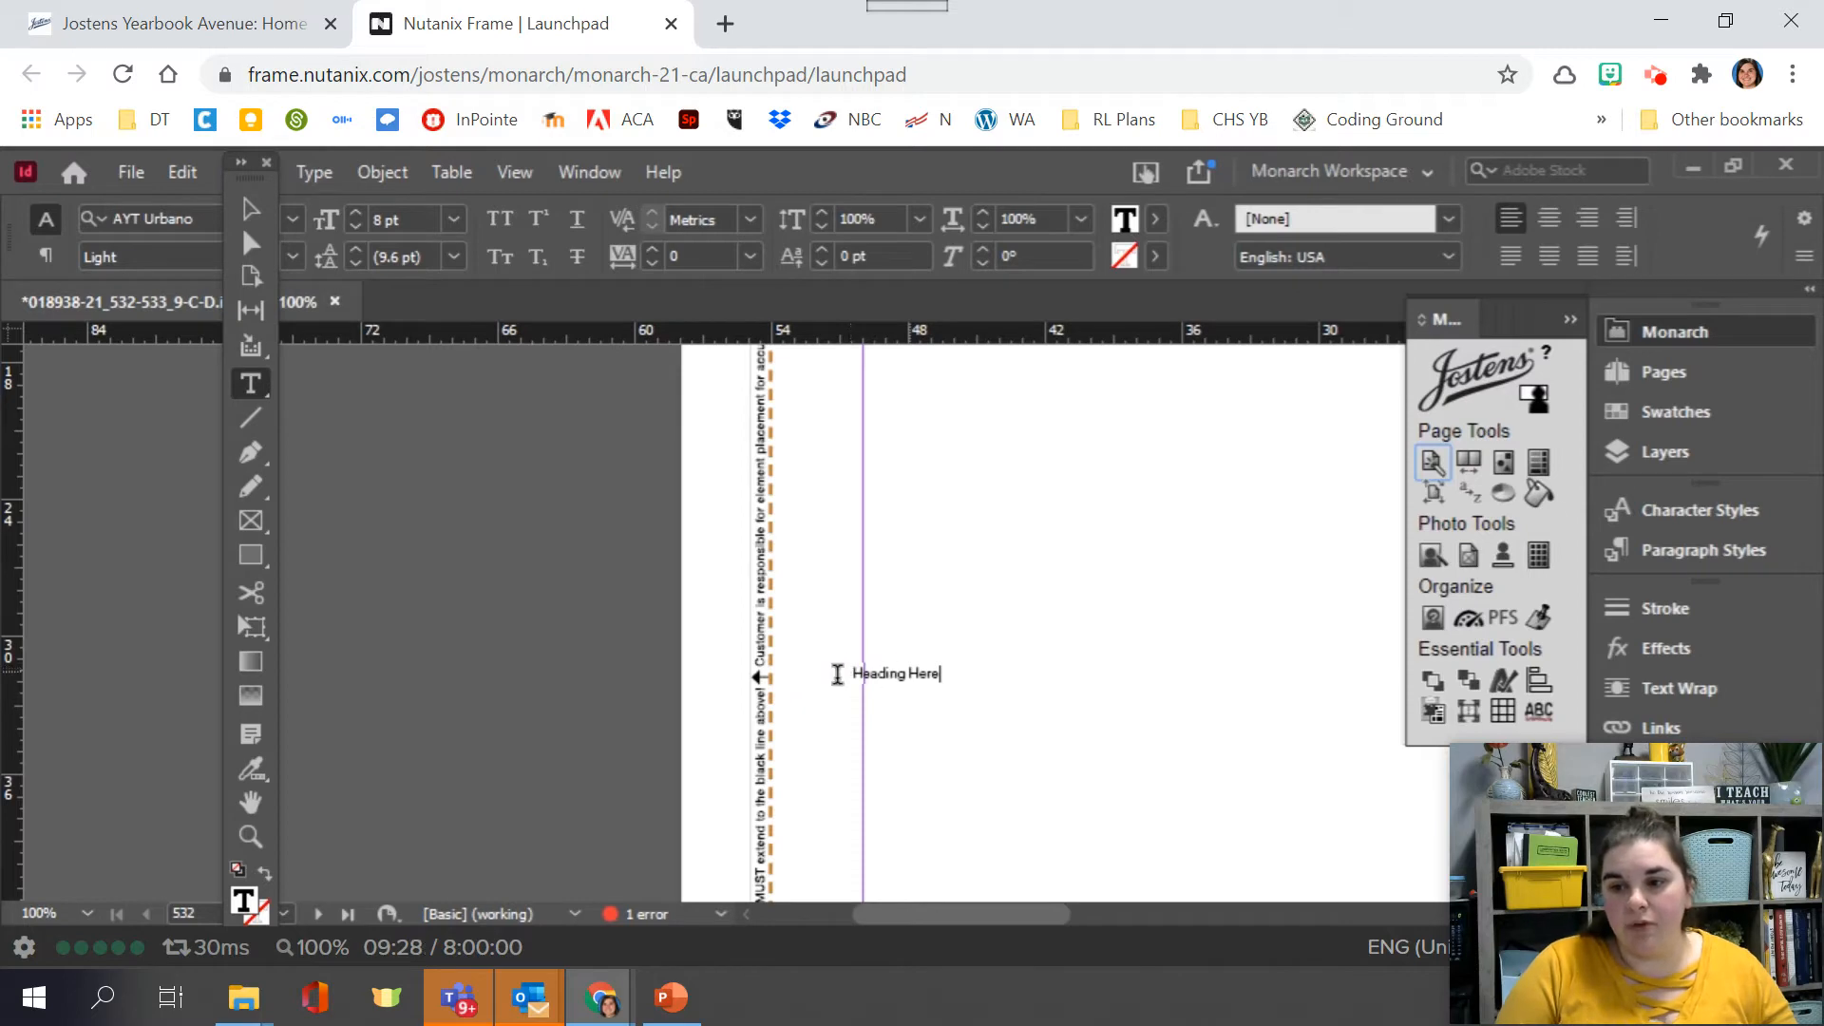
pyautogui.scroll(1, 909, 675)
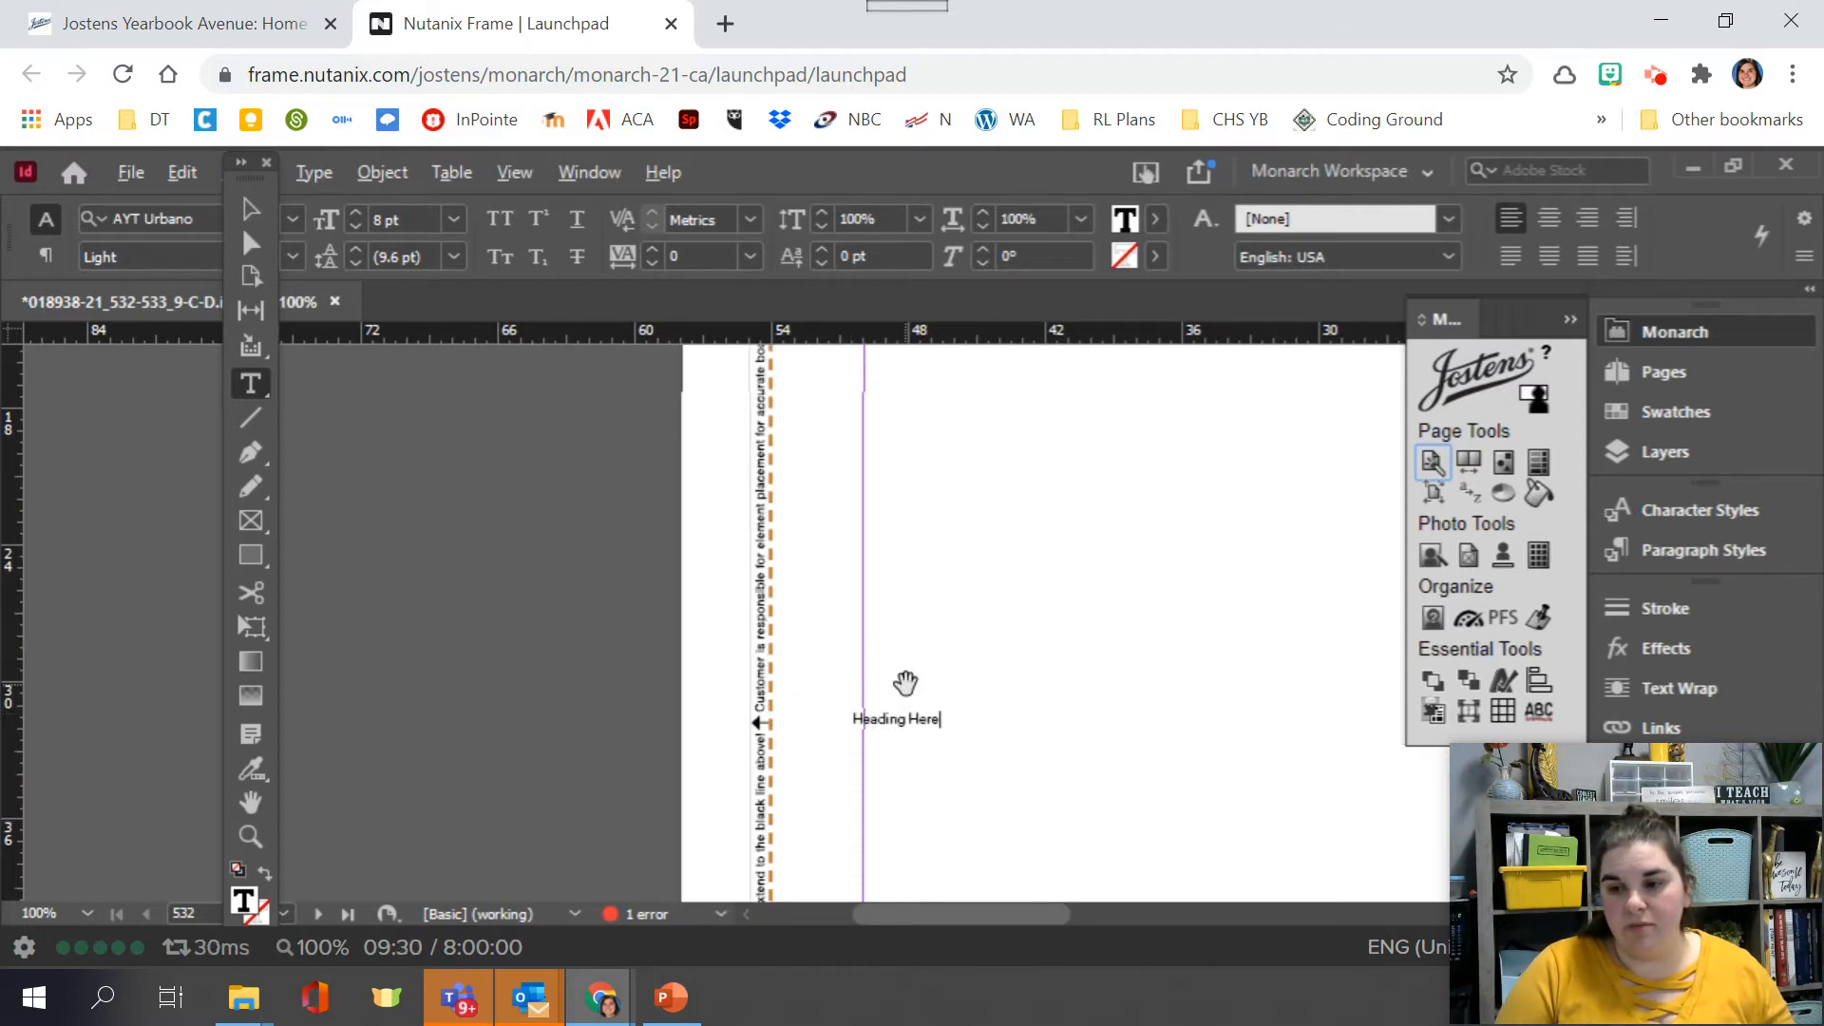
pyautogui.scroll(5, 915, 728)
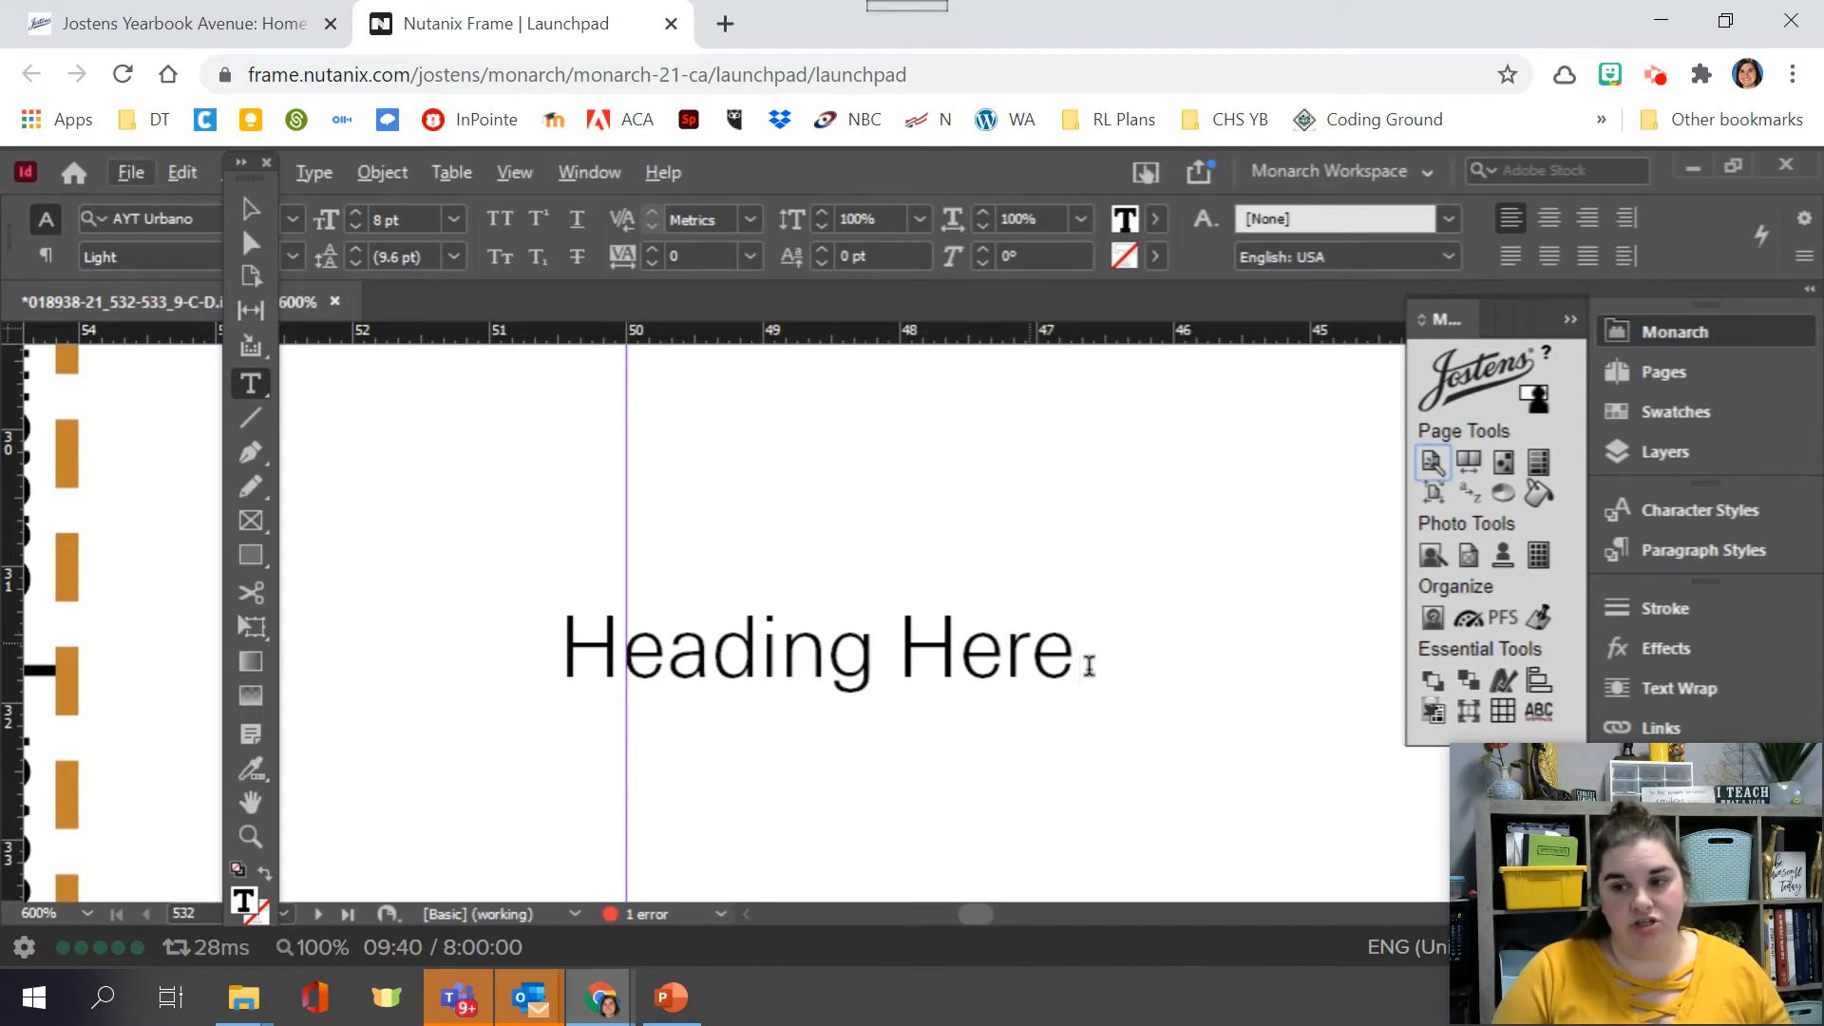
# - Leave text editing with the Selection tool and move the floating Tools panel back beside the document
pyautogui.scroll(-4, 1082, 654)
pyautogui.moveTo(974, 919); pyautogui.dragTo(1050, 920)
pyautogui.click(251, 209)
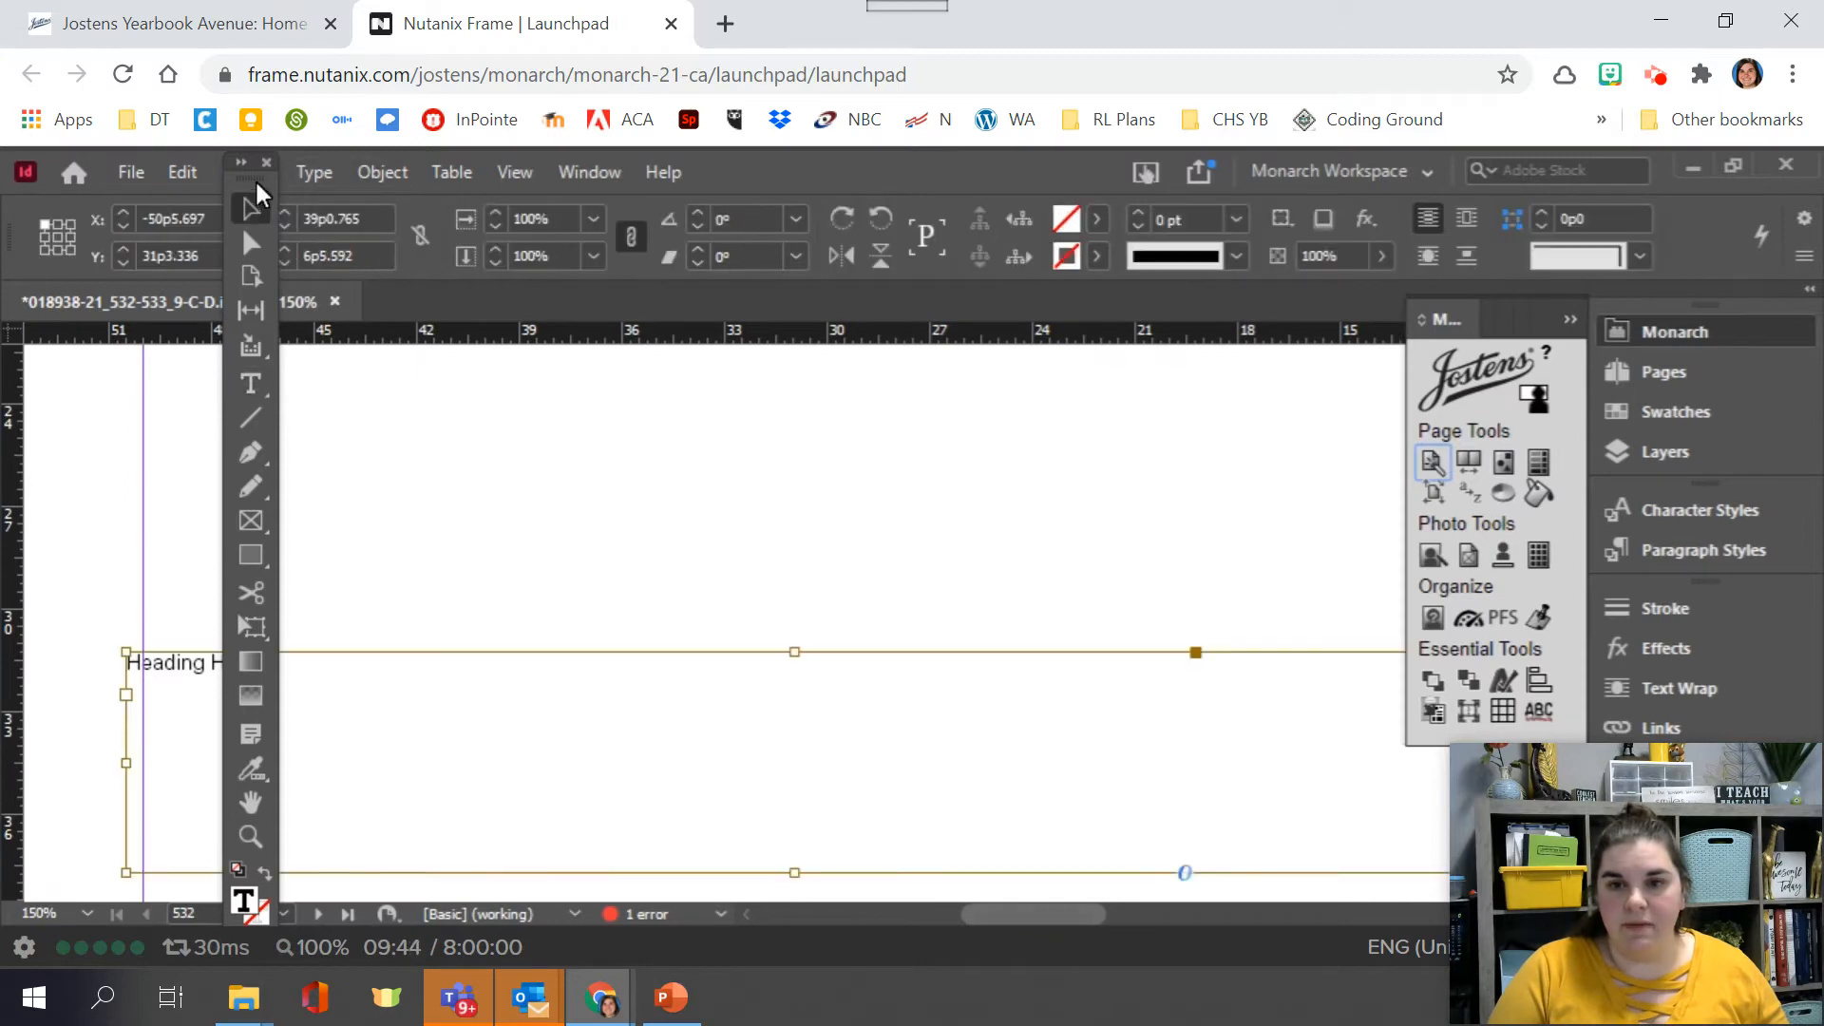
pyautogui.moveTo(254, 178); pyautogui.dragTo(4, 199)
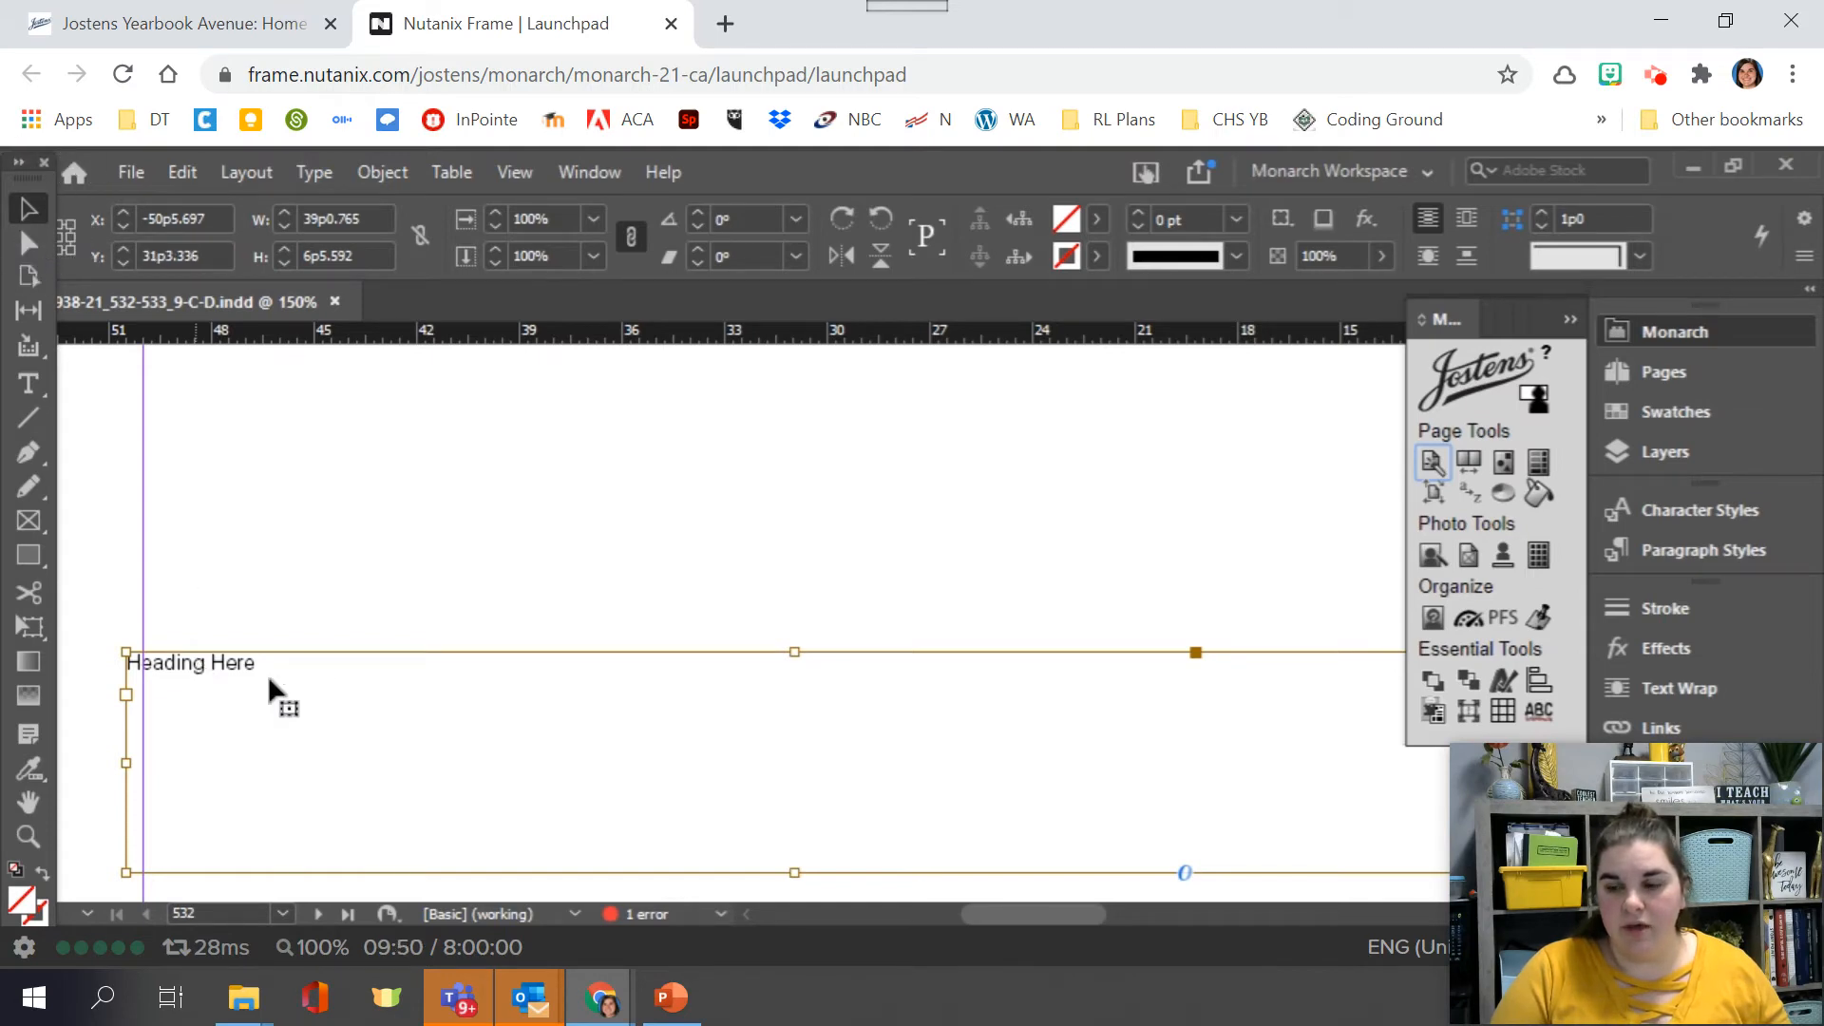
# - Move the "Heading Here" text frame to a new position on the left page
pyautogui.scroll(-1, 426, 689)
pyautogui.scroll(-1, 425, 689)
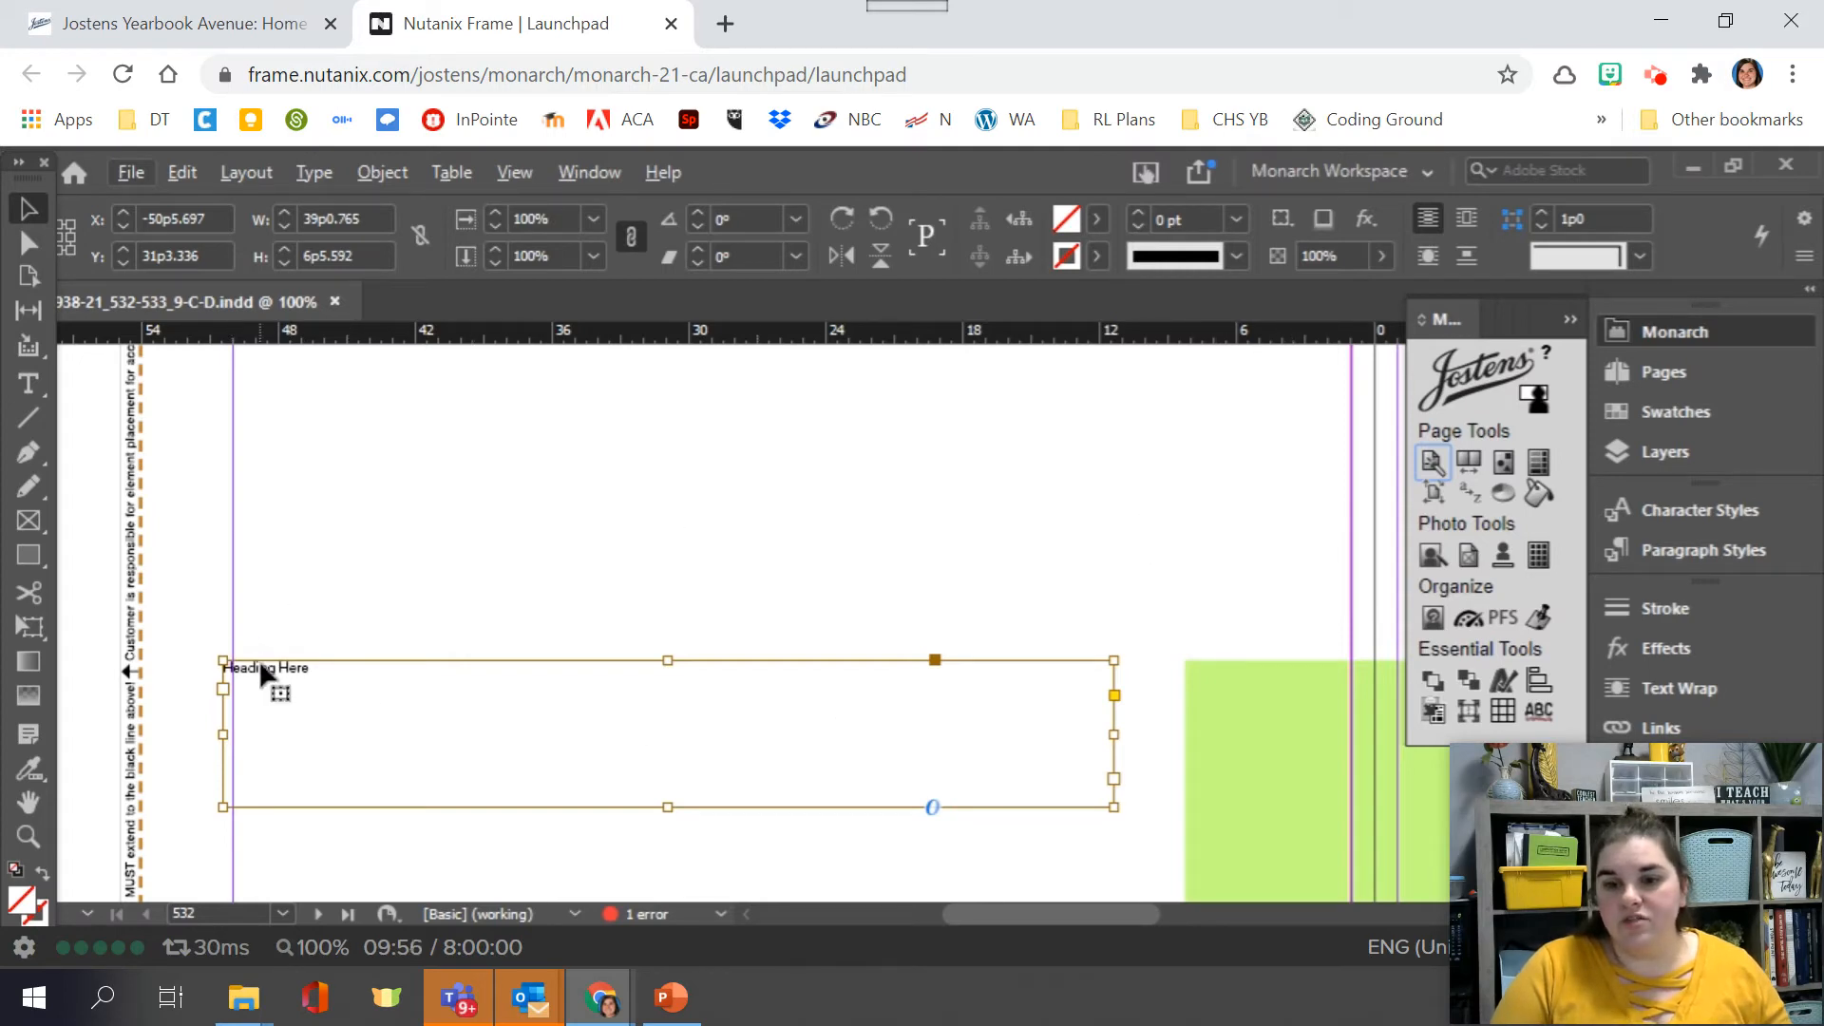
pyautogui.moveTo(271, 662)
pyautogui.mouseDown()
pyautogui.moveTo(389, 517)
pyautogui.moveTo(285, 601)
pyautogui.moveTo(267, 662)
pyautogui.mouseUp()
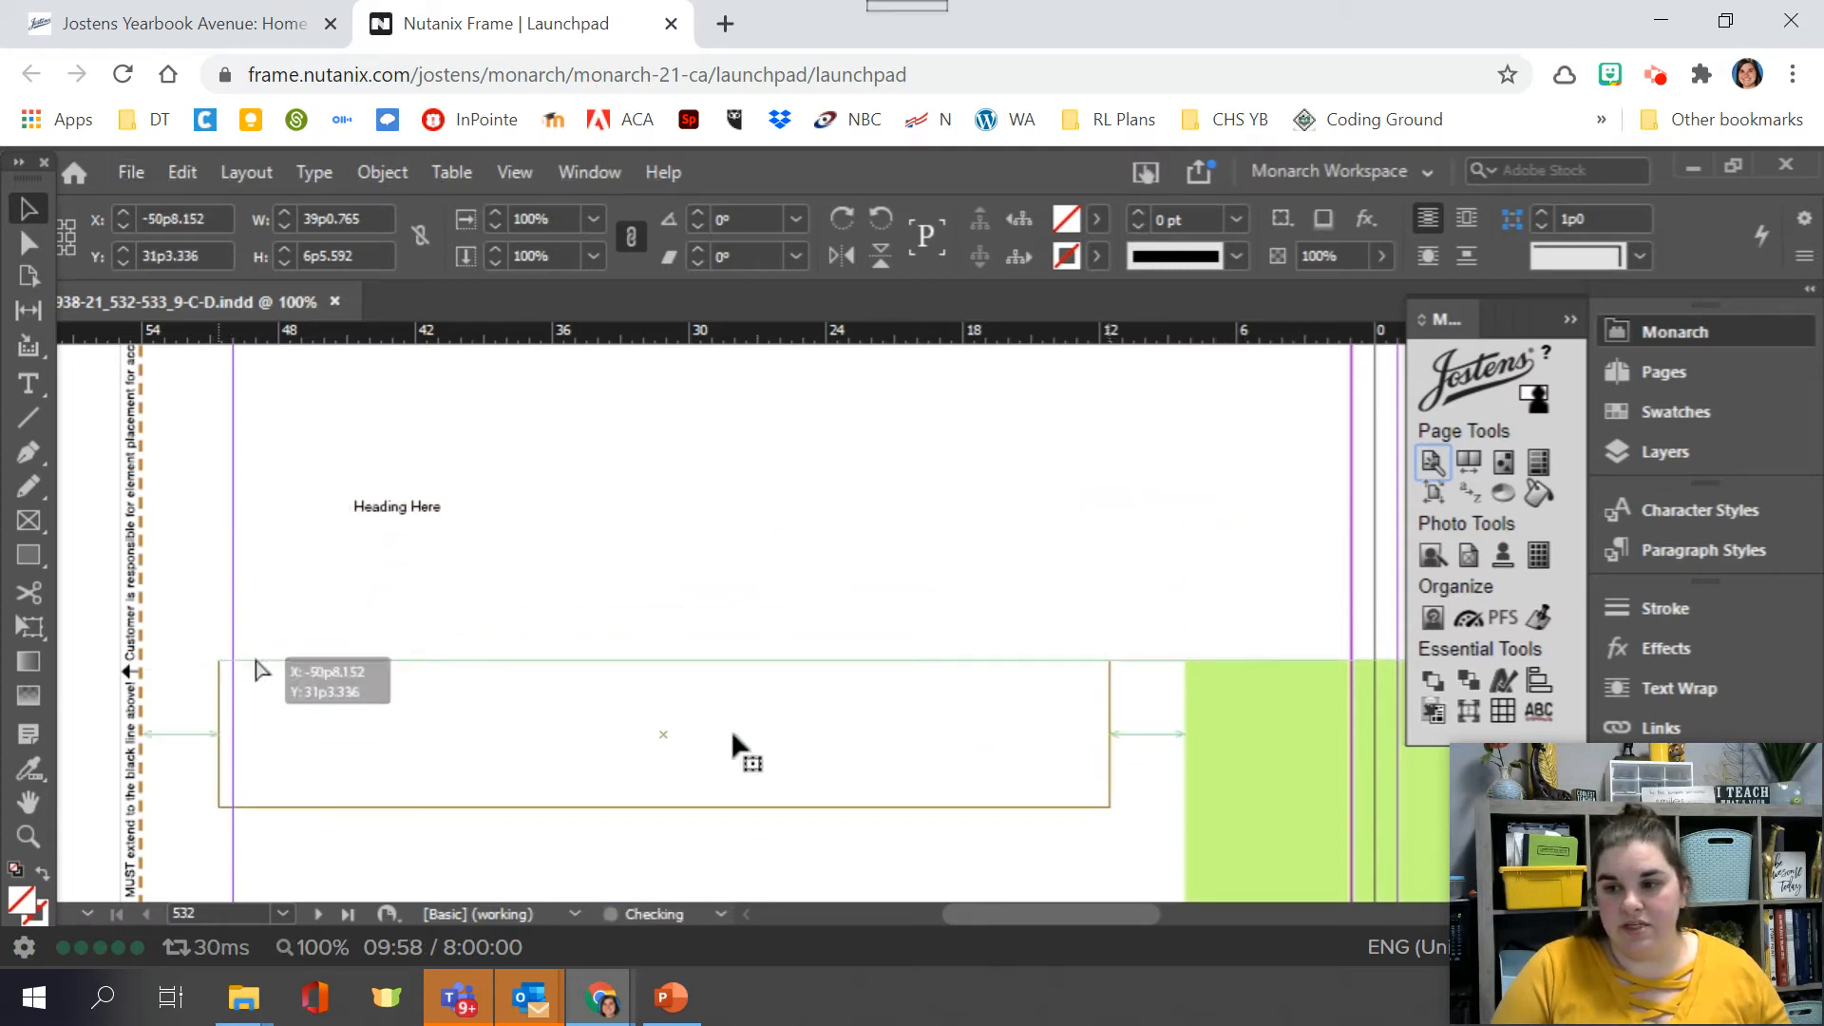
# - Undo the last moves of the "Heading Here" frame and align its outer edge with the left page's margin guide at X -50p0
pyautogui.hotkey('ctrl', 'z')
pyautogui.hotkey('ctrl', 'z')
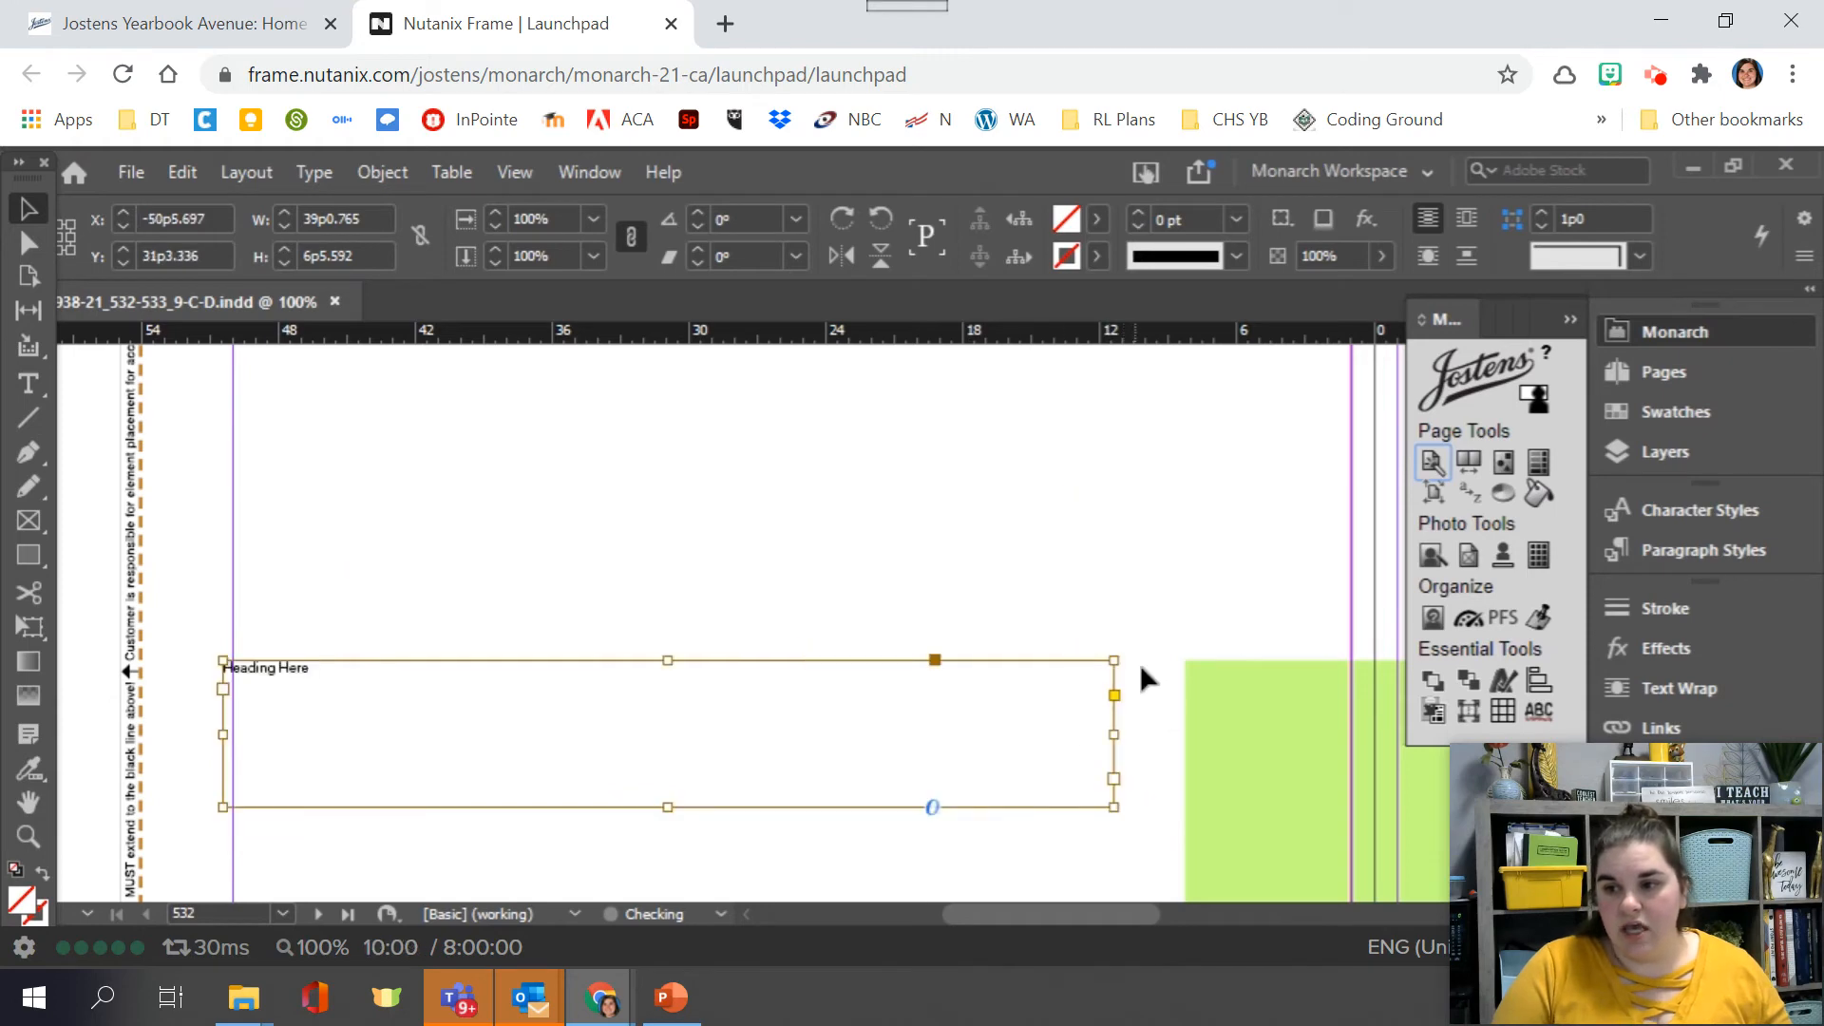
pyautogui.moveTo(1011, 679); pyautogui.dragTo(1050, 669)
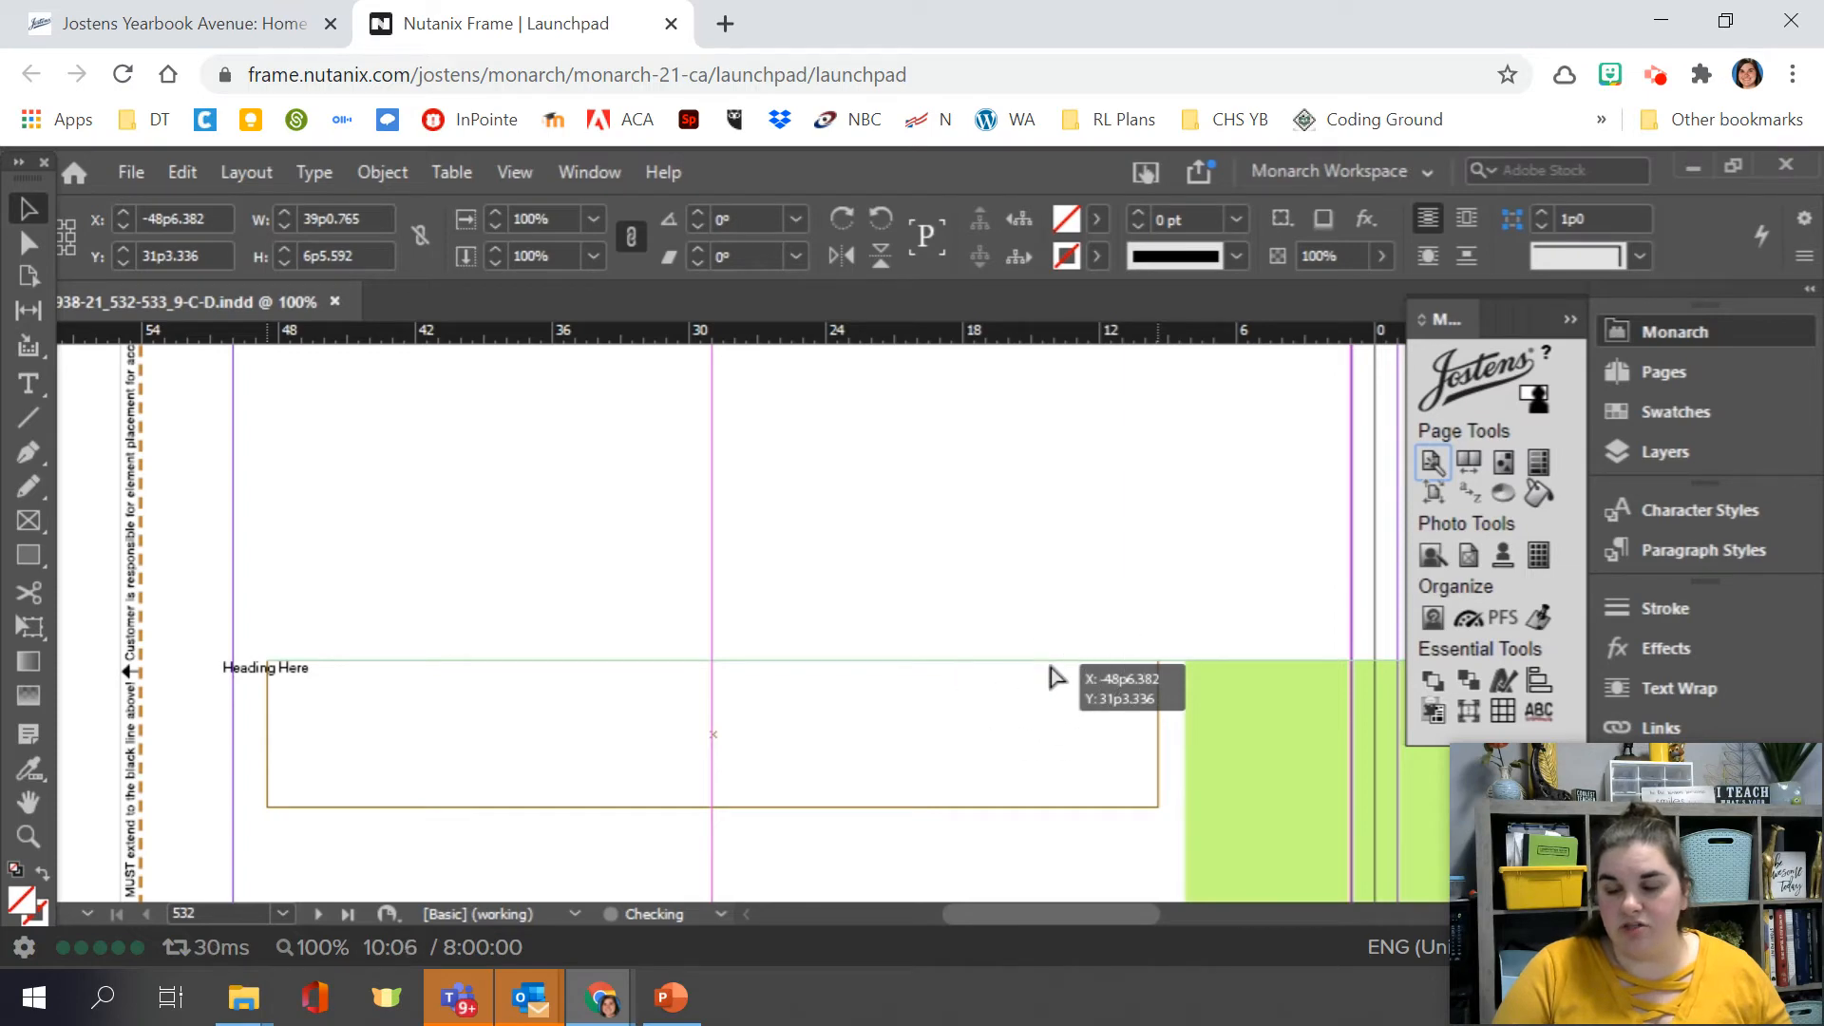
pyautogui.moveTo(1050, 668); pyautogui.dragTo(1051, 668)
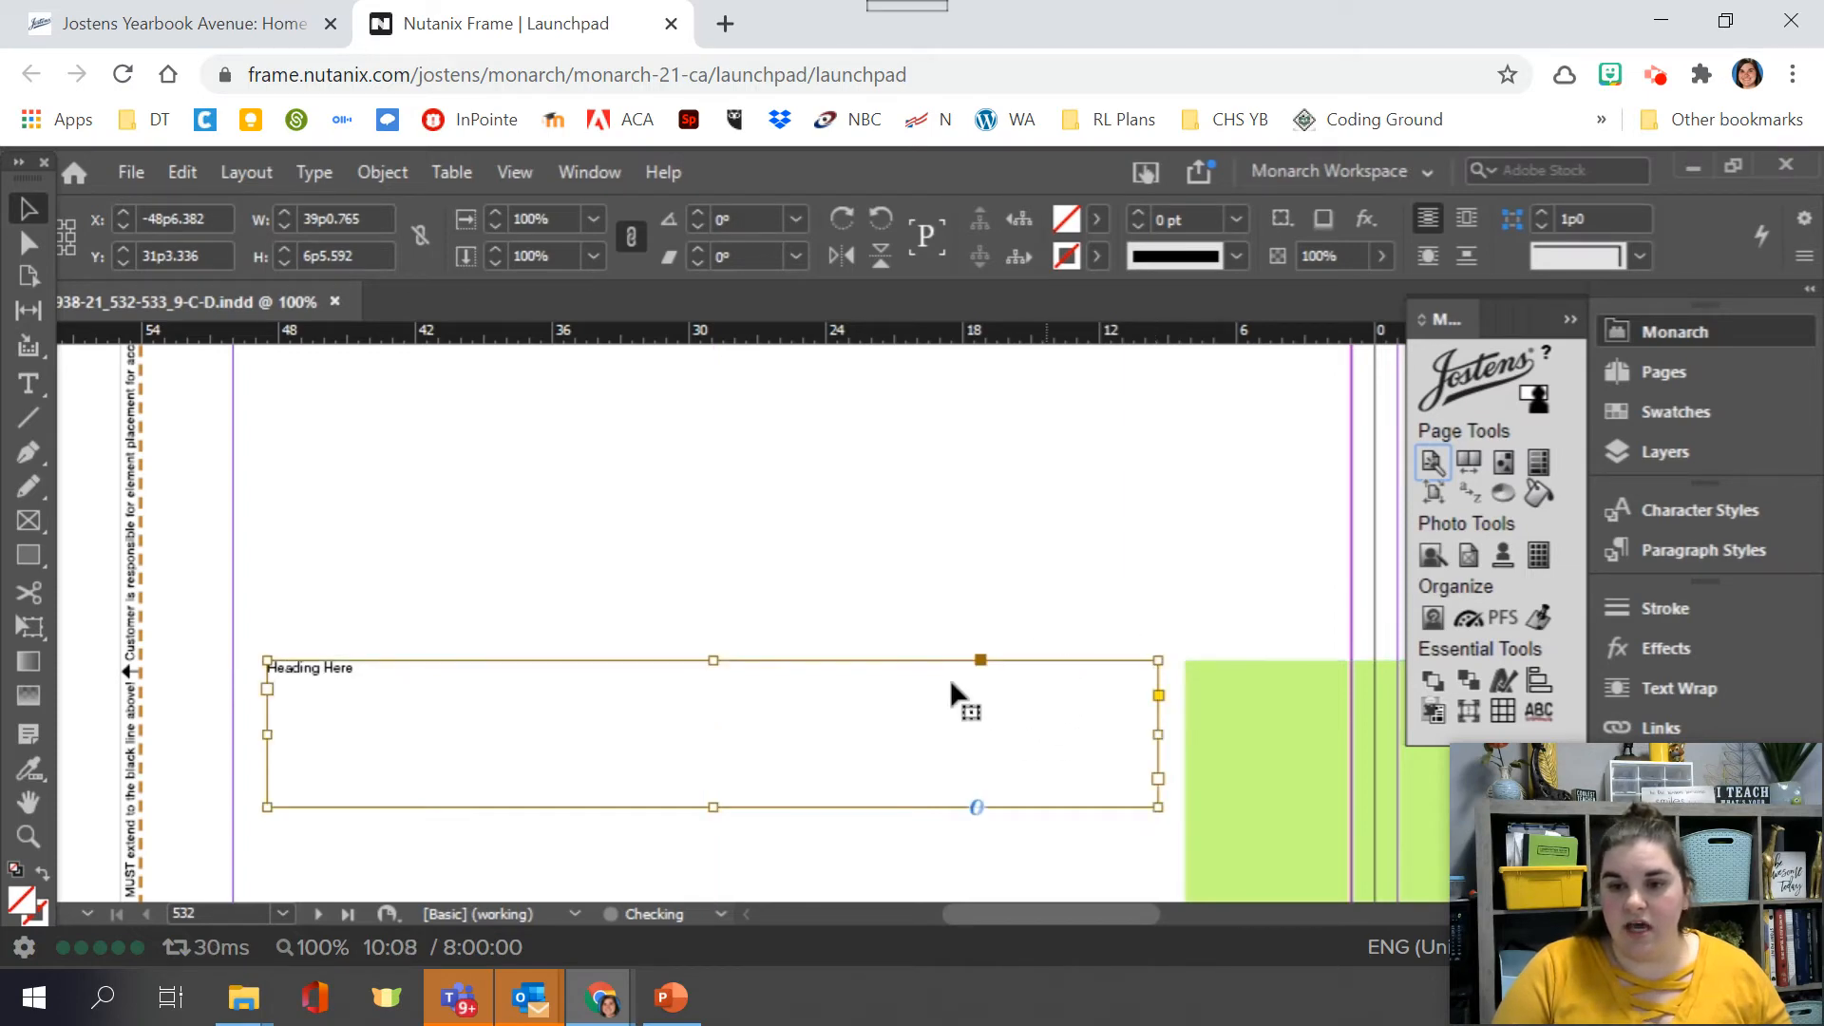
pyautogui.moveTo(936, 696); pyautogui.dragTo(899, 694)
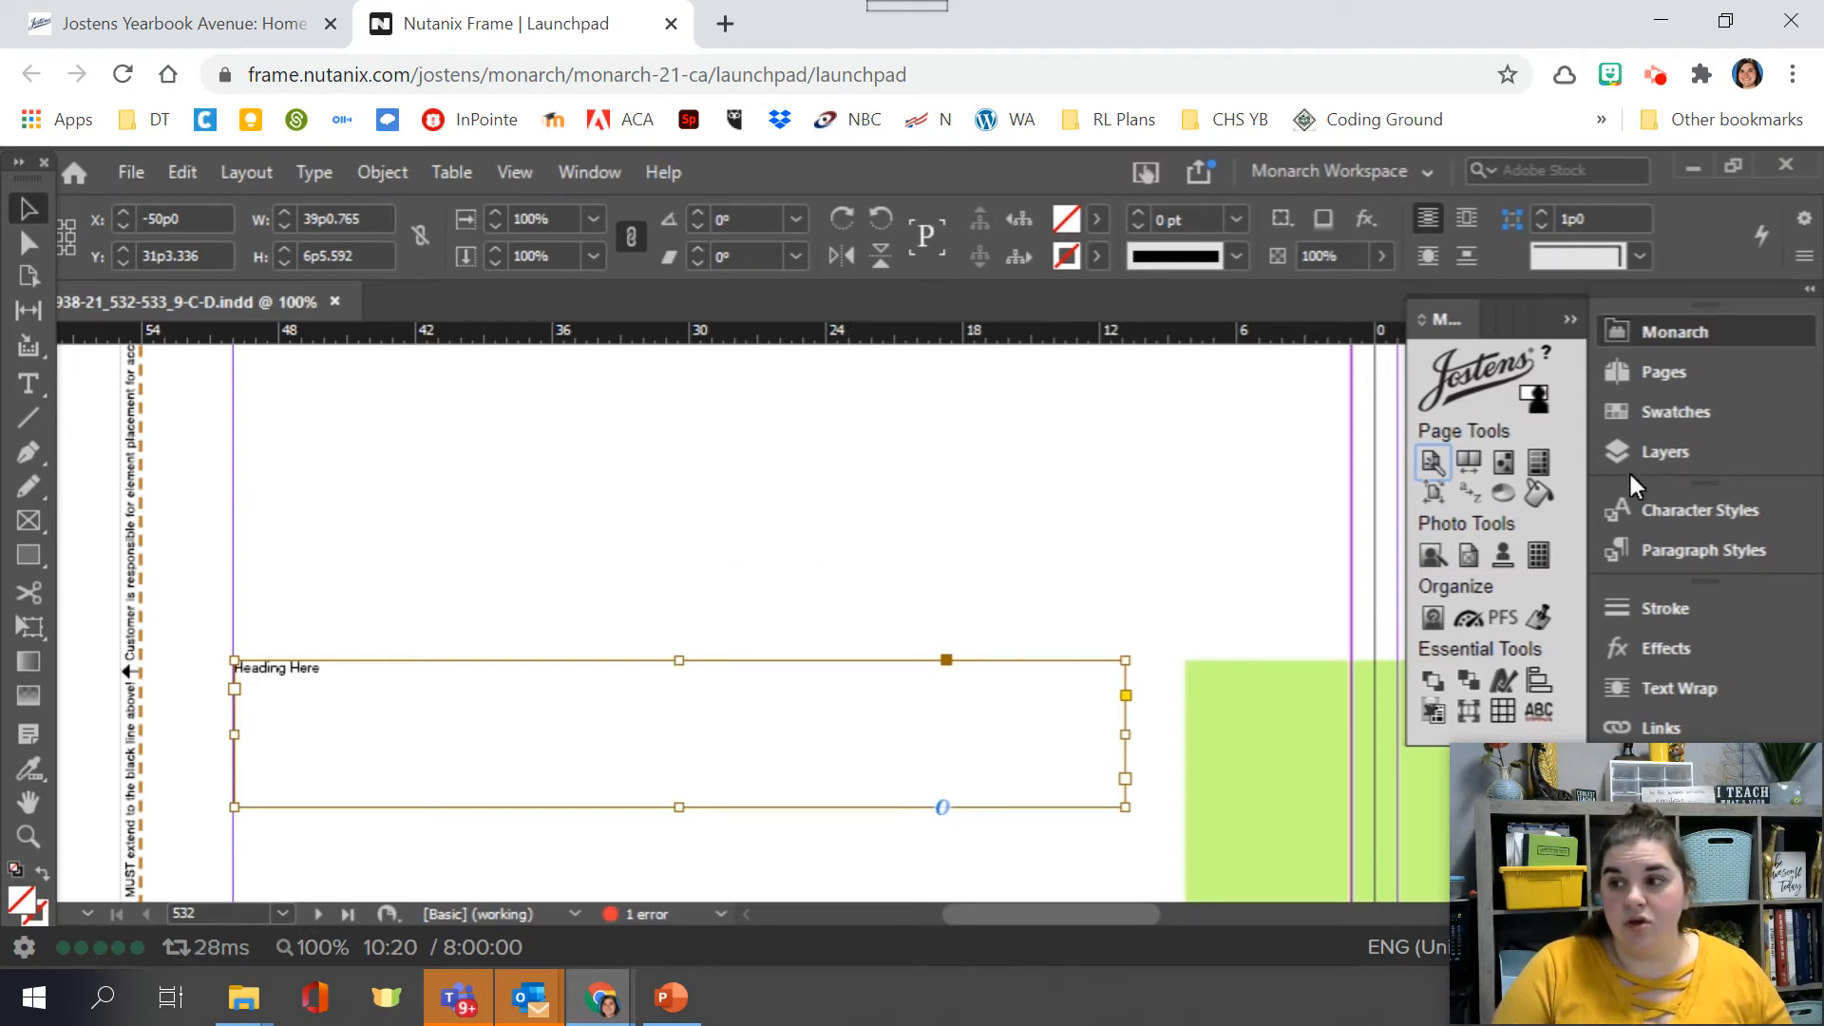
# - Try the Headline 80pt paragraph style on the heading frame, and settle on Handwritten Headline 80 pt
pyautogui.click(1638, 550)
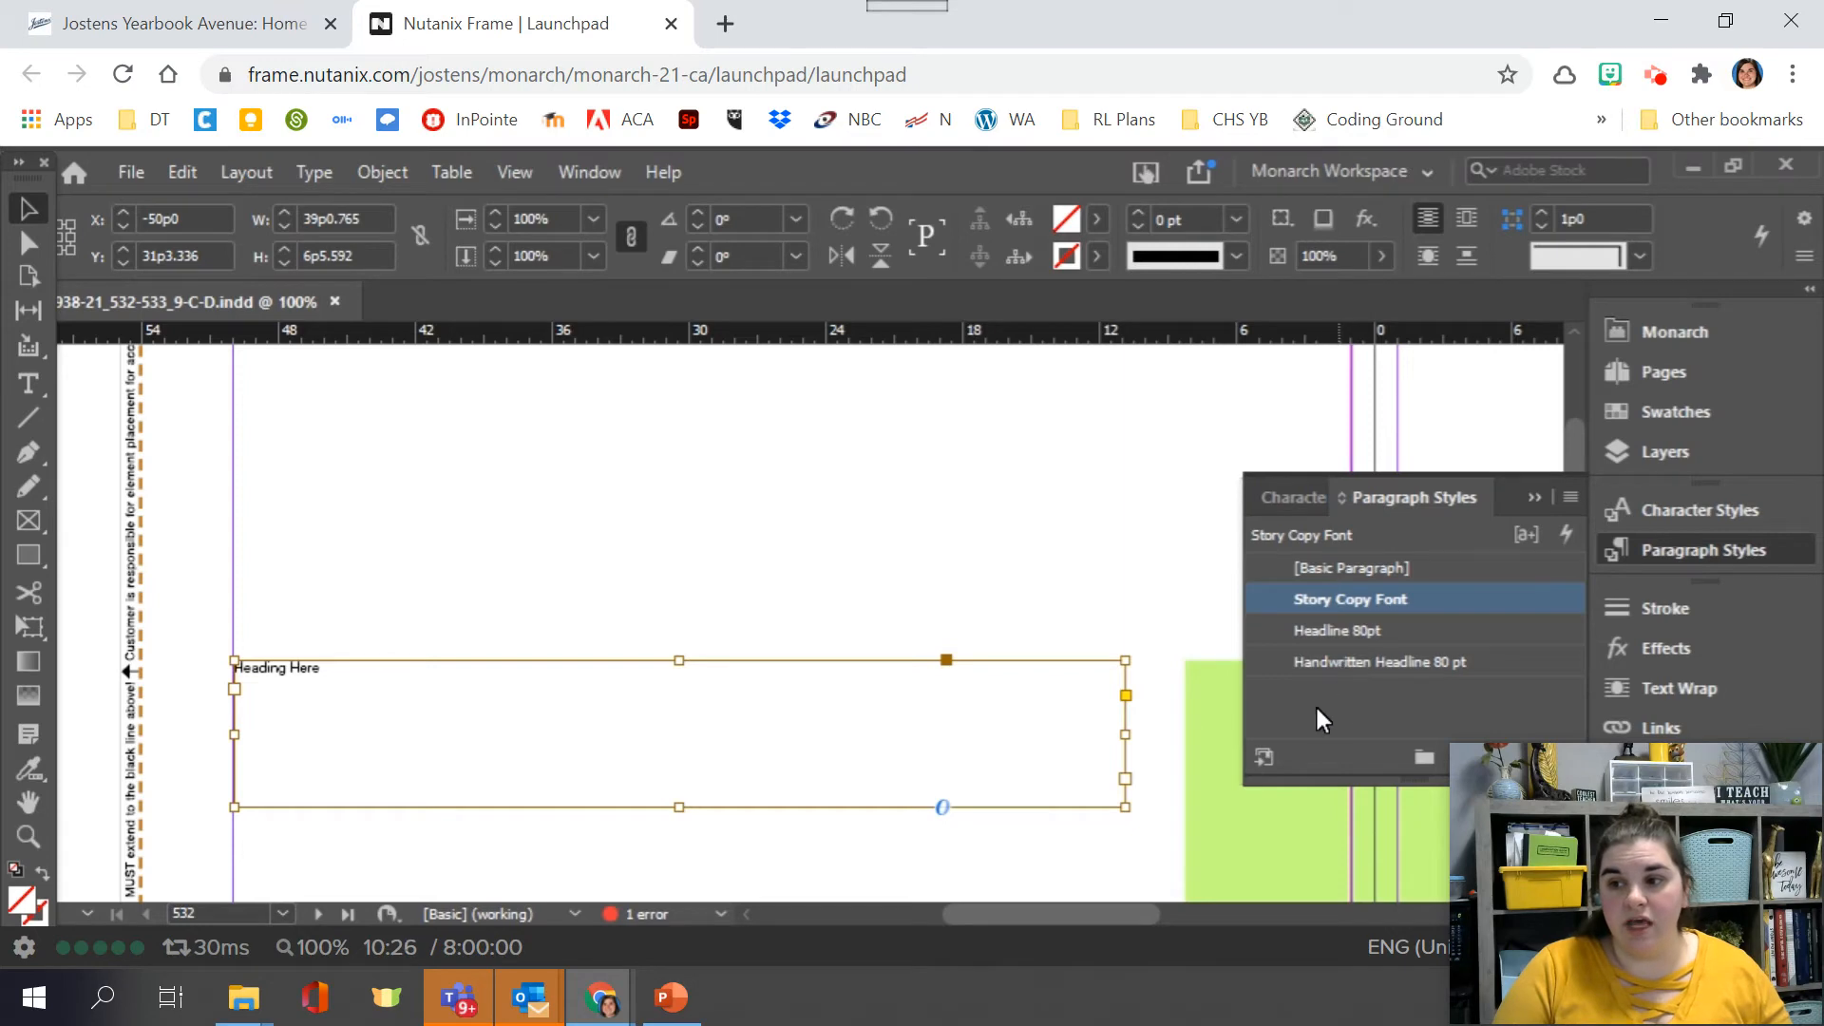
pyautogui.click(1354, 624)
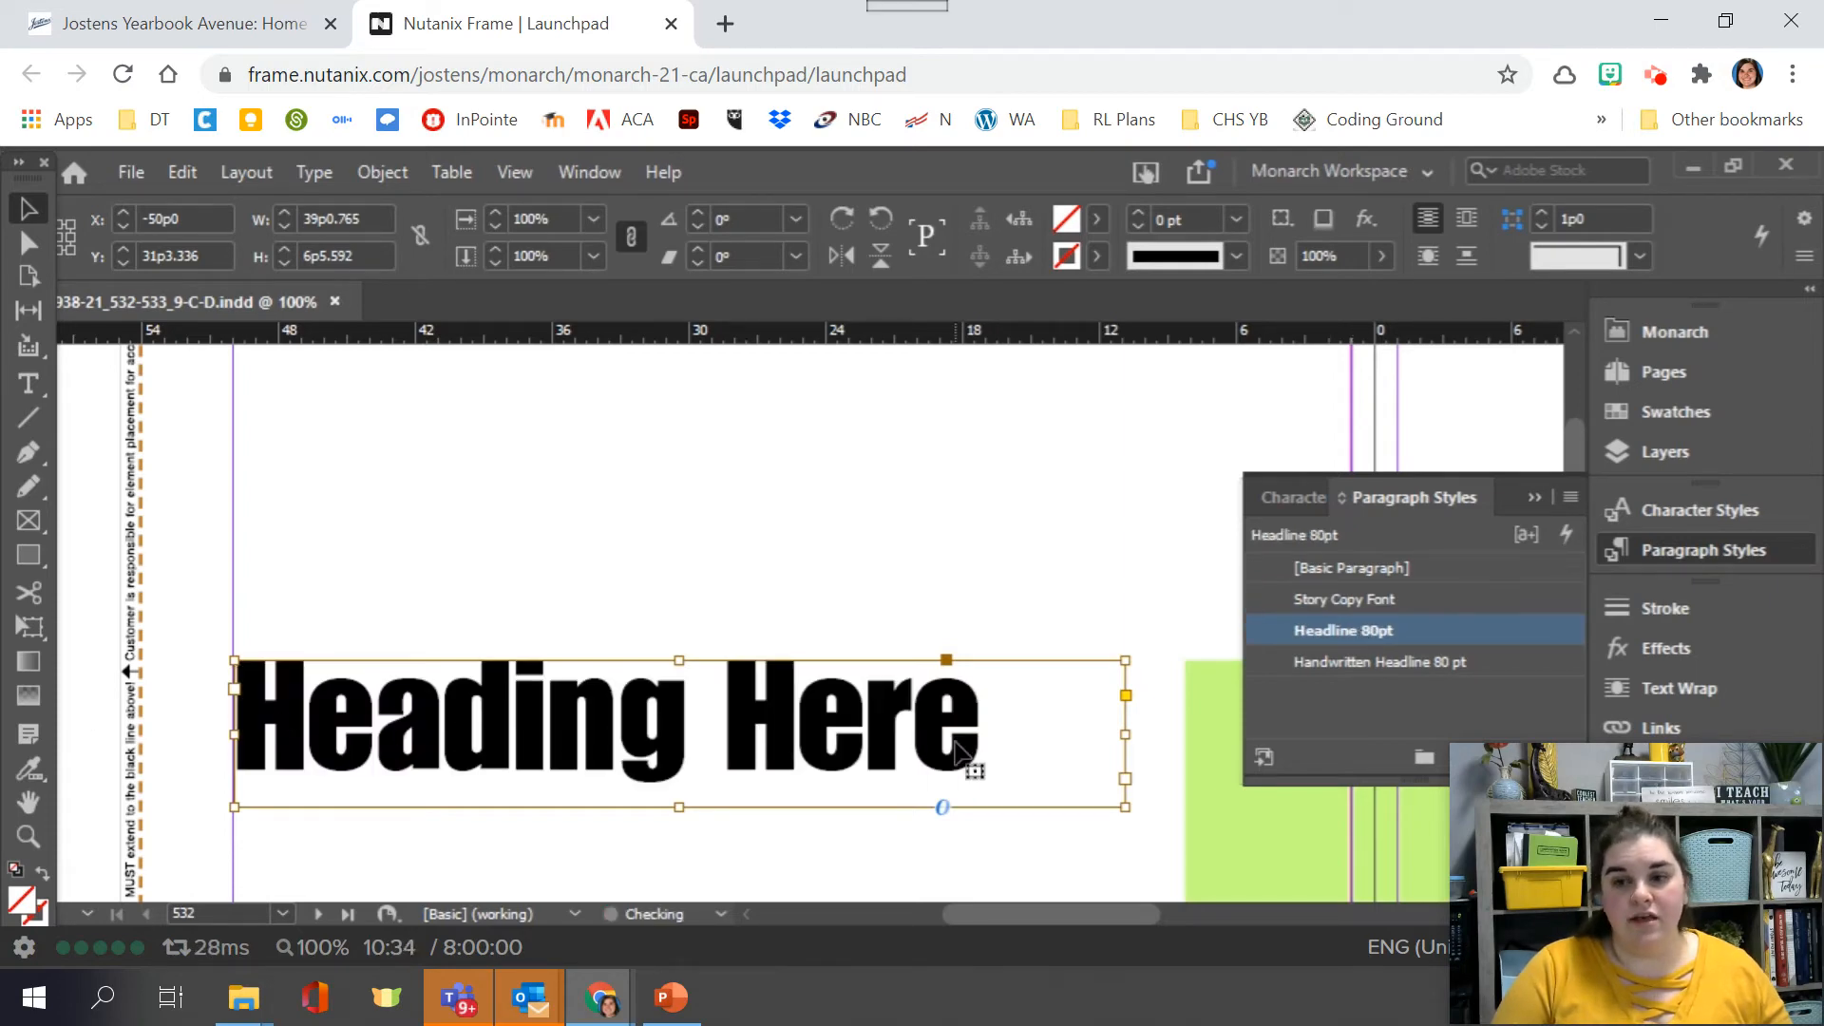
pyautogui.click(1364, 665)
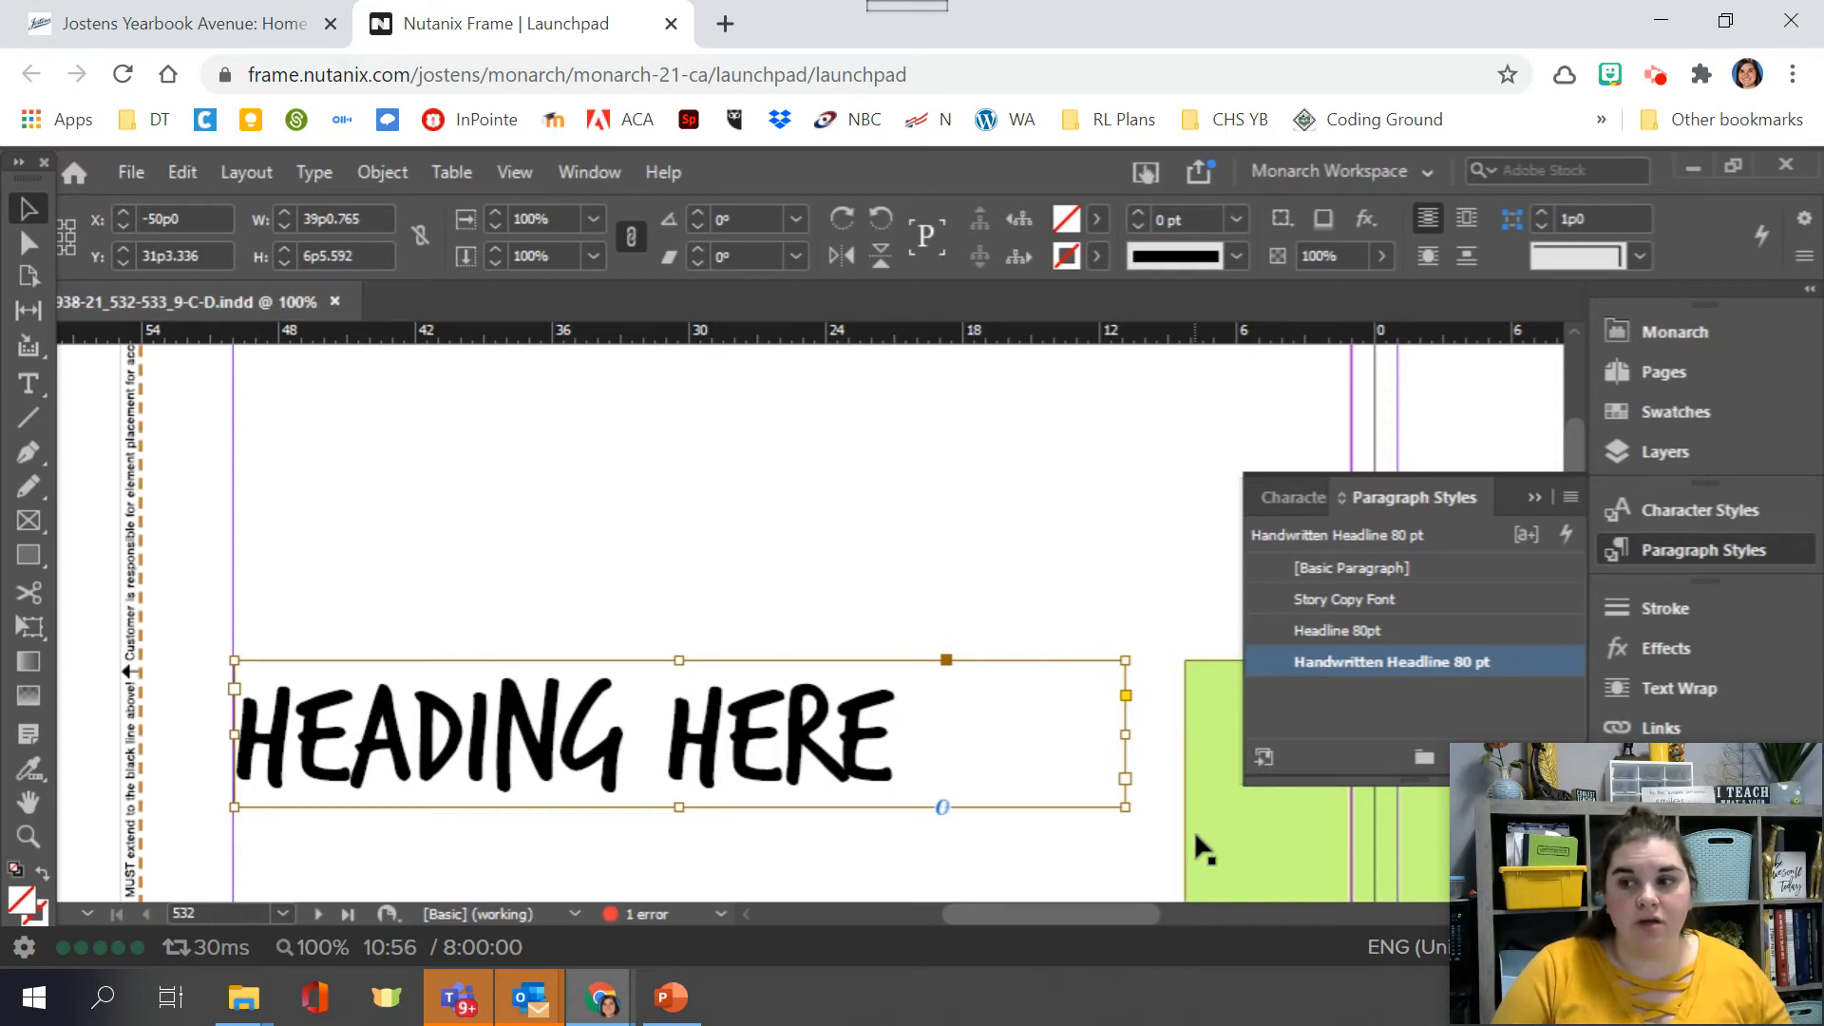
pyautogui.click(1534, 497)
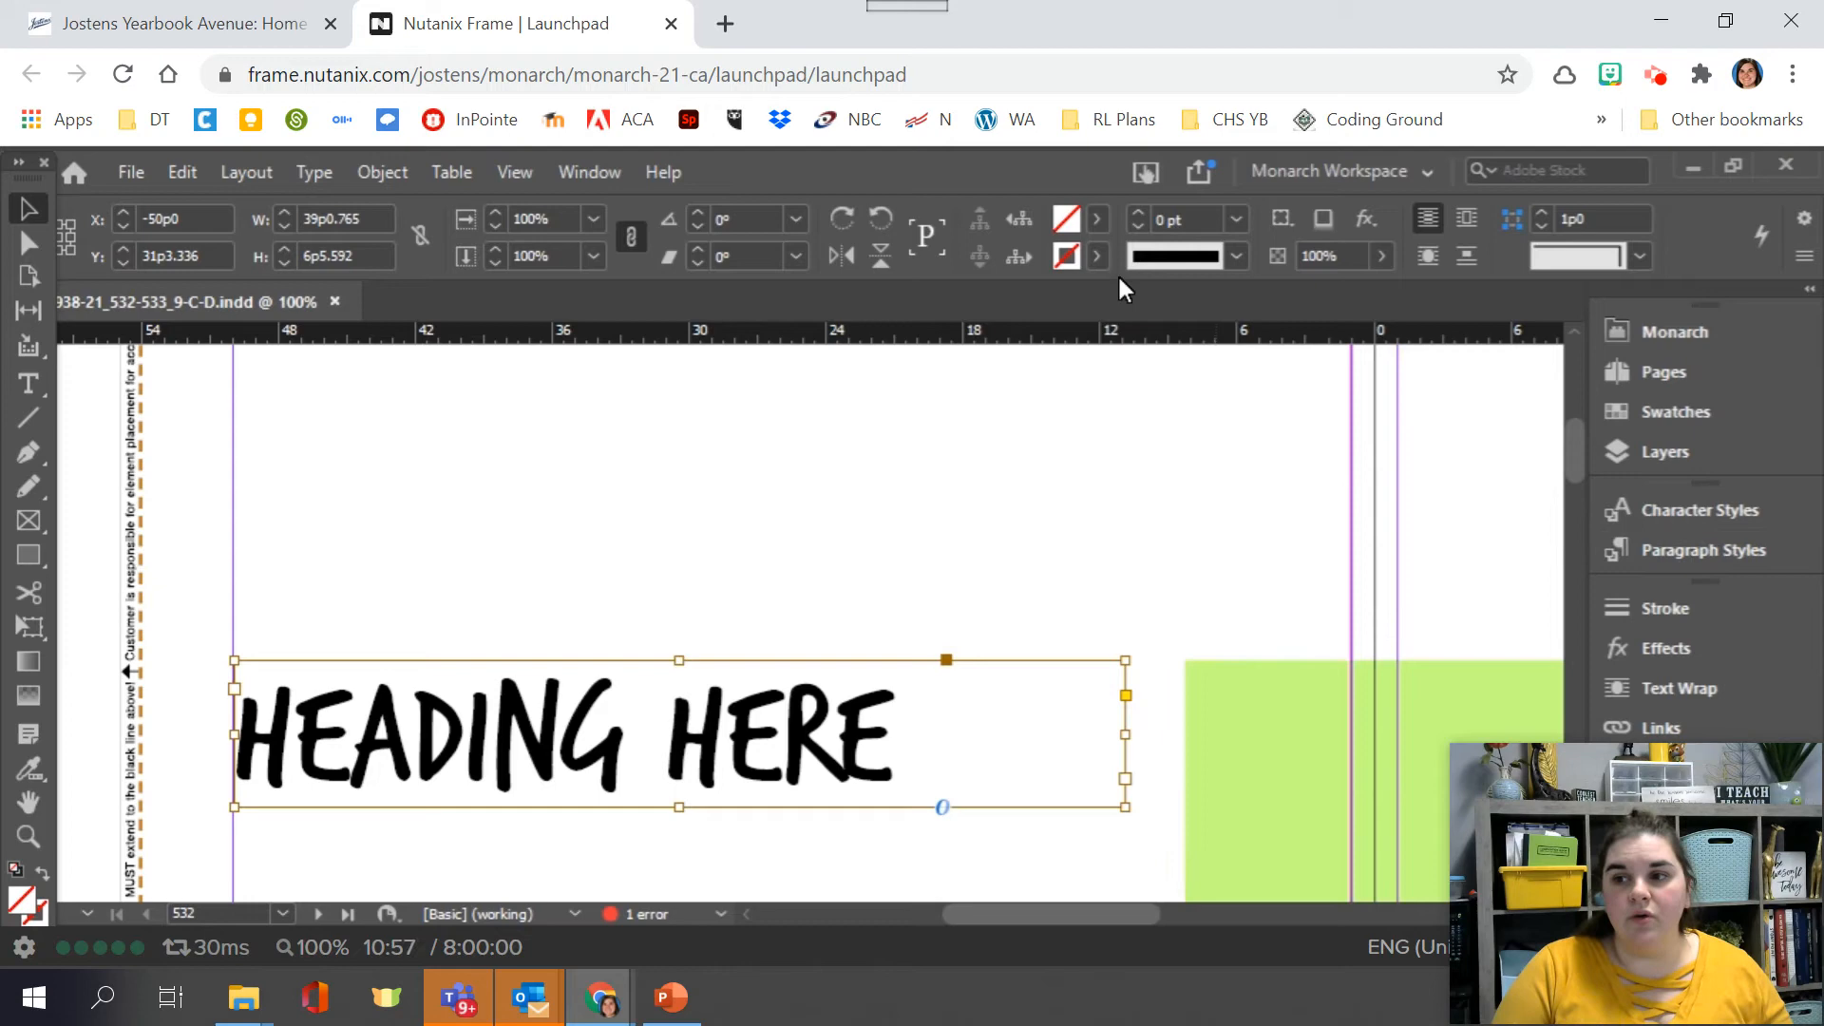
# - Fill the heading's frame, not its text, with the magenta swatch R=239 G=46 B=242
pyautogui.click(1092, 220)
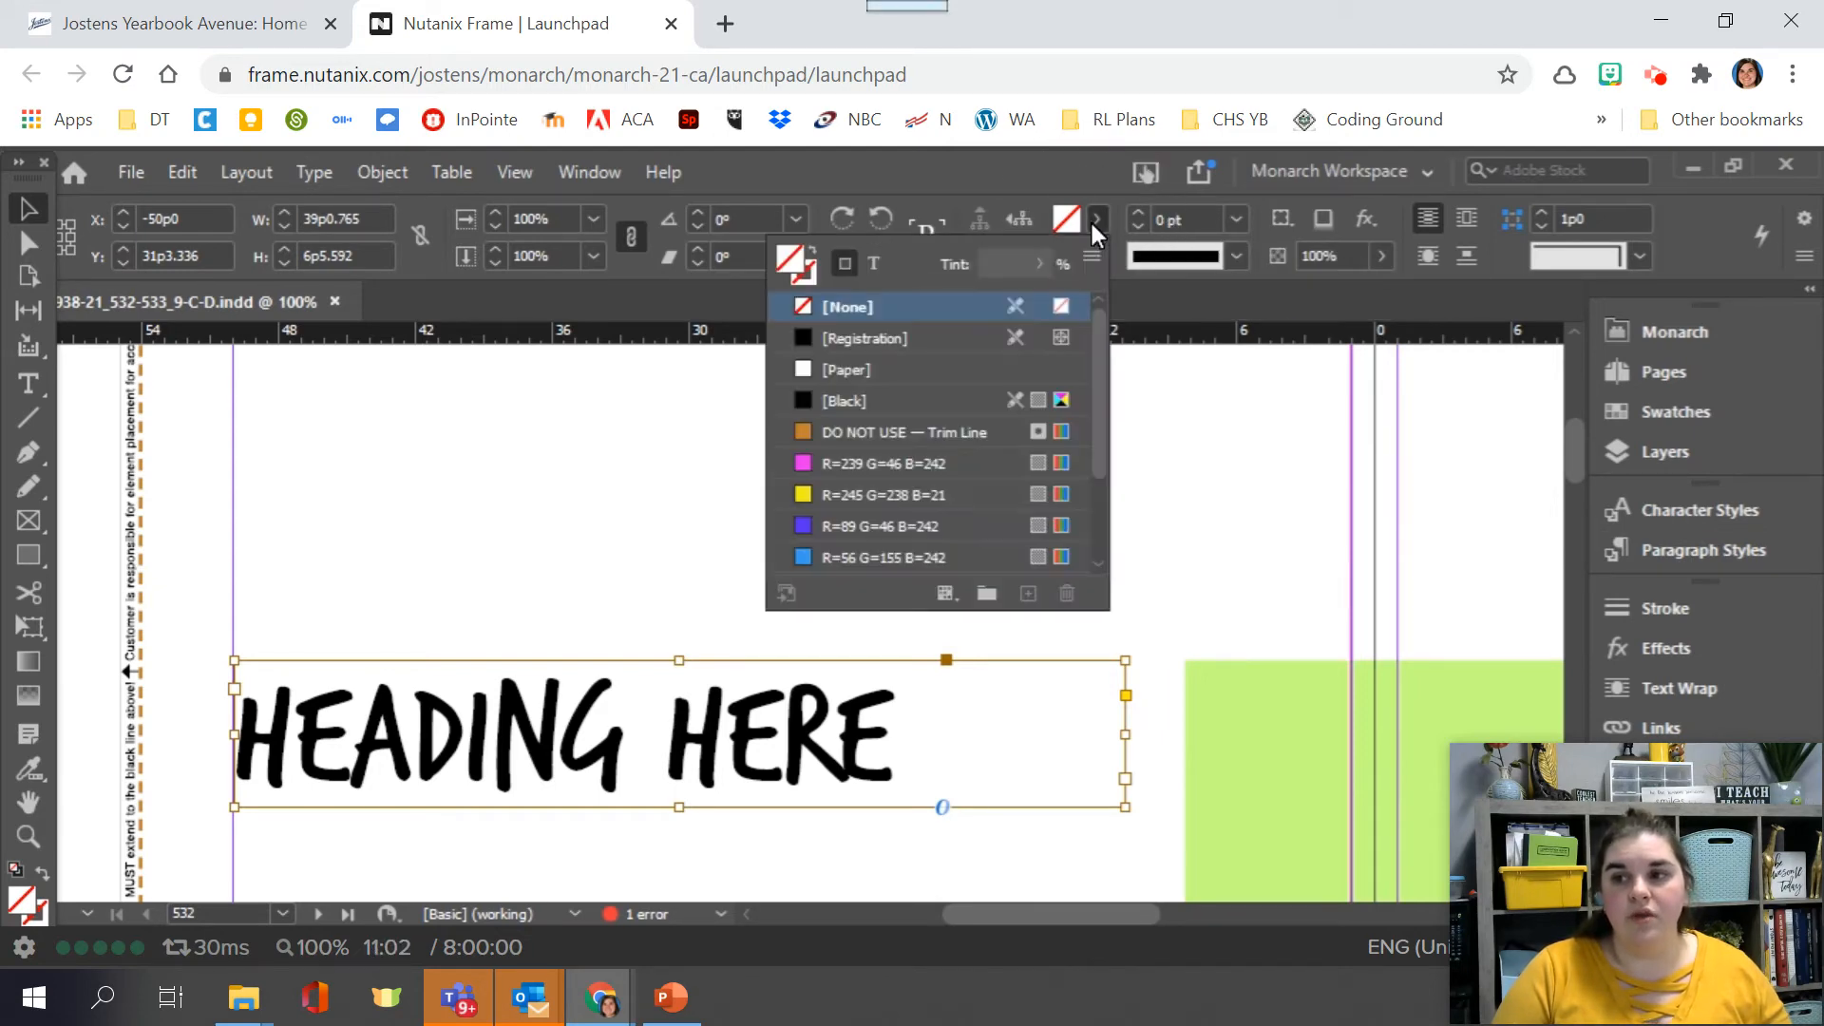
pyautogui.click(841, 269)
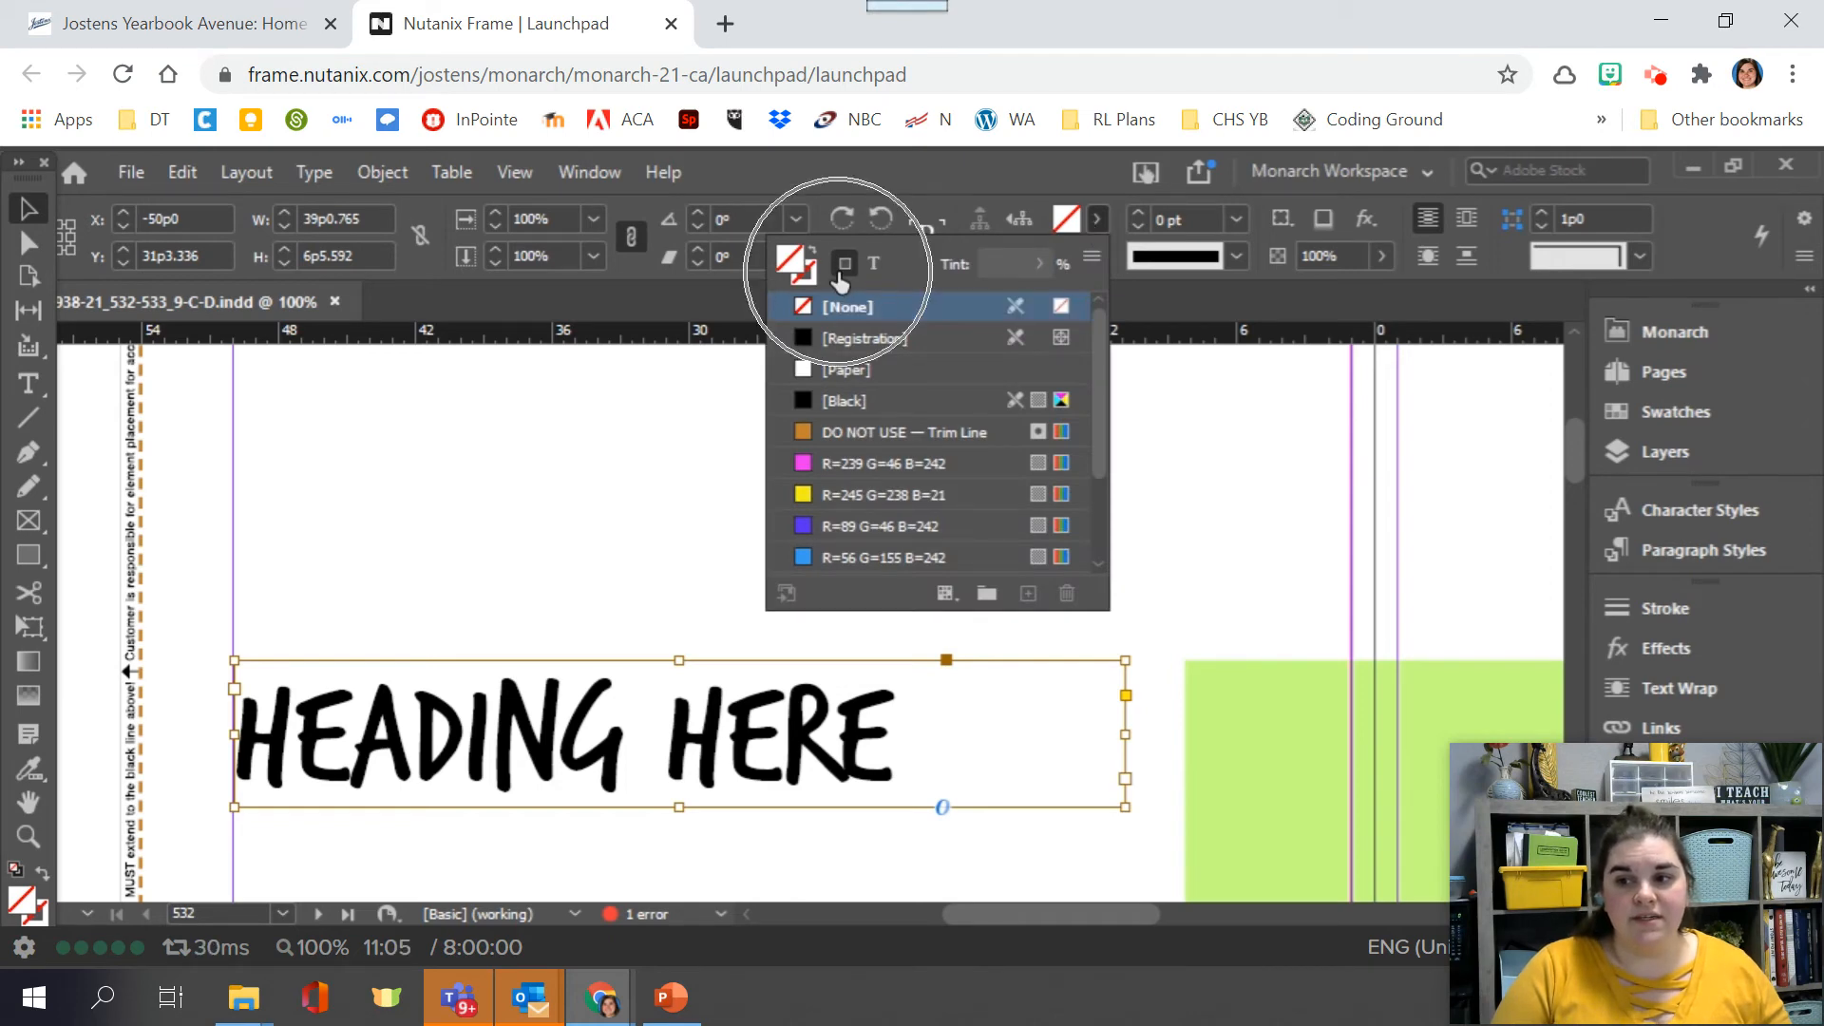
pyautogui.click(847, 462)
pyautogui.scroll(-2, 869, 390)
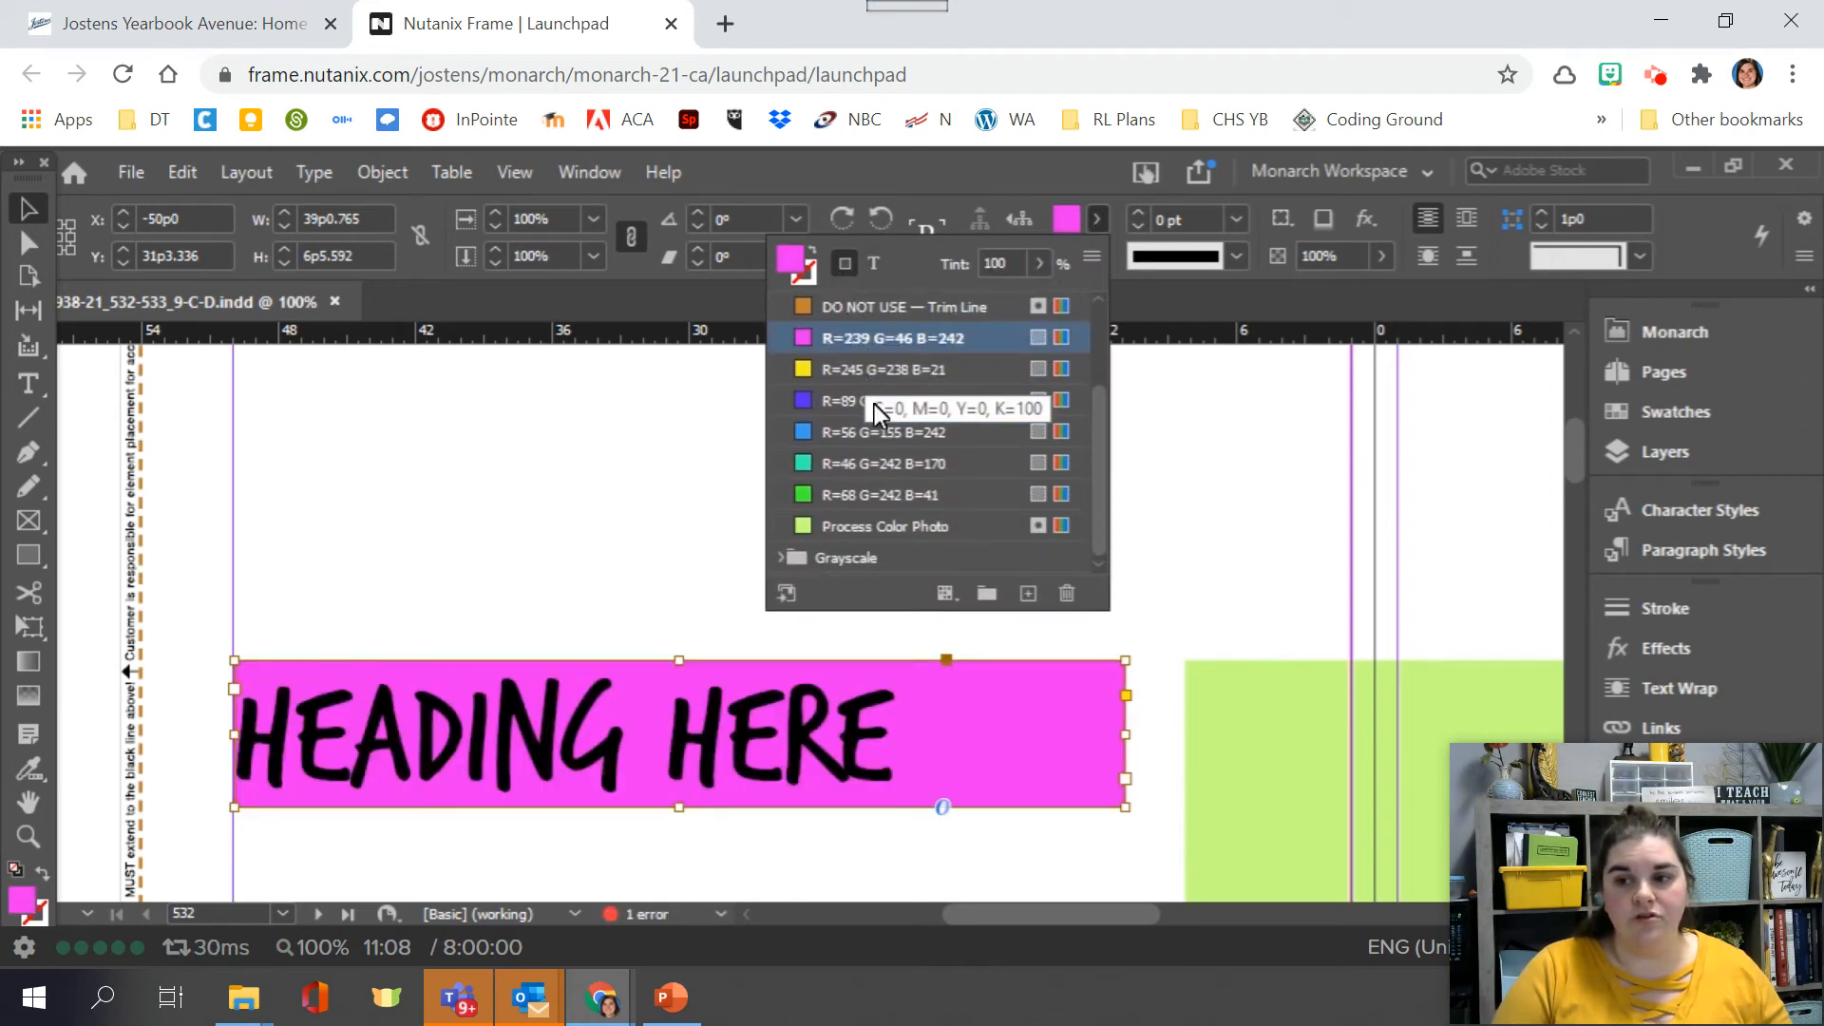
pyautogui.scroll(2, 897, 510)
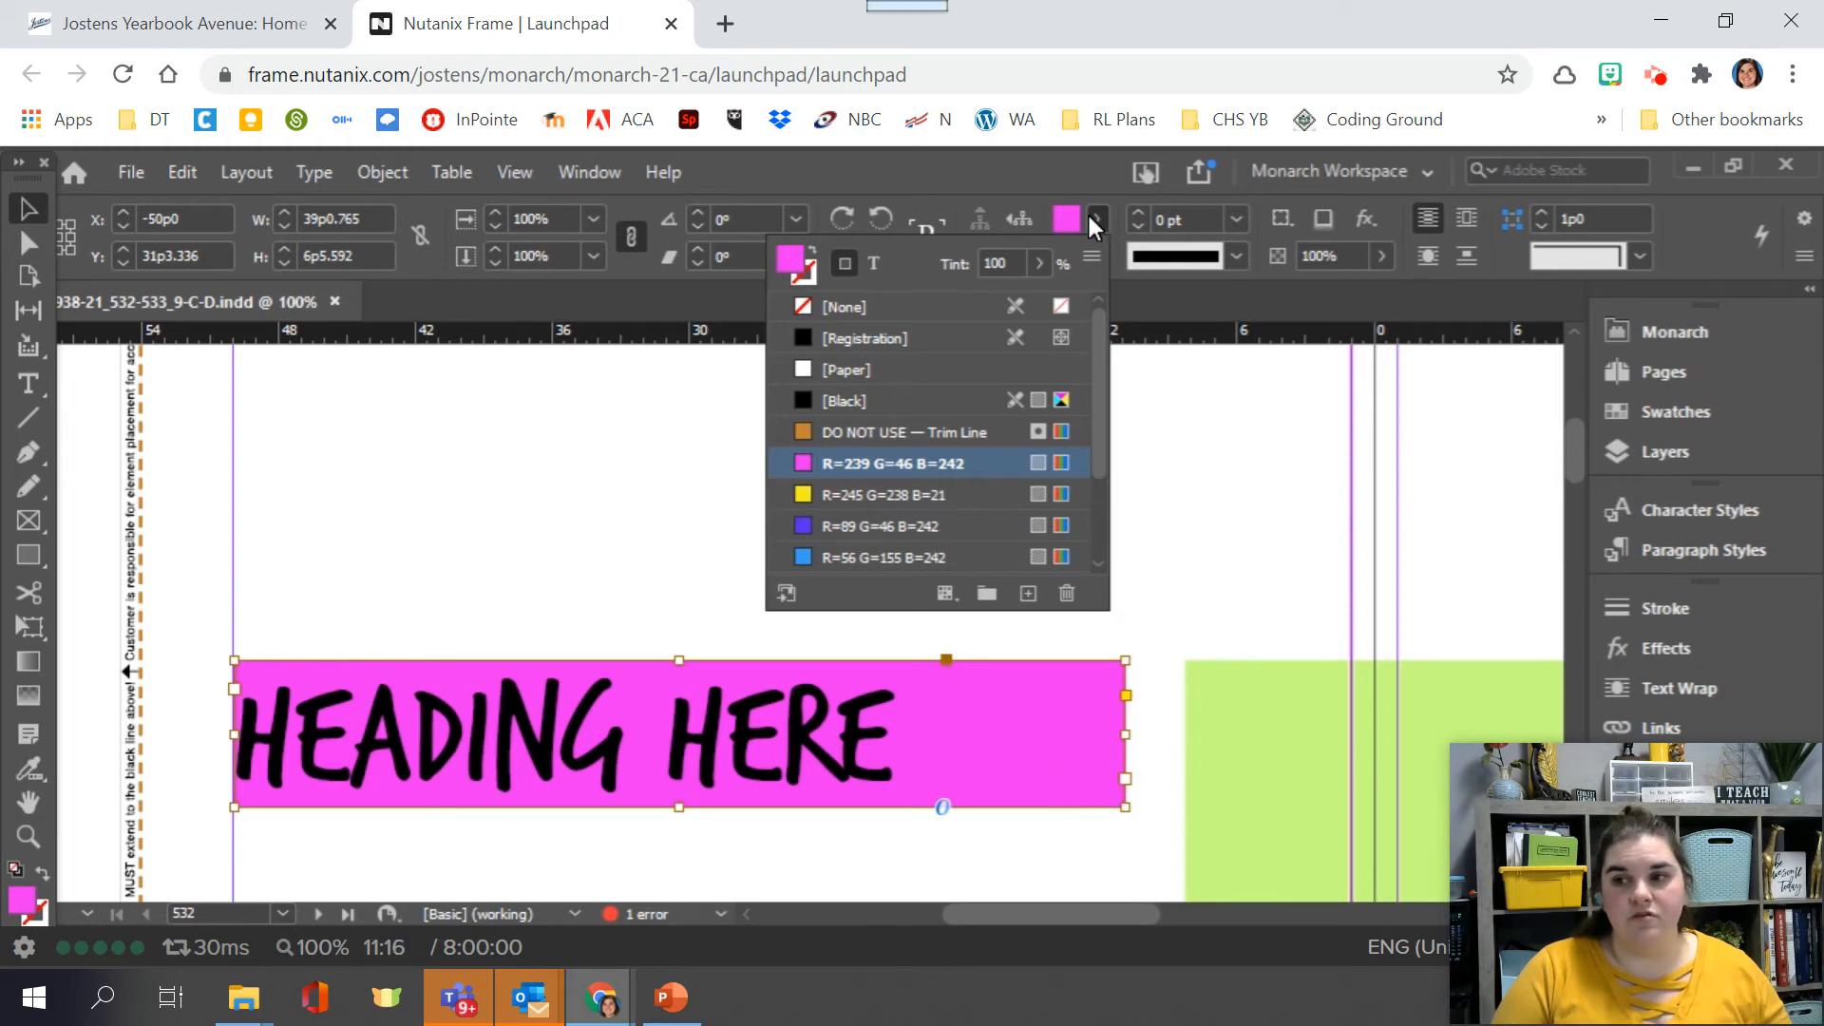
# - Give the heading's frame a yellow stroke using the swatch R=245 G=238 B=21
pyautogui.click(807, 278)
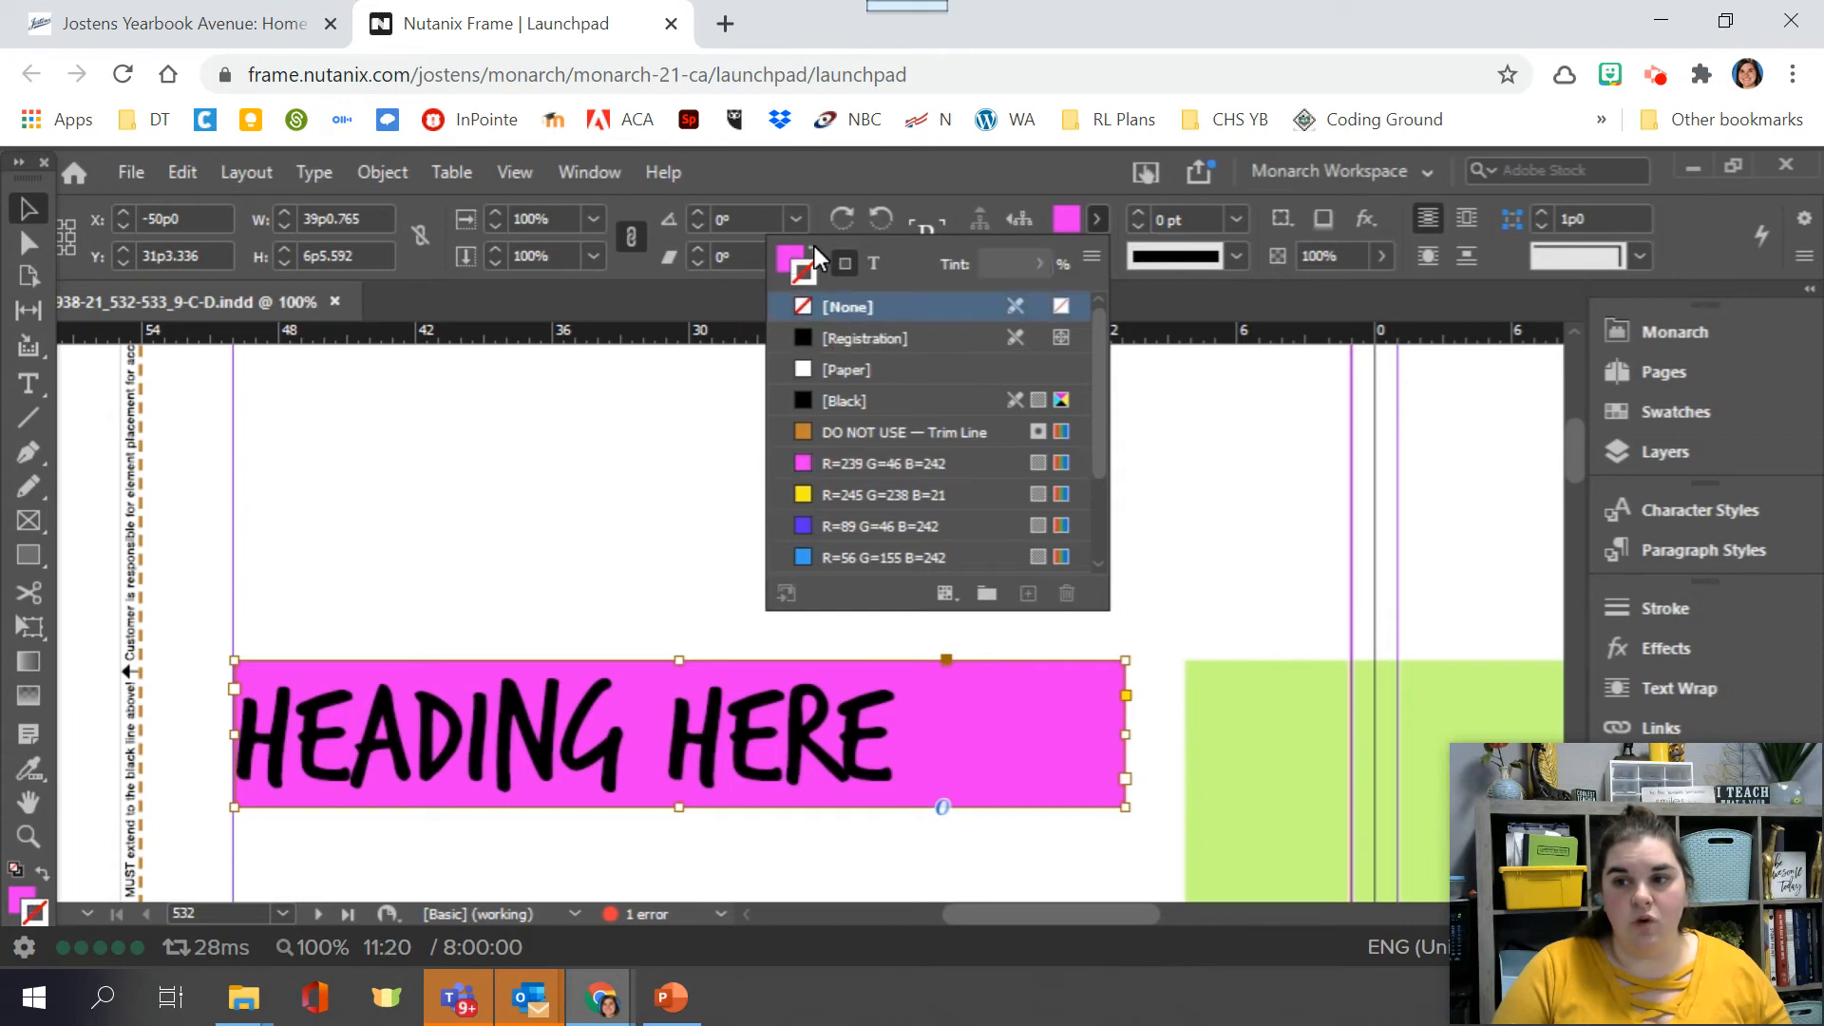
pyautogui.click(846, 493)
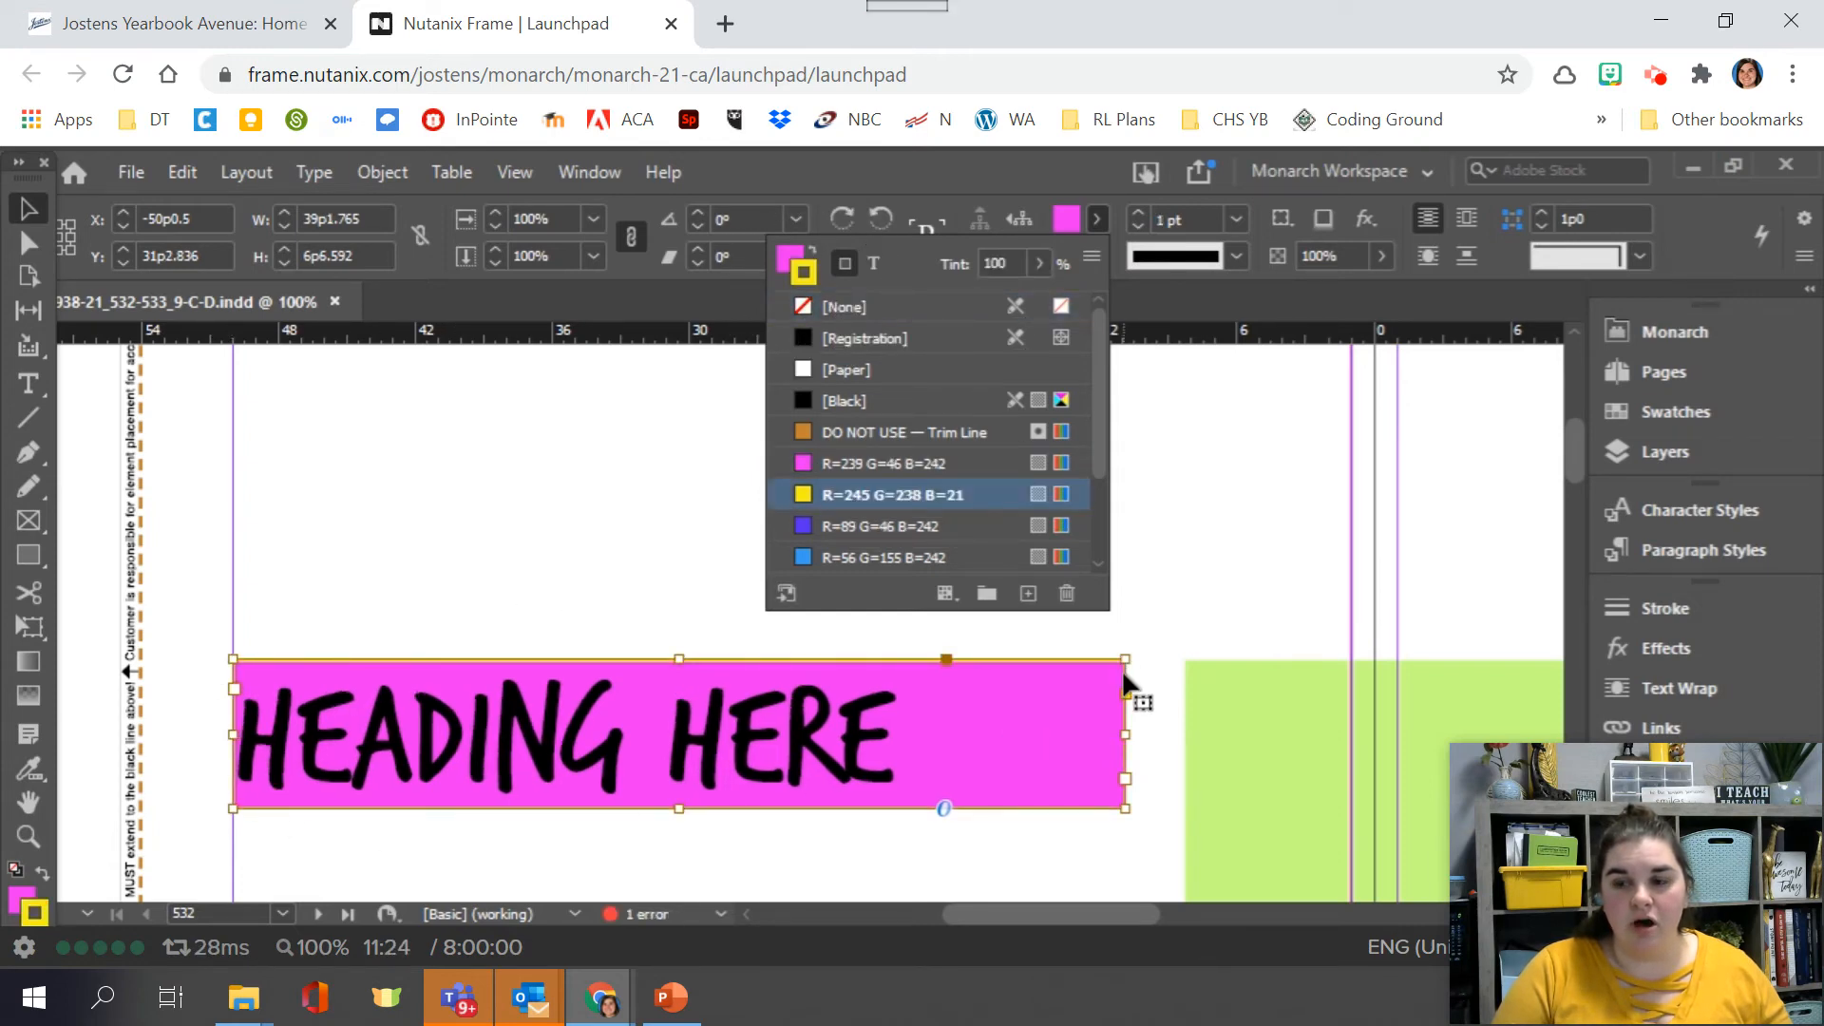
pyautogui.click(1099, 221)
pyautogui.click(1097, 254)
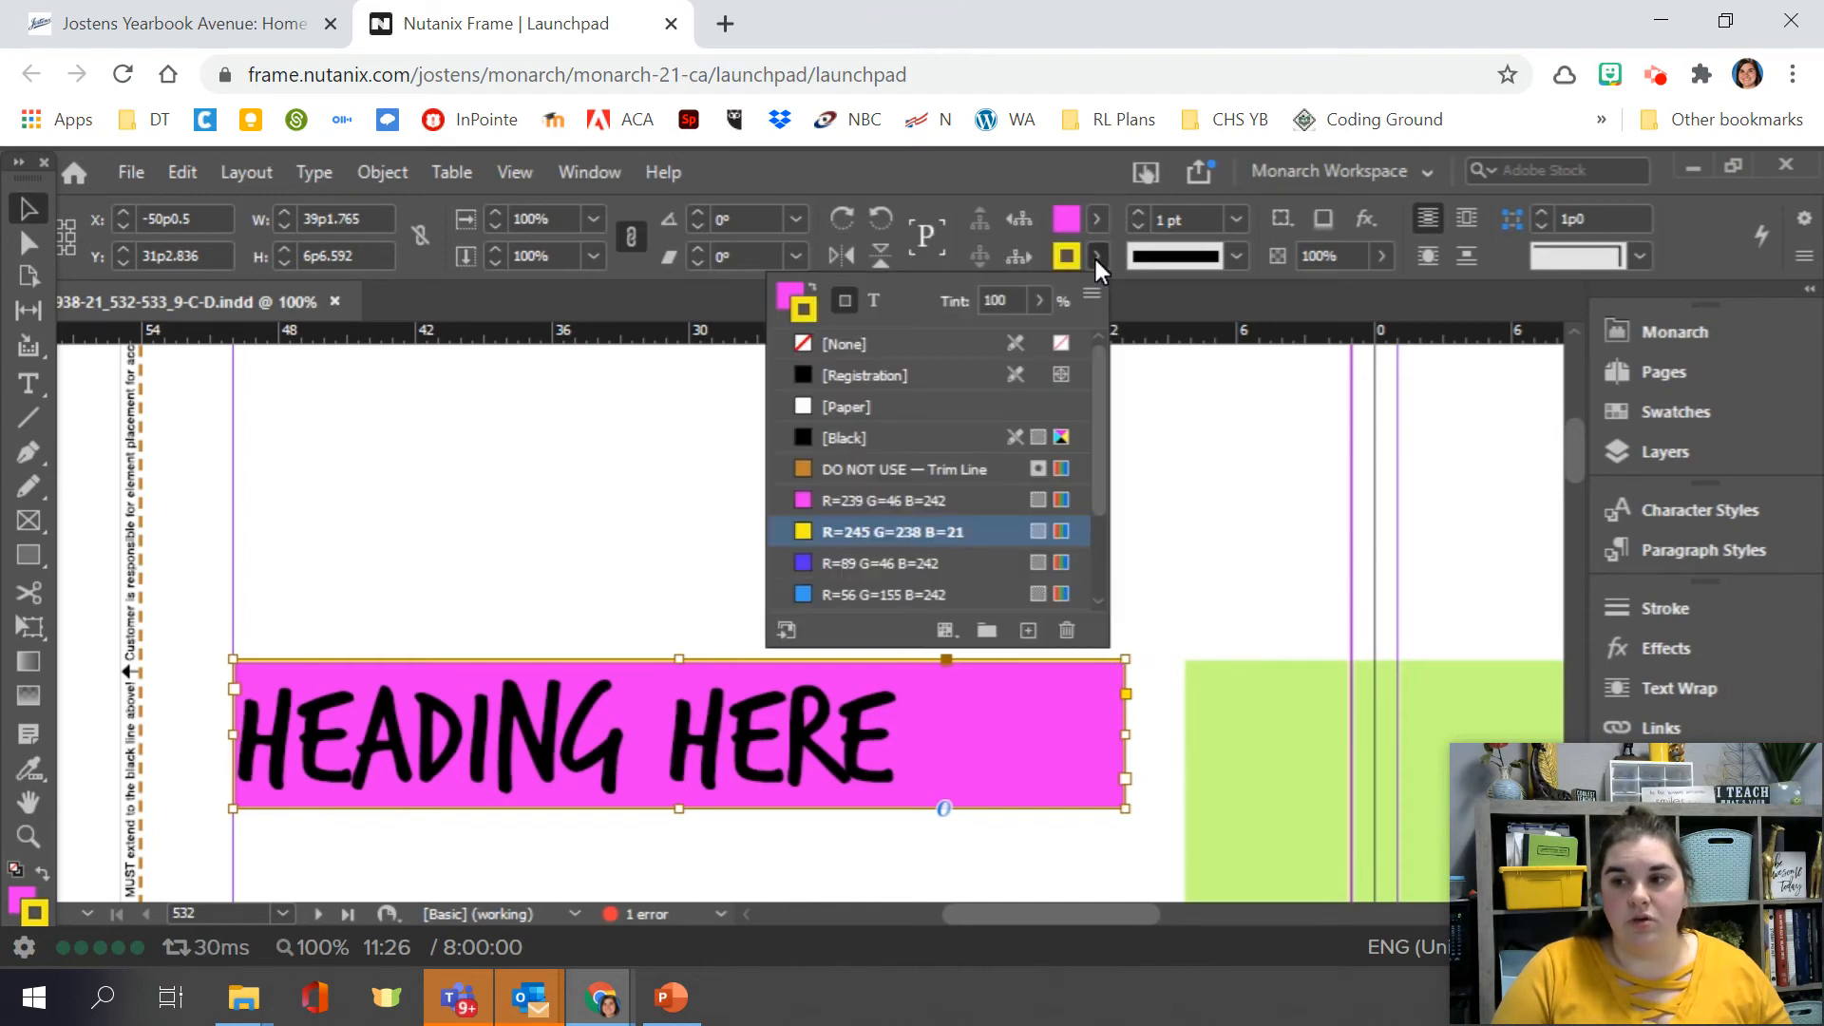
pyautogui.click(1095, 257)
pyautogui.click(1096, 259)
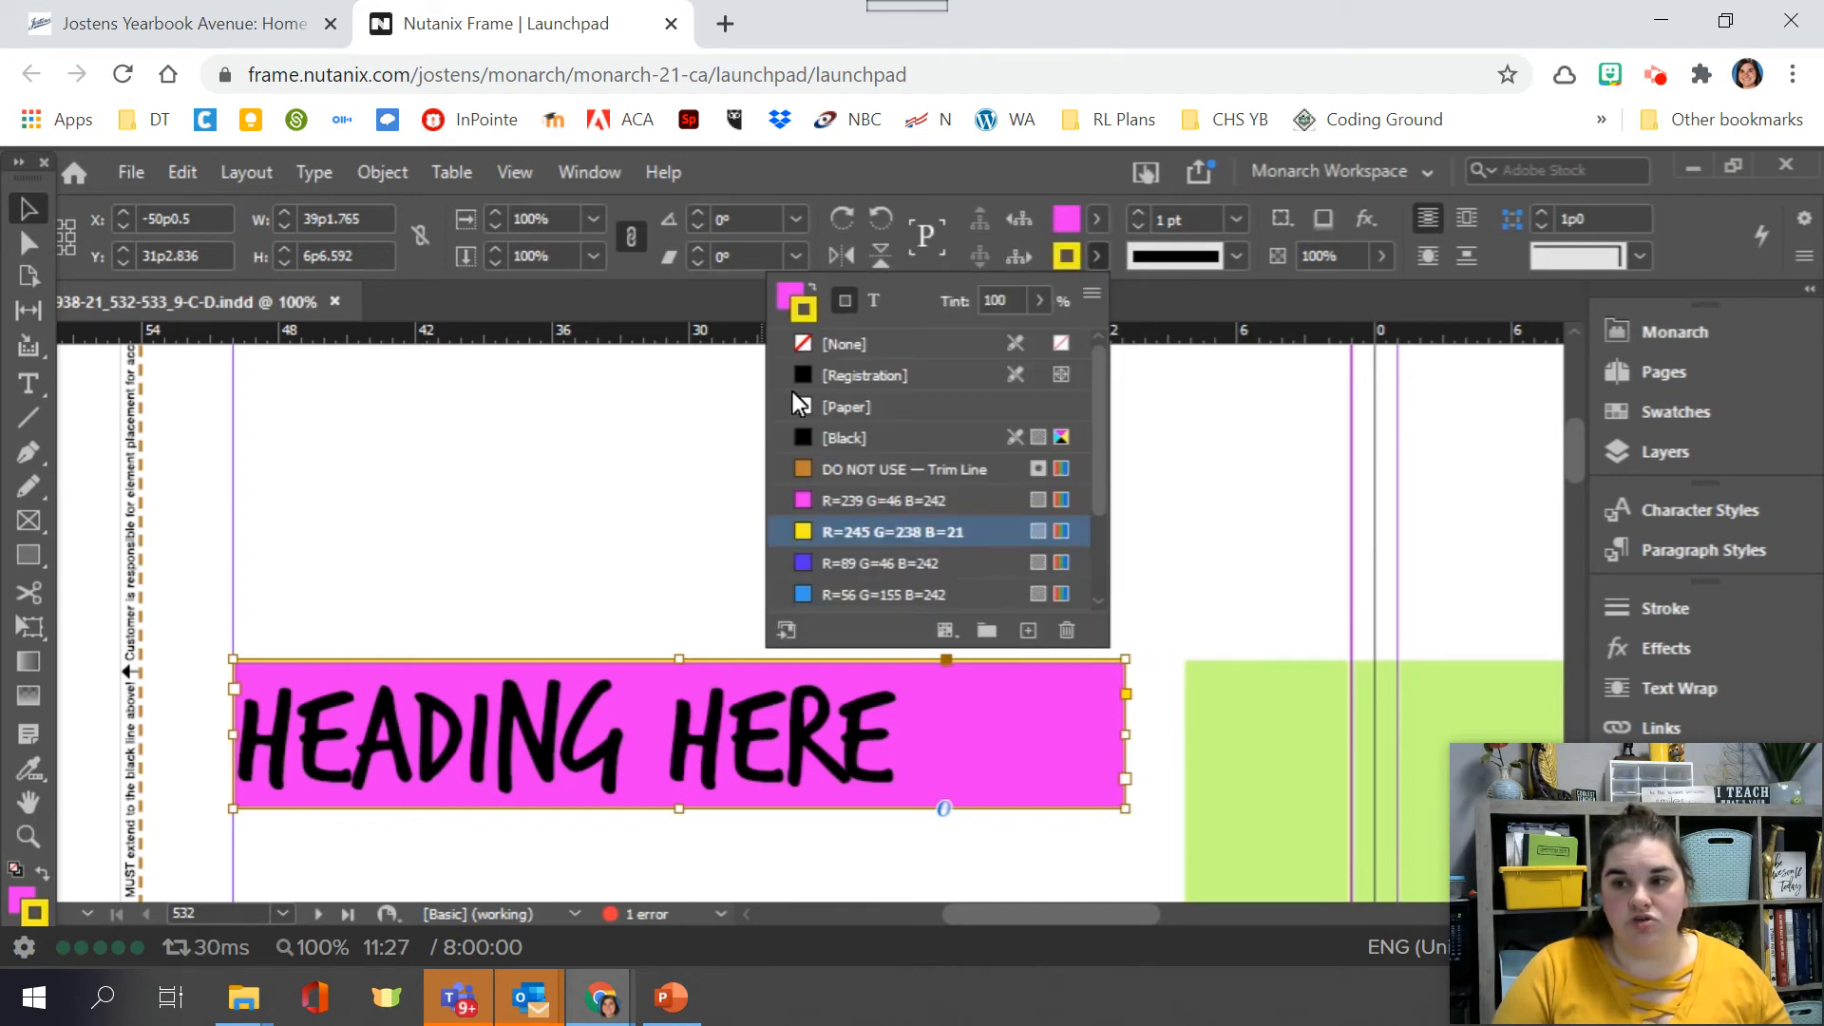
pyautogui.click(778, 304)
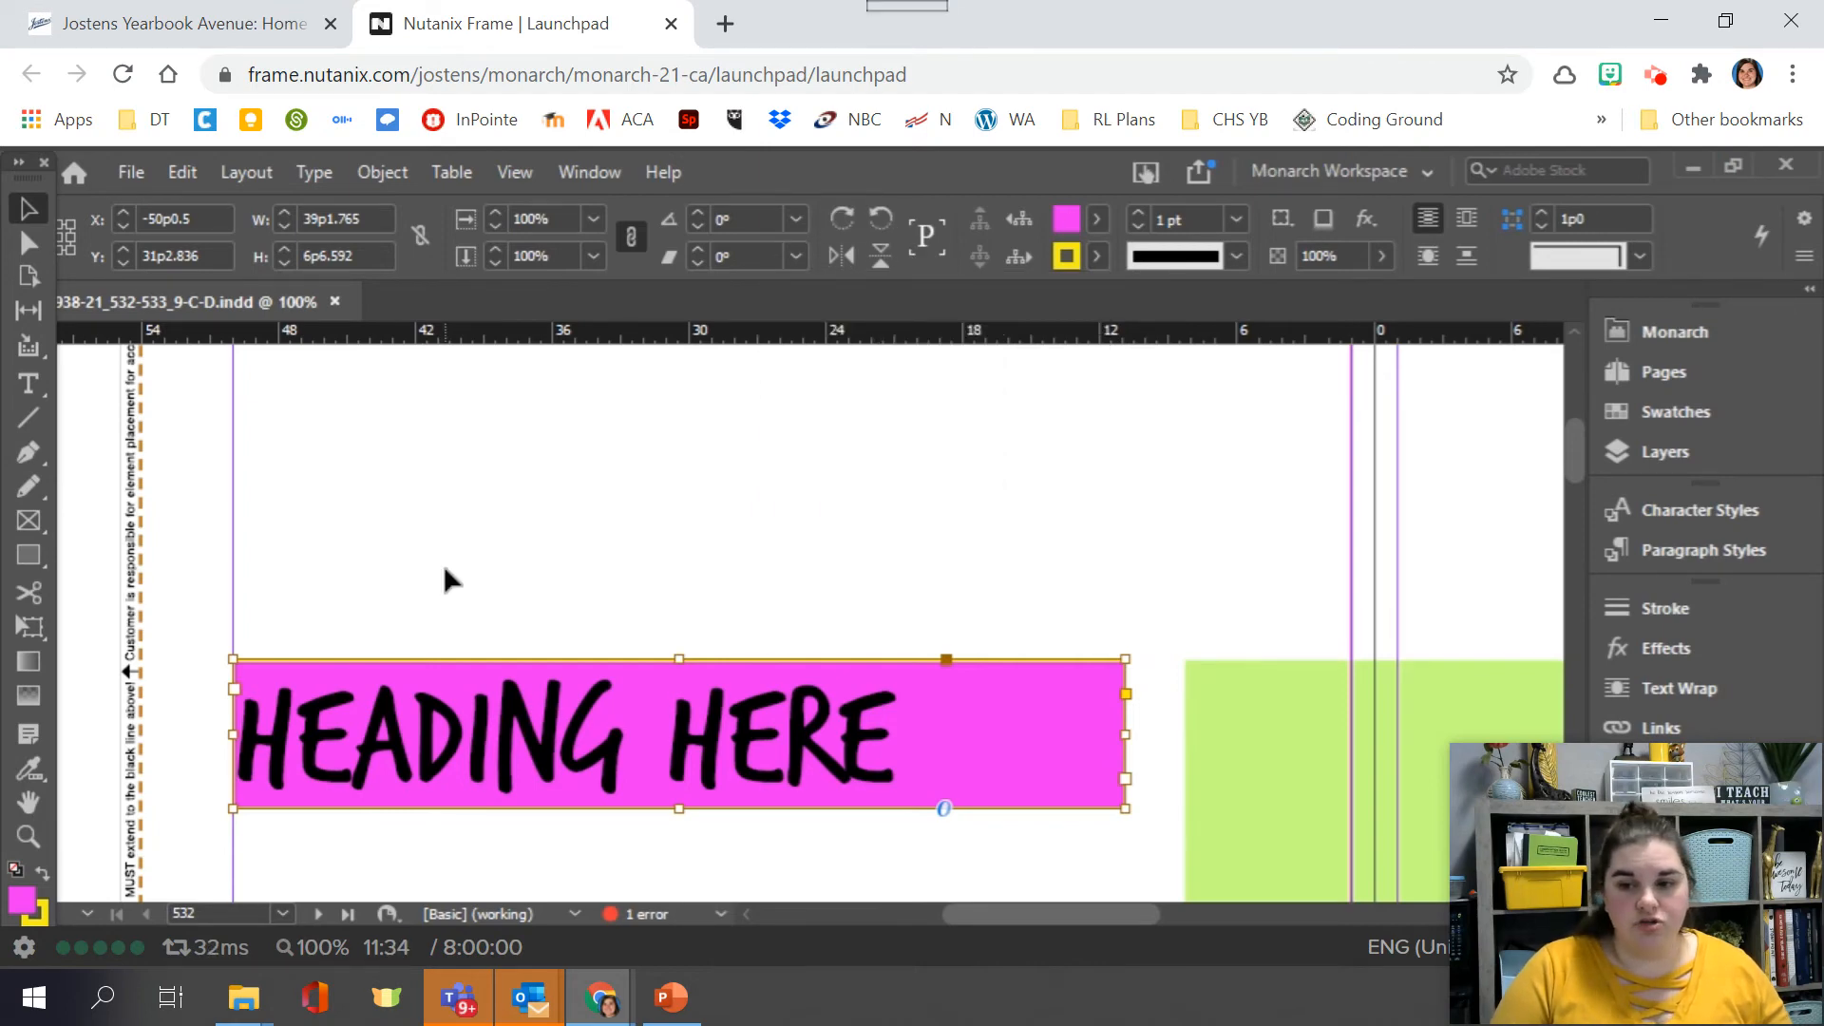
# - Undo the fill and stroke colours applied to the heading's frame
pyautogui.hotkey('ctrl', 'z')
pyautogui.hotkey('ctrl', 'z')
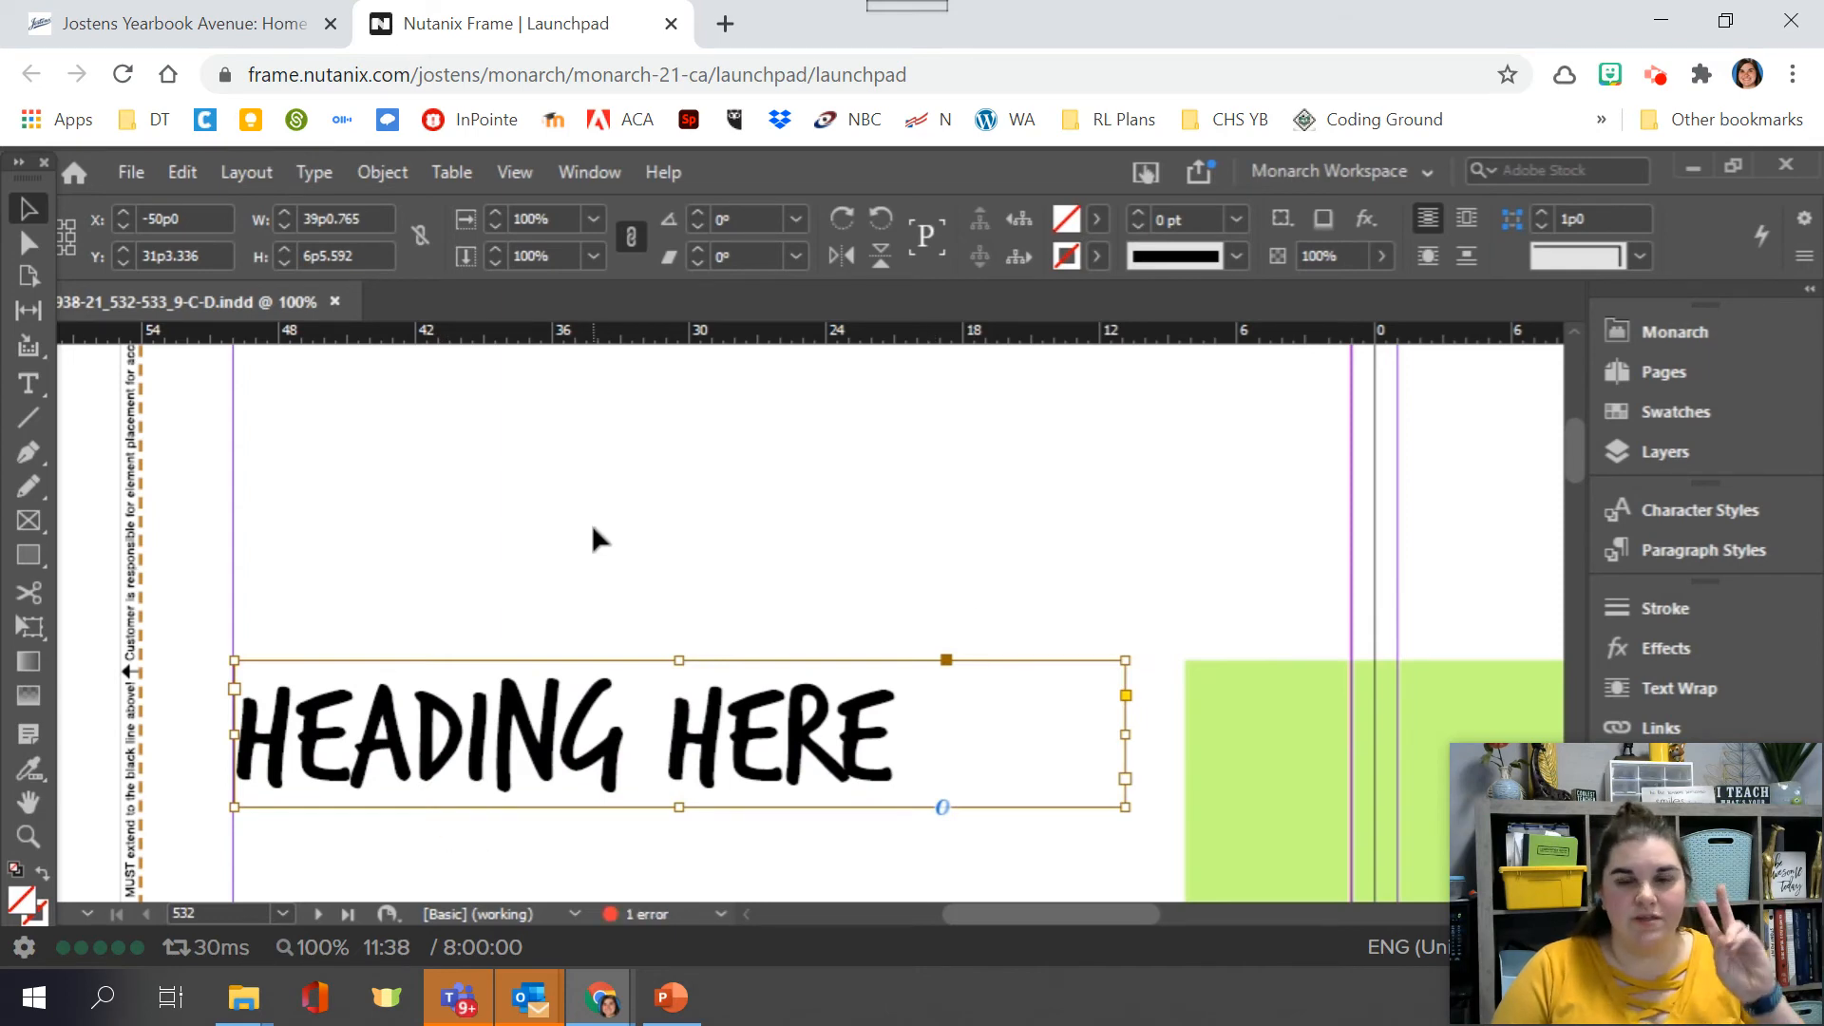
# - Set the fill of the heading text itself to the magenta swatch R=239 G=46 B=242
pyautogui.click(1095, 218)
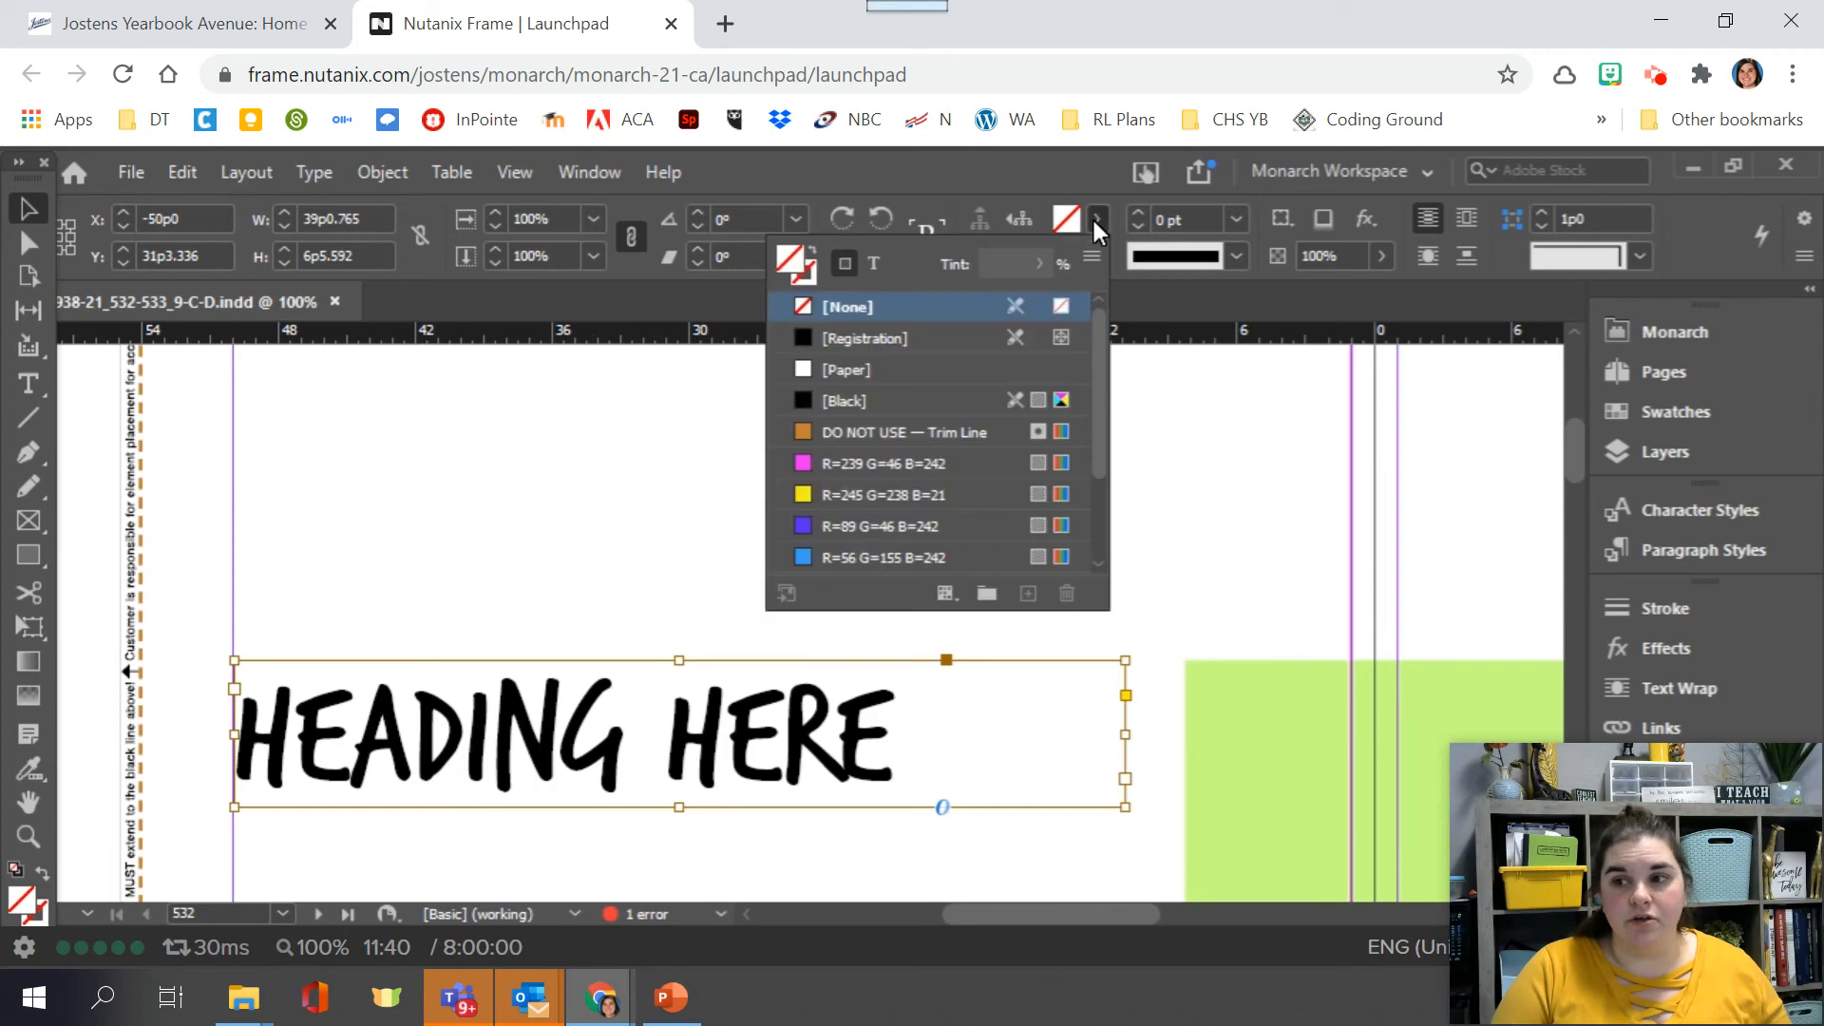
pyautogui.click(872, 271)
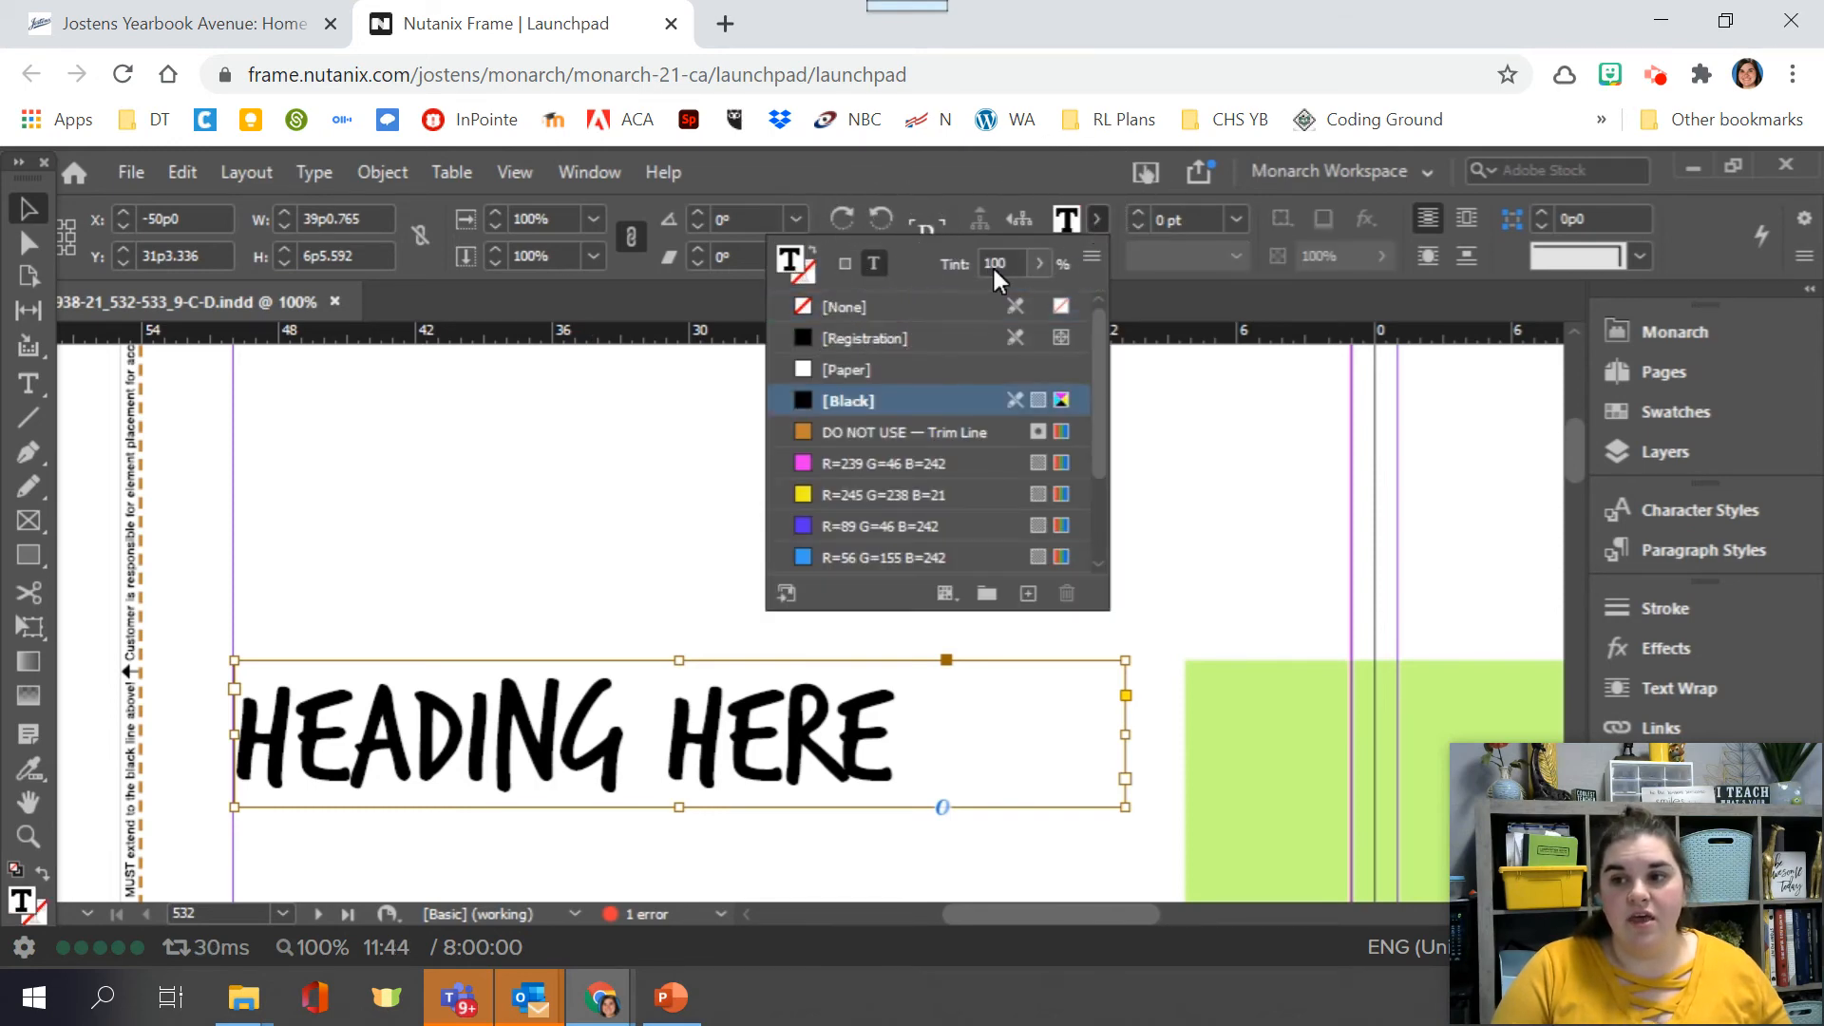
pyautogui.click(885, 466)
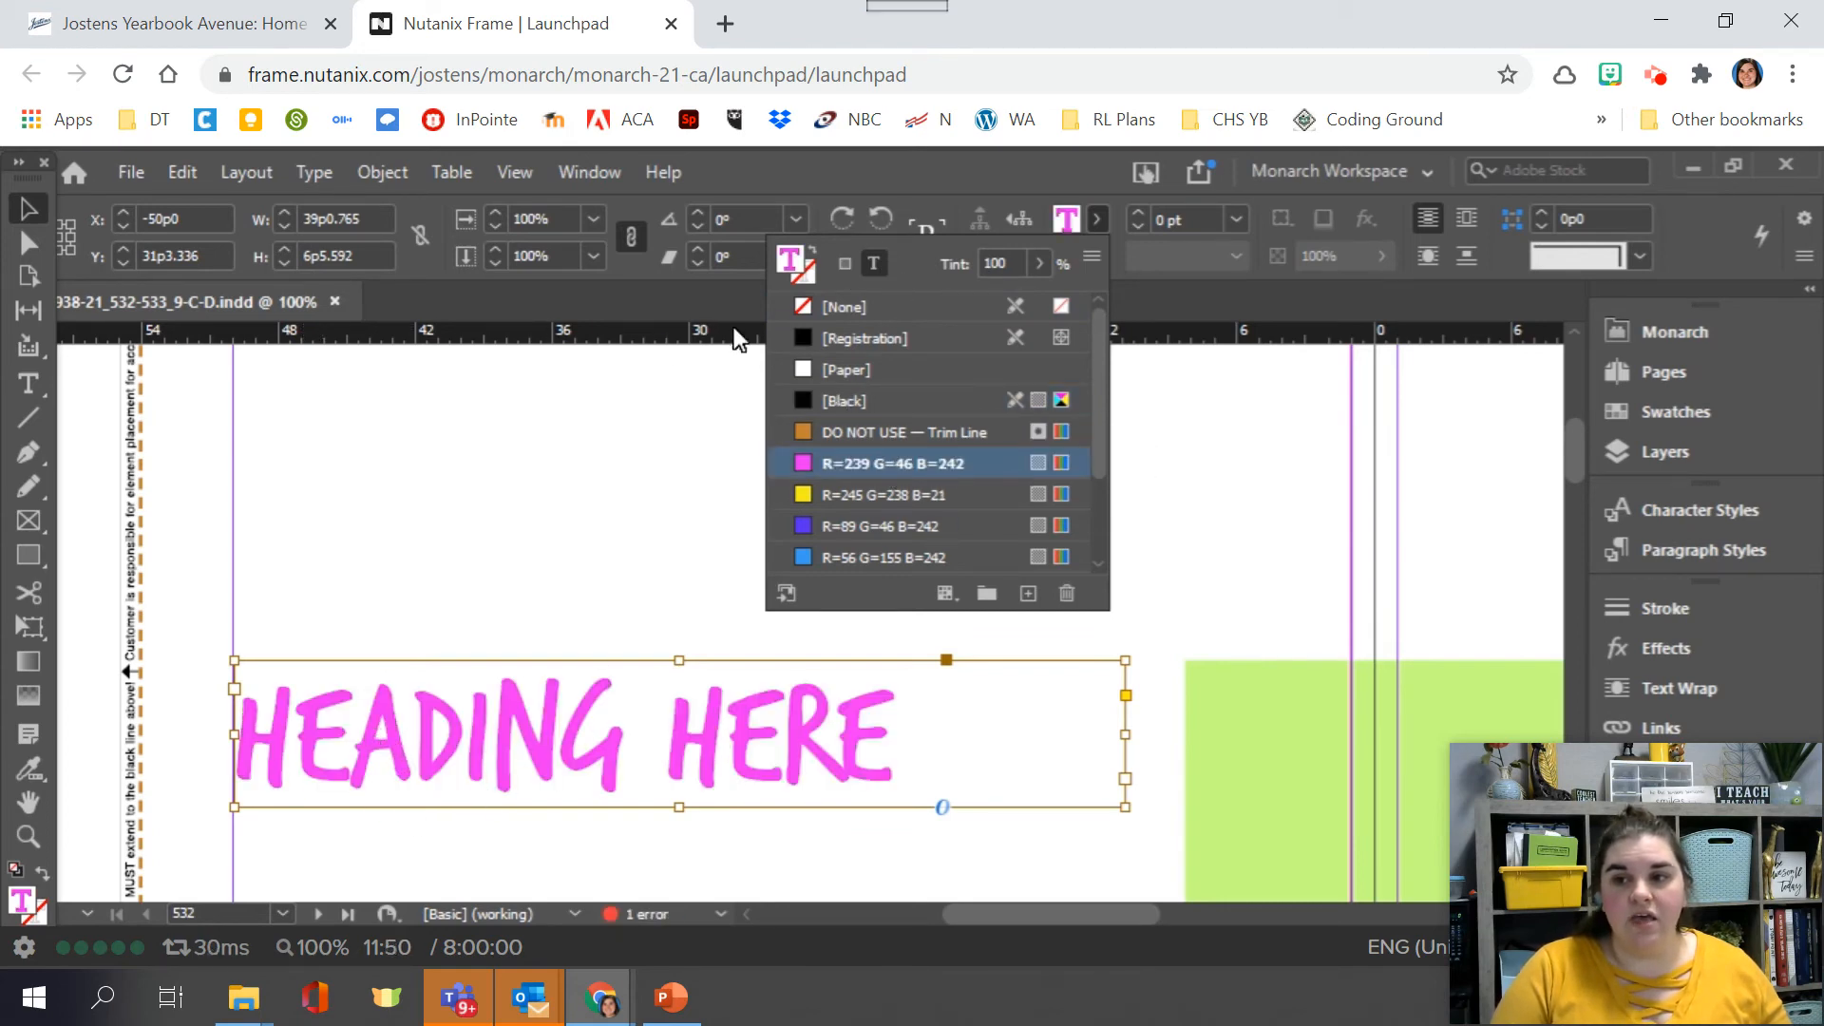
# - Outline the heading text with a 2 pt stroke in the purple swatch R=89 G=46 B=242
pyautogui.click(817, 277)
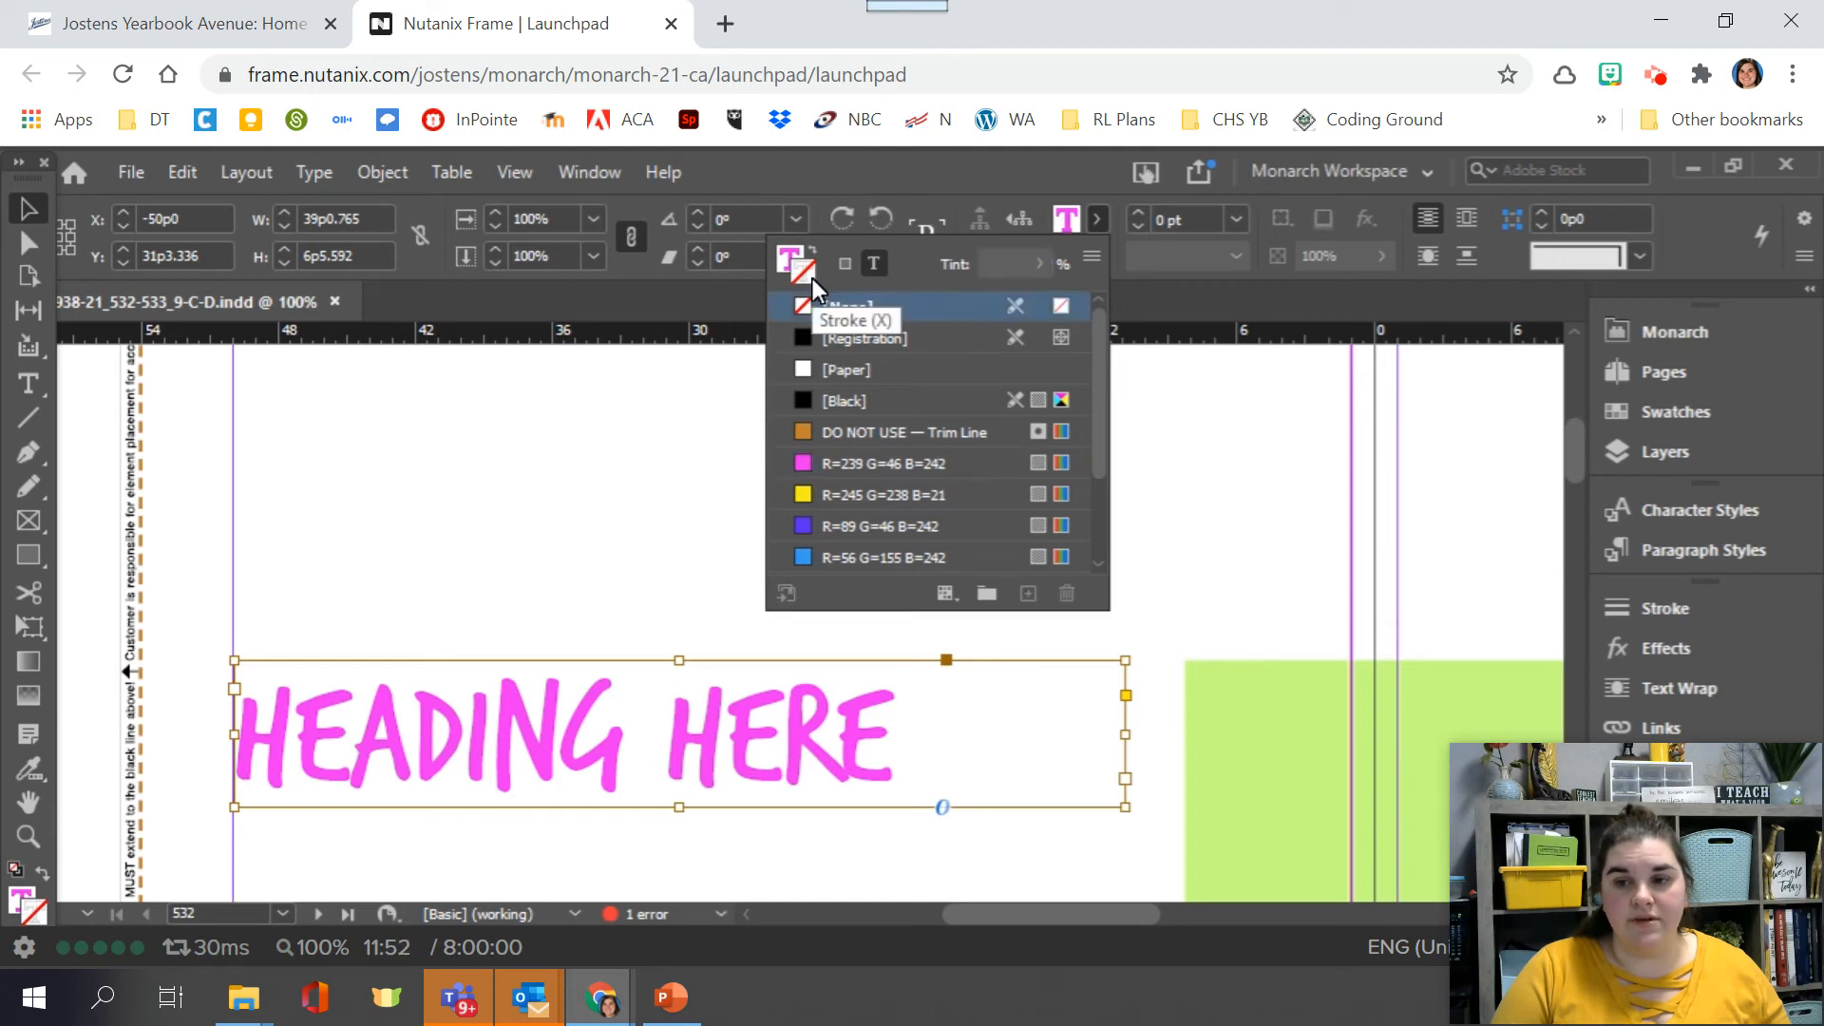
pyautogui.click(851, 498)
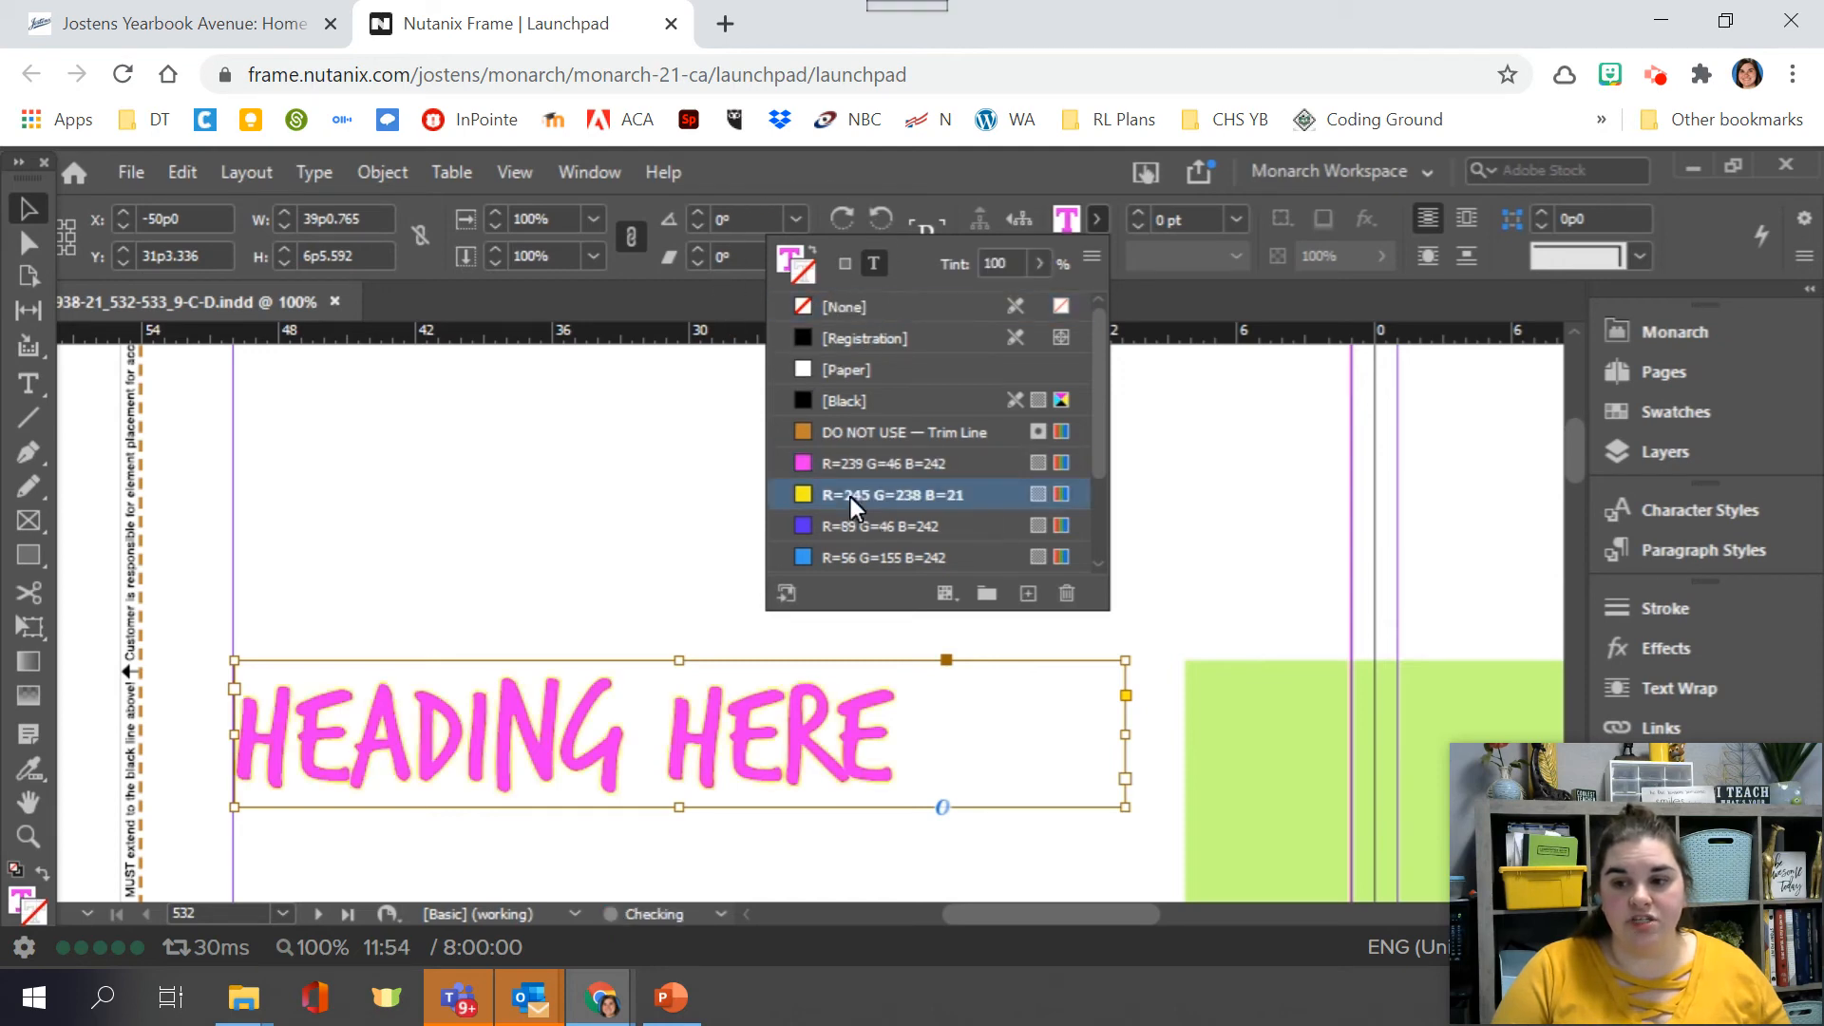
pyautogui.click(845, 528)
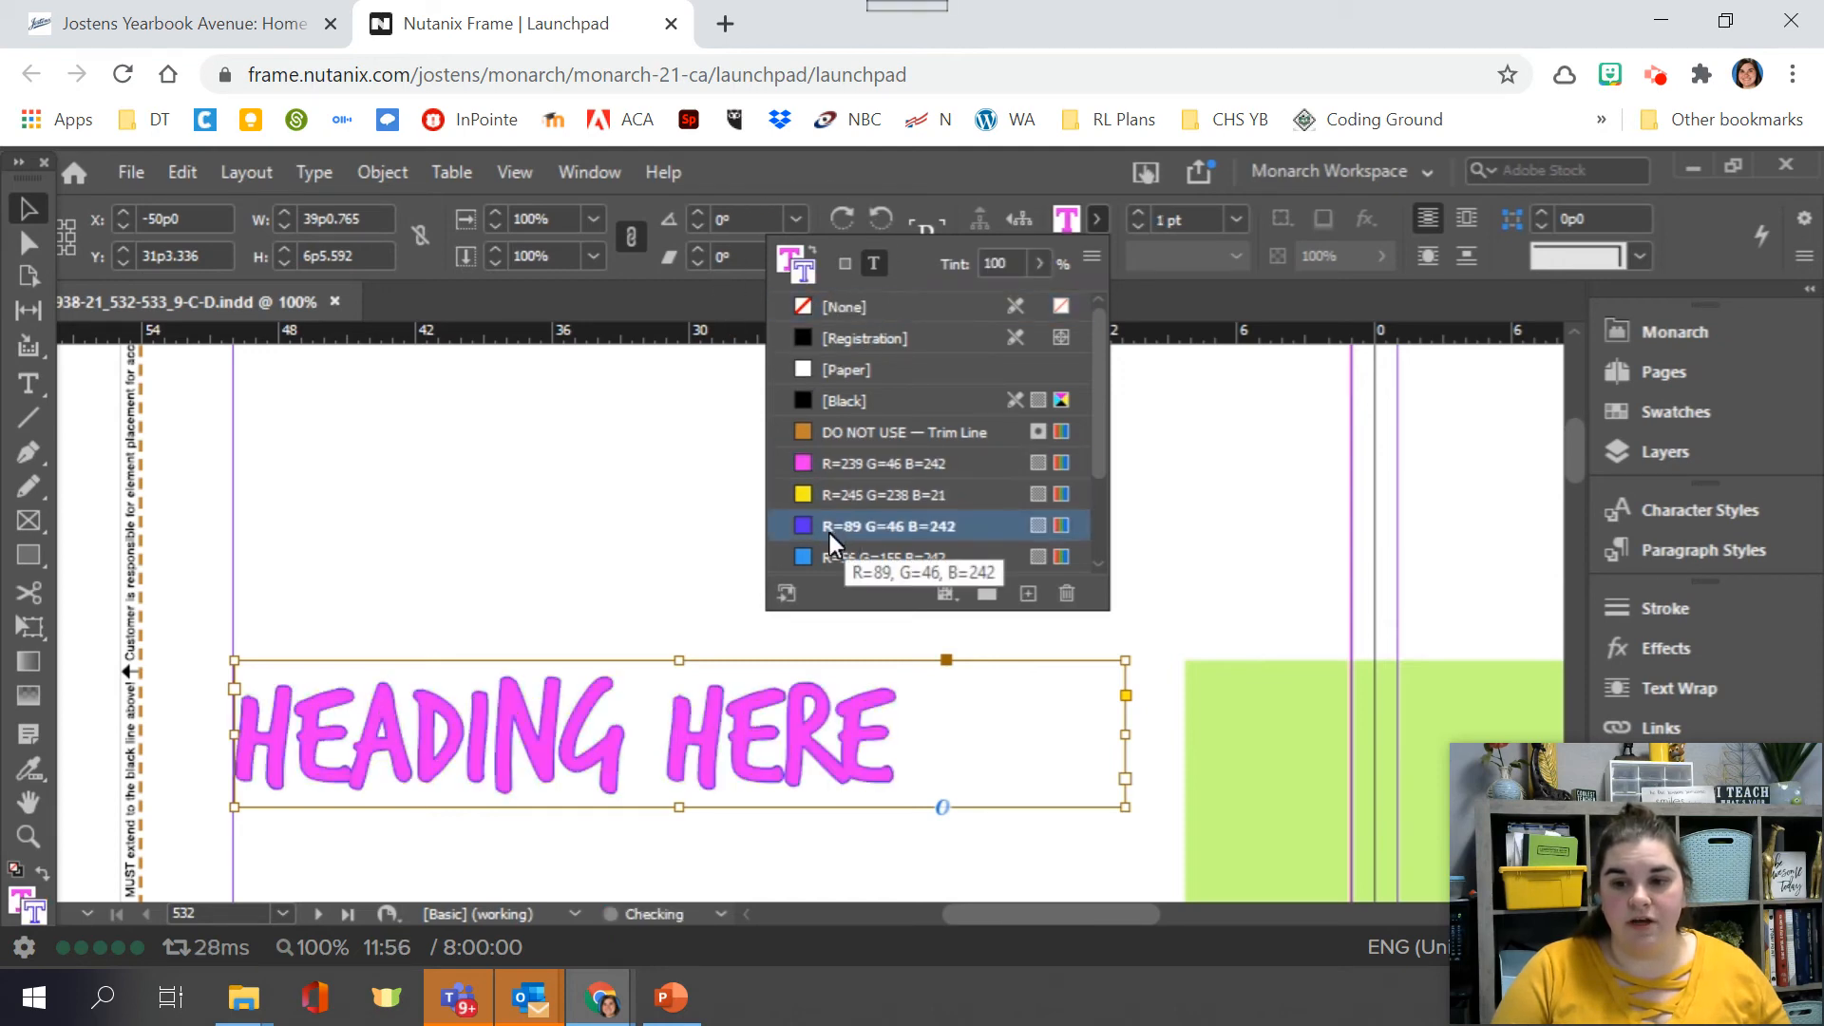
pyautogui.click(1094, 218)
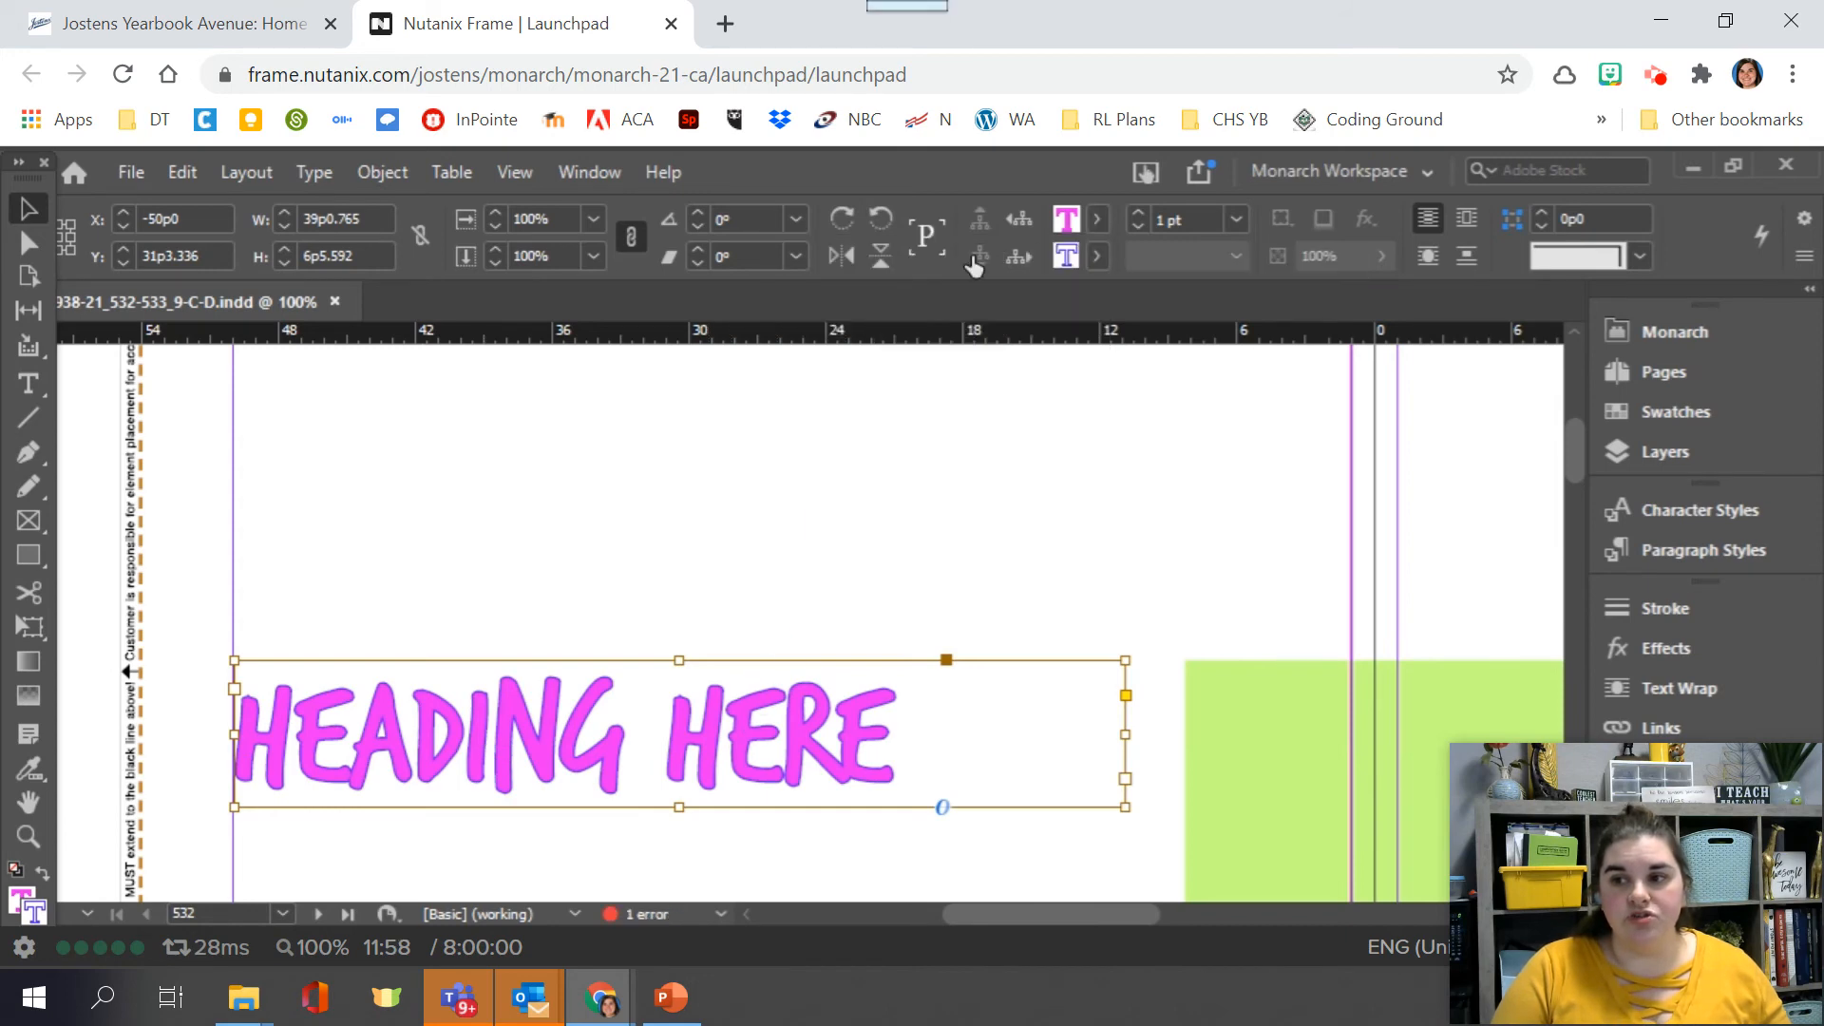
pyautogui.click(1136, 211)
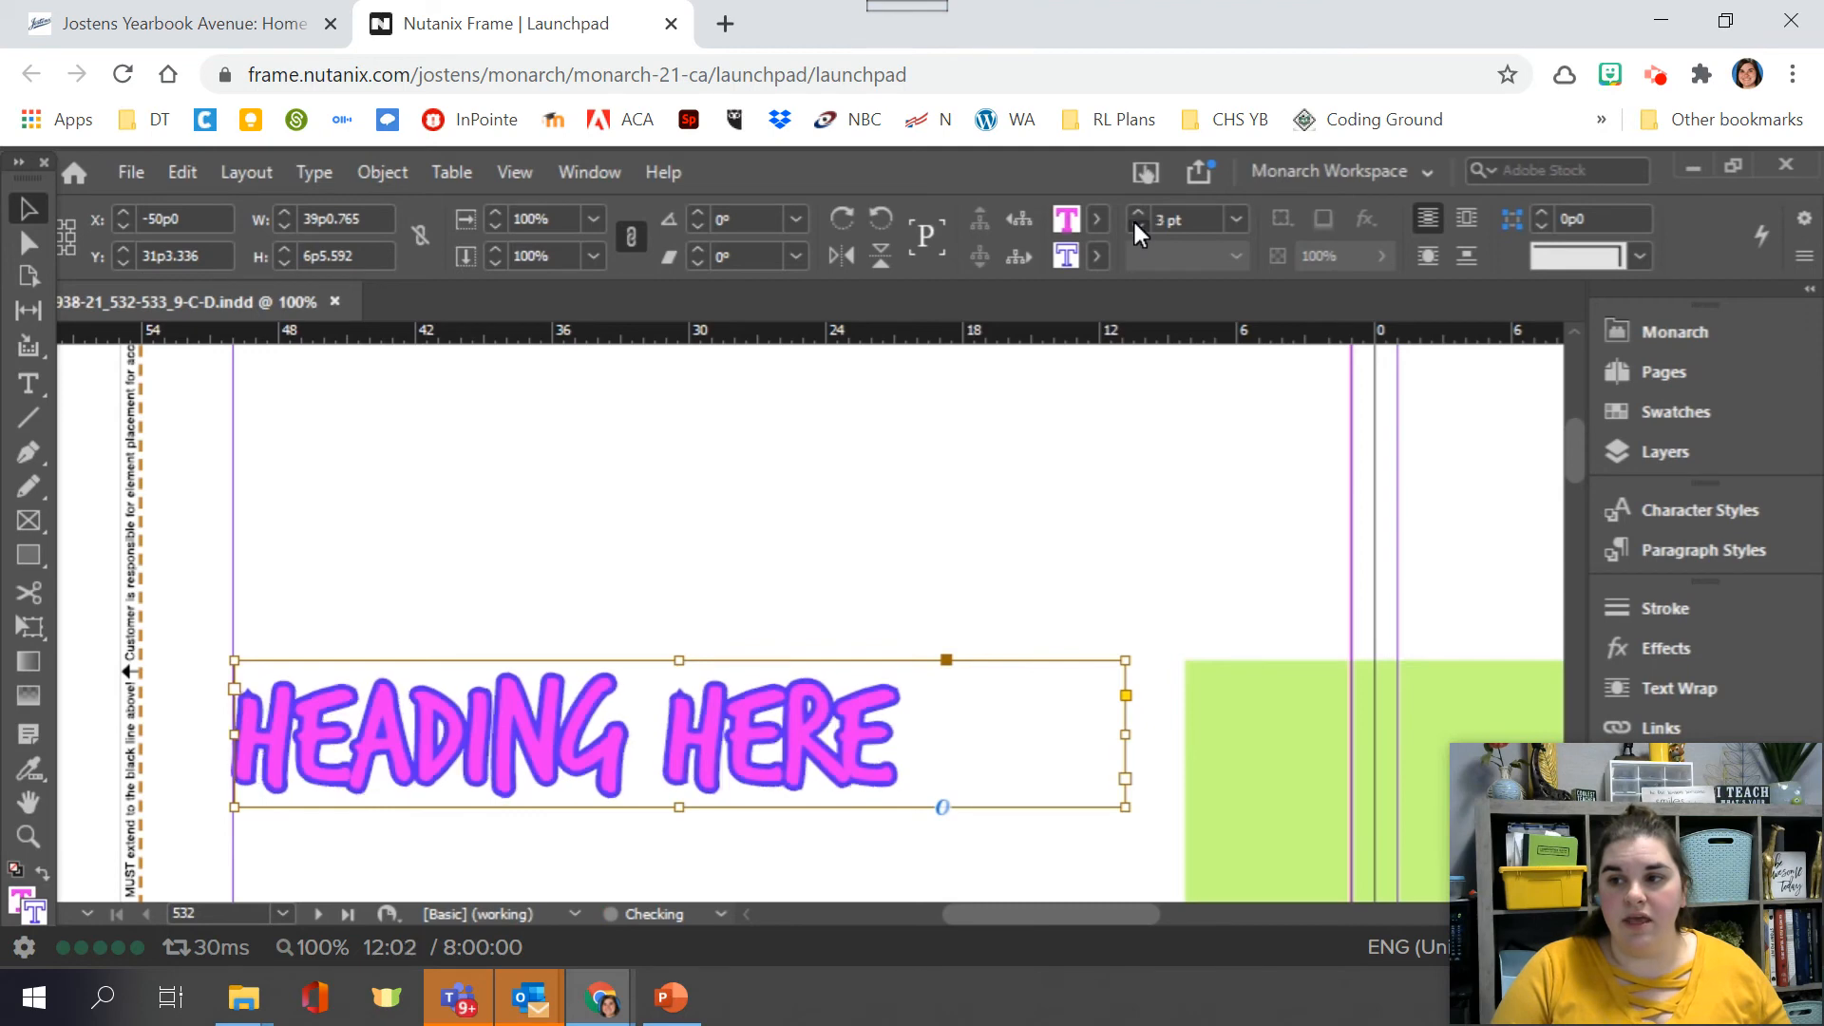
pyautogui.click(1238, 220)
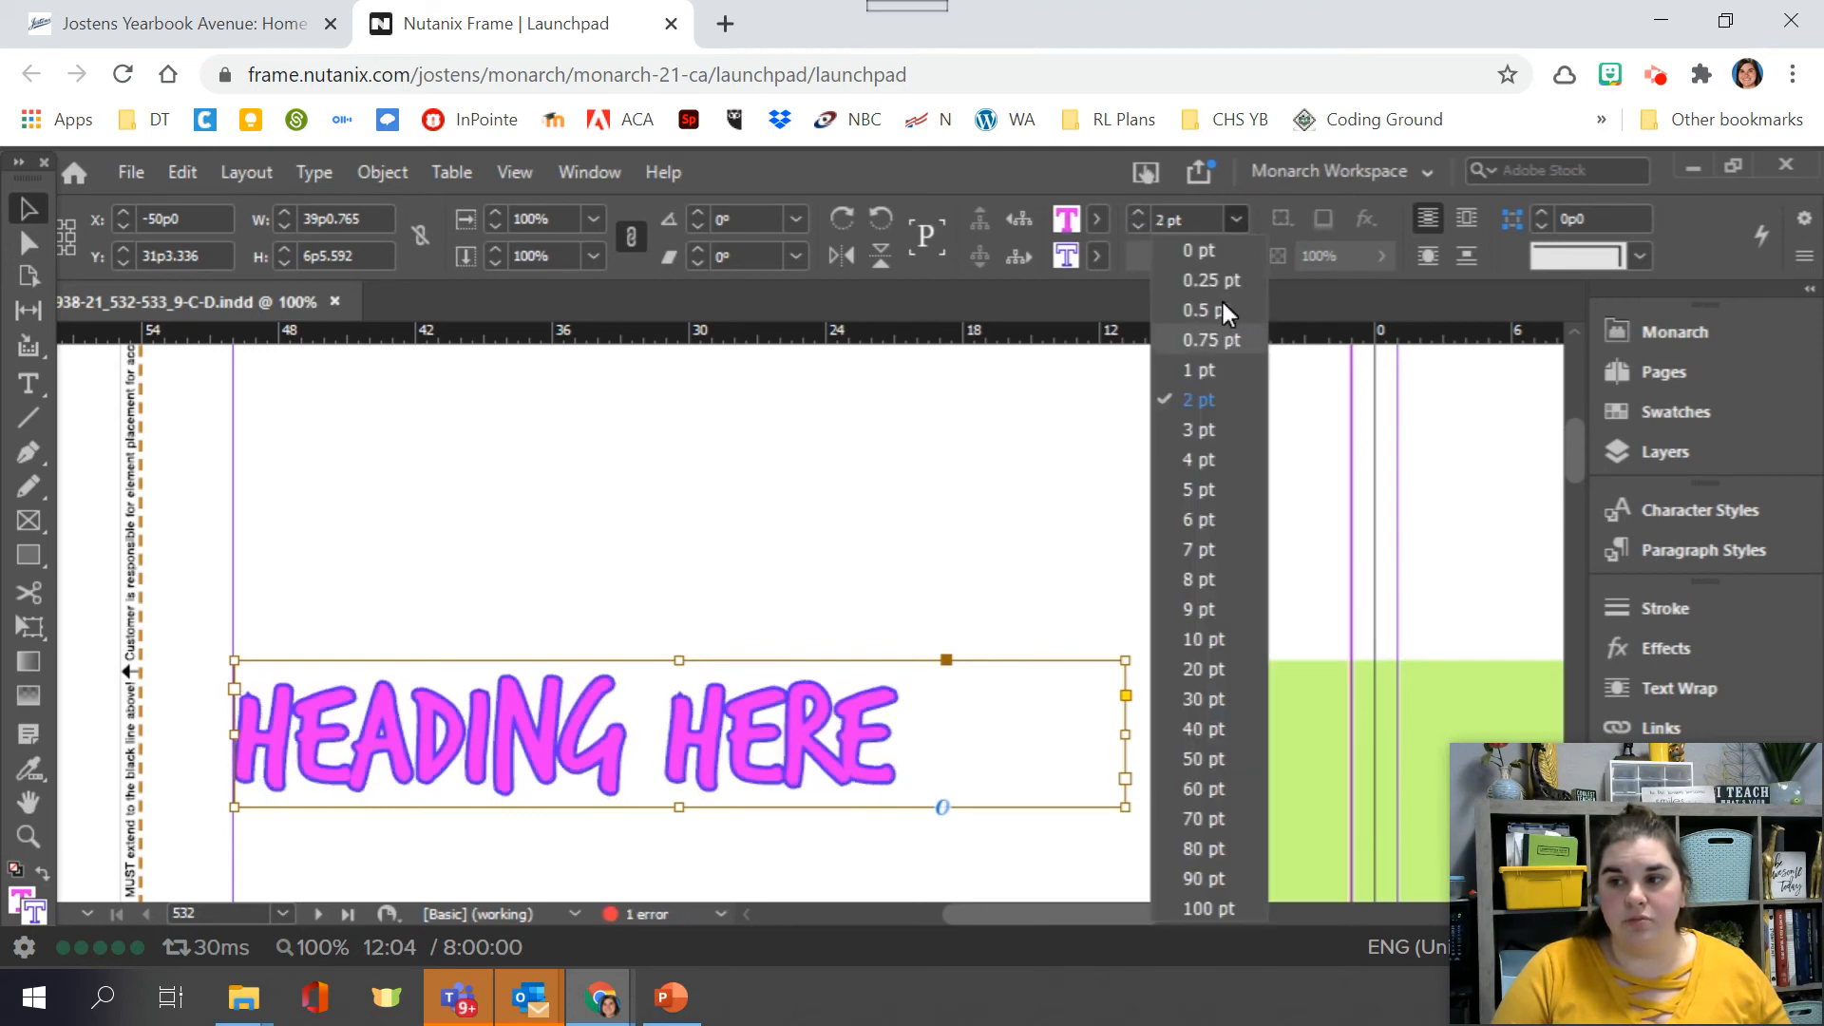
pyautogui.click(1234, 222)
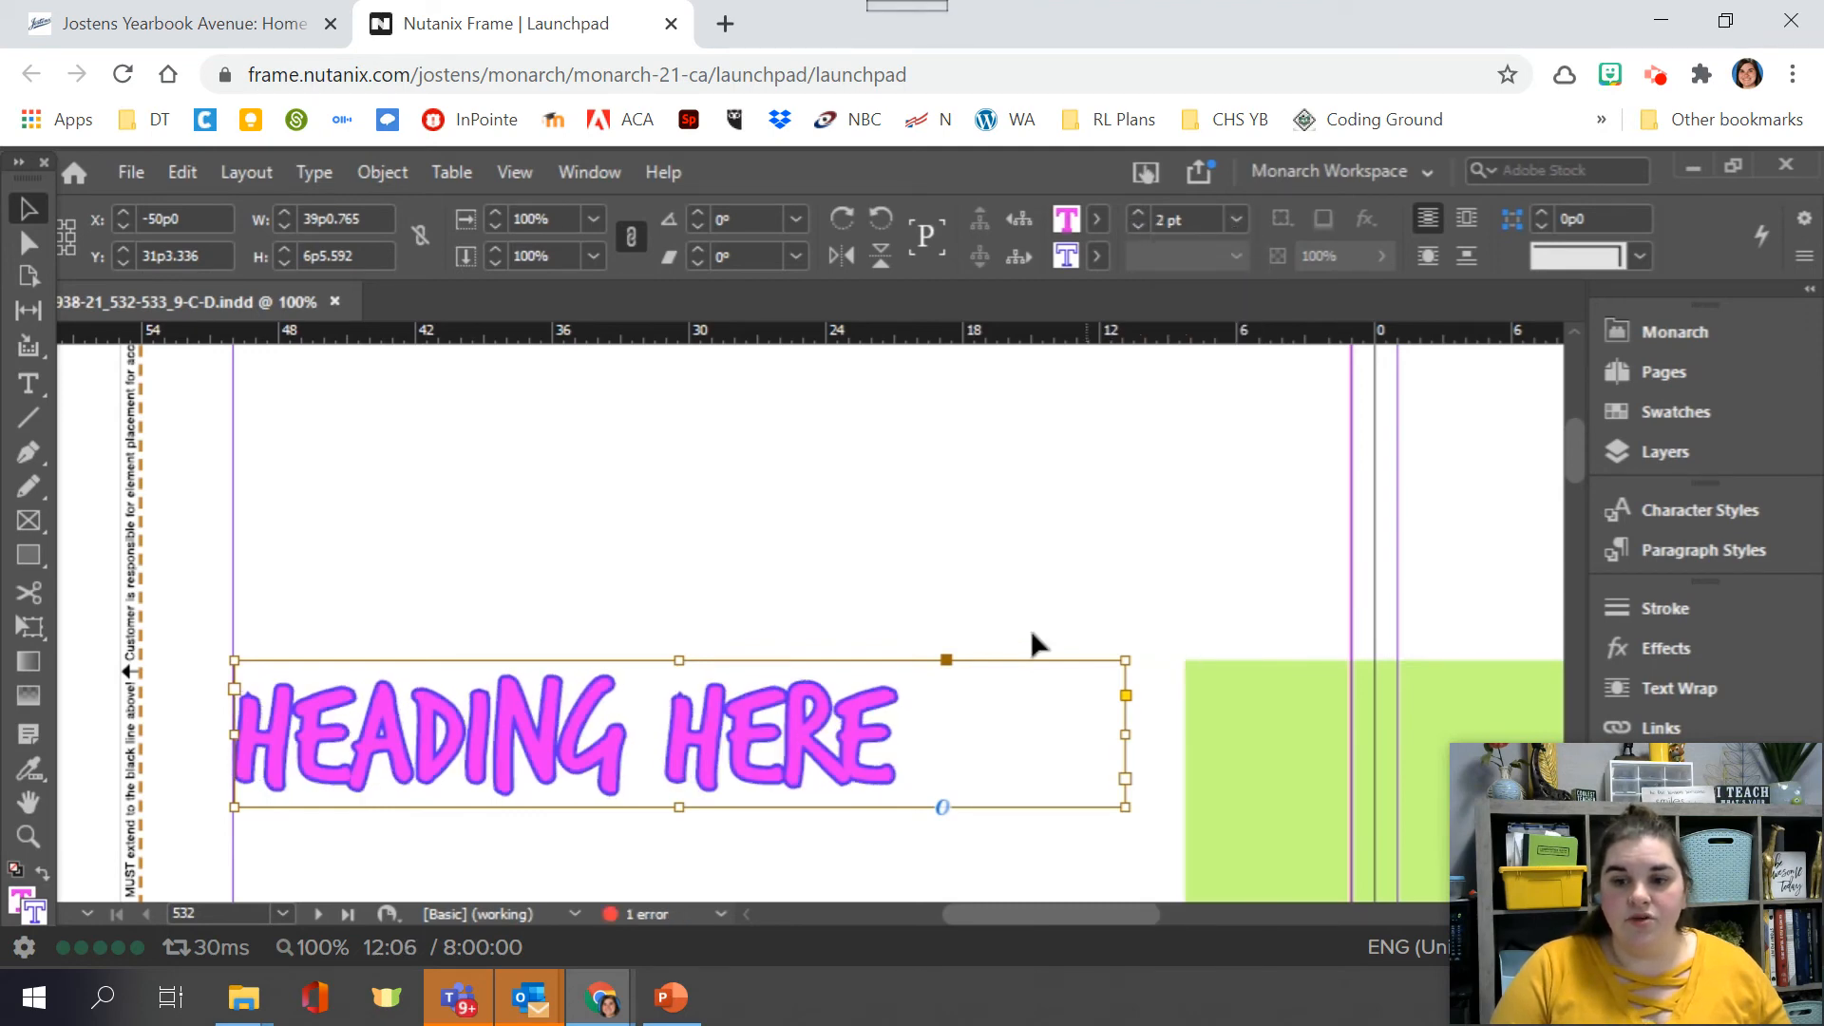
# - Deselect everything and view the whole spread in full-screen Presentation mode, then return to normal view
pyautogui.hotkey('ctrl', '-')
pyautogui.hotkey('ctrl', '-')
pyautogui.hotkey('ctrl', '-')
pyautogui.hotkey('ctrl', '-')
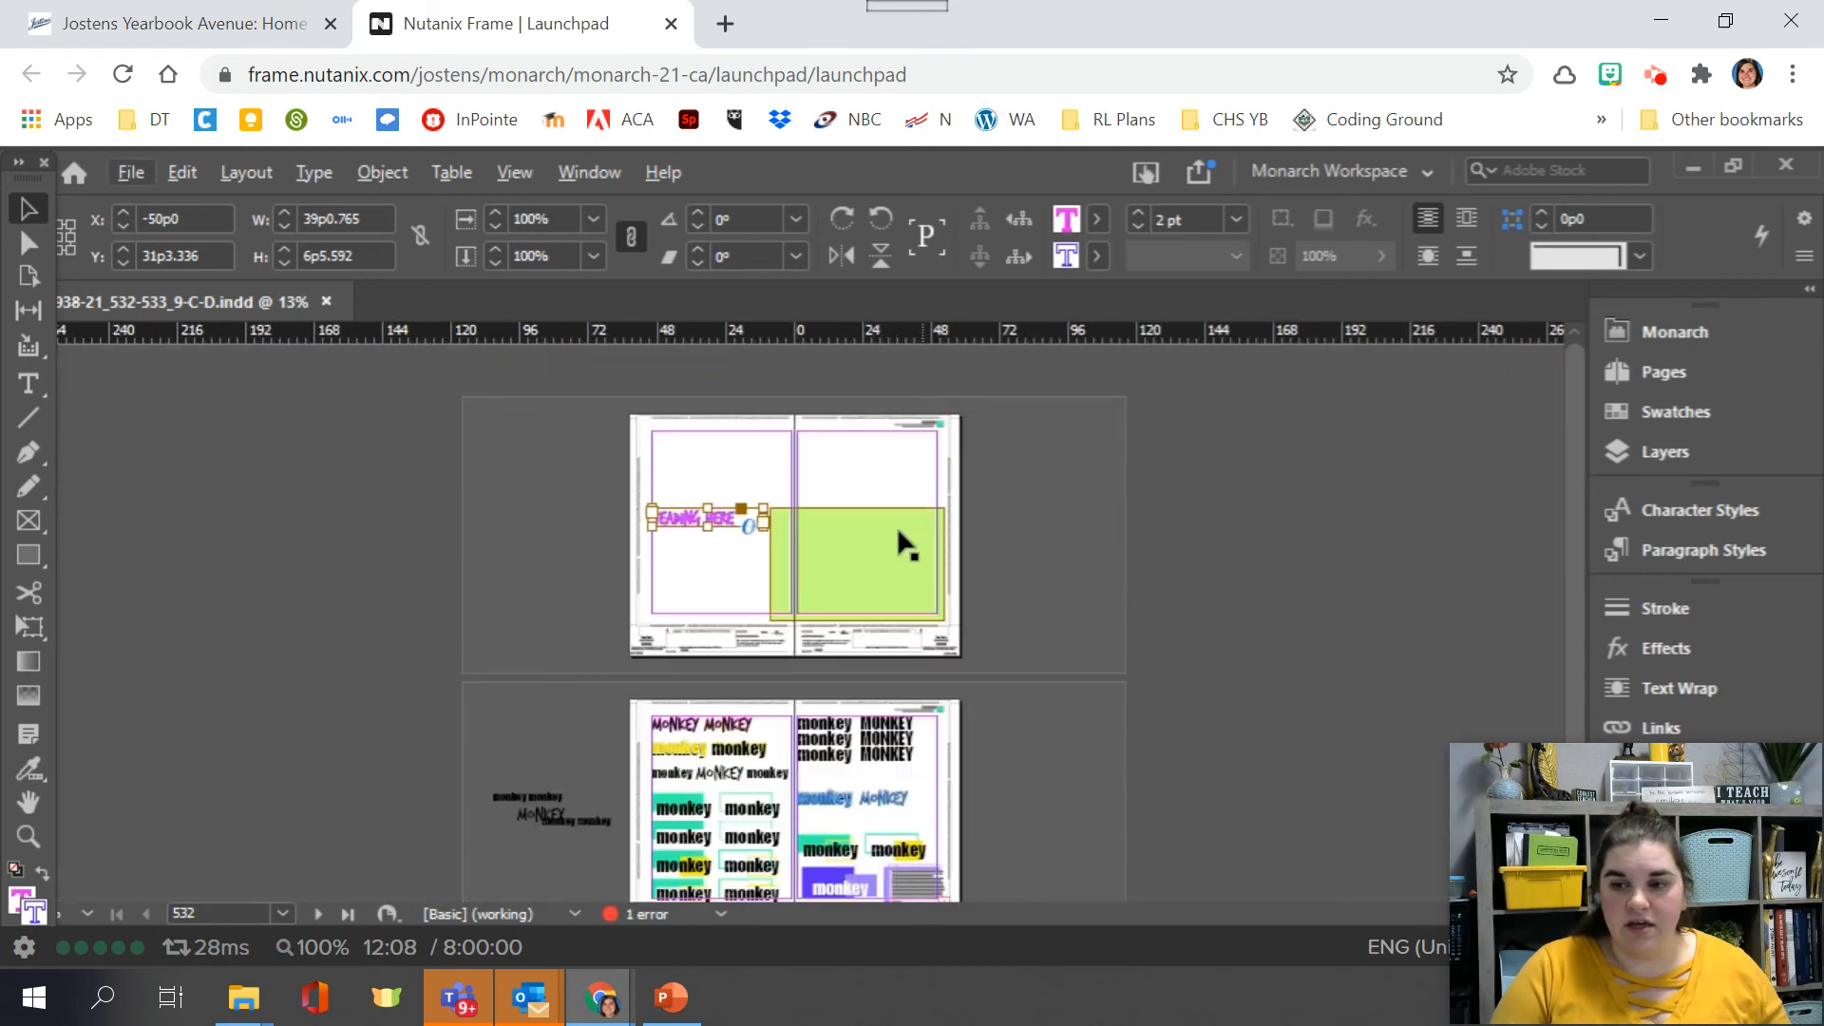
pyautogui.hotkey('ctrl', '=')
pyautogui.scroll(5, 926, 607)
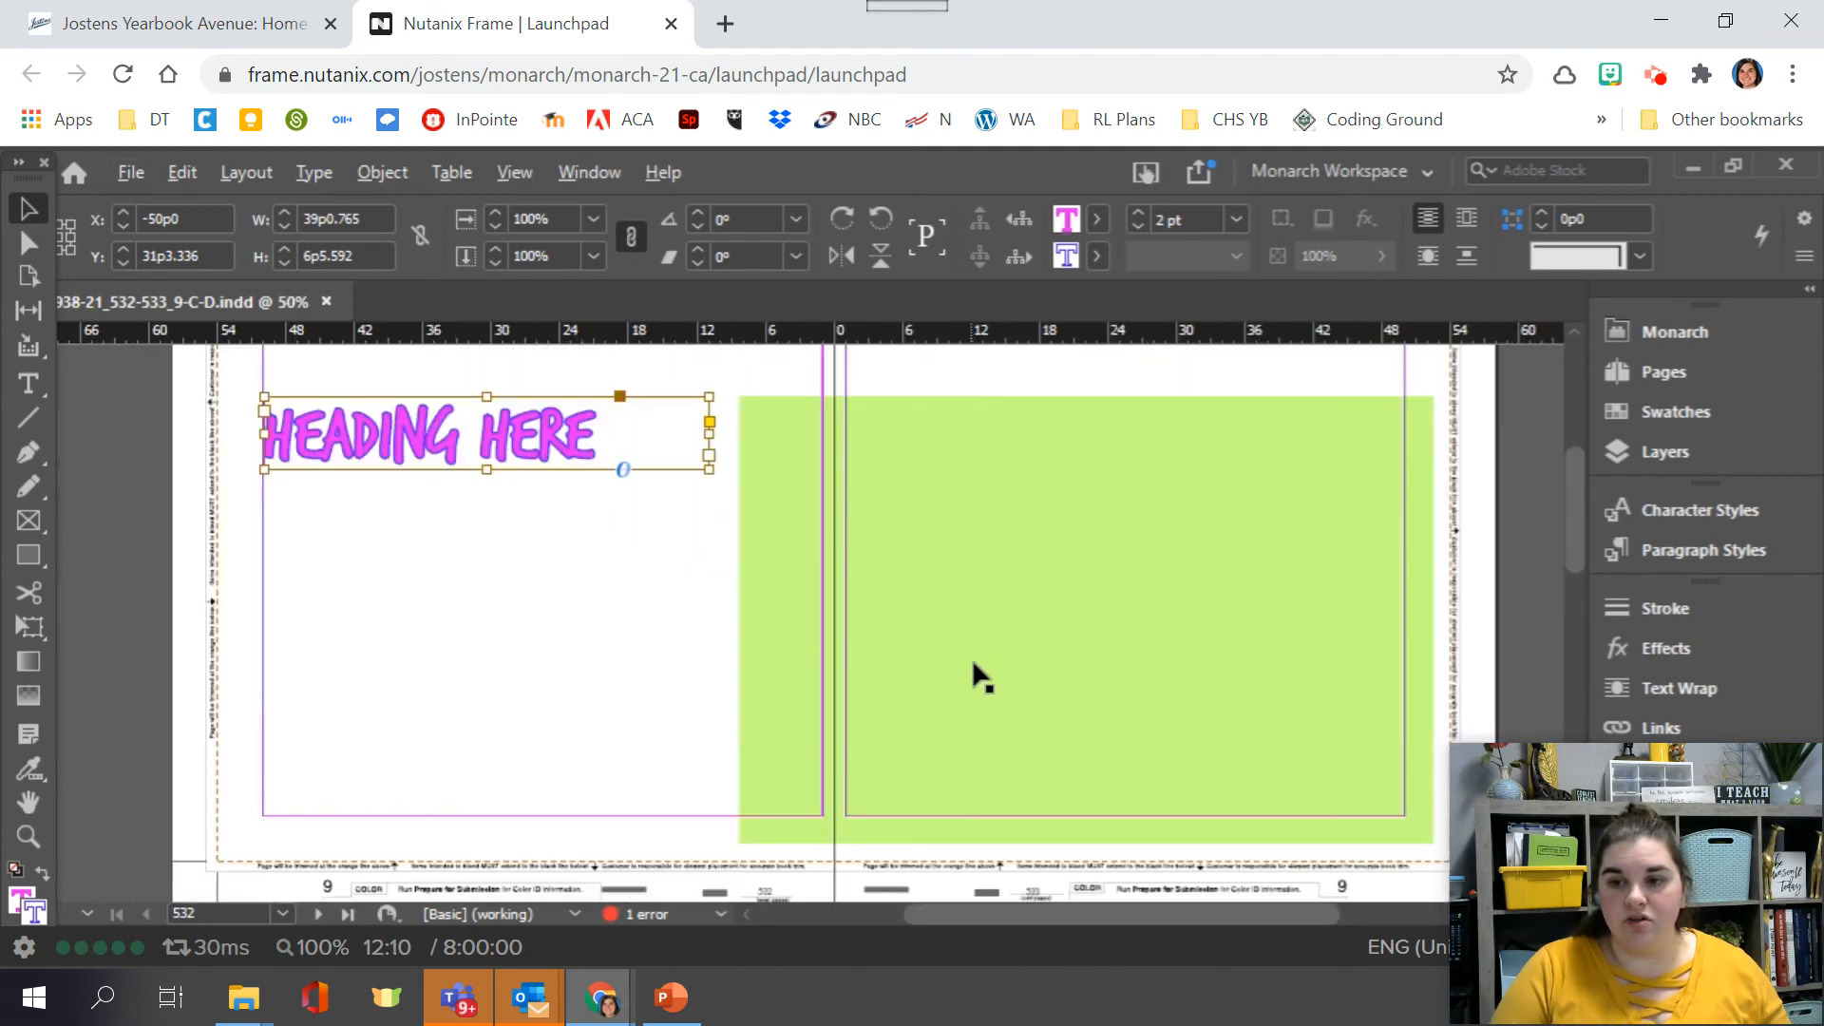
pyautogui.hotkey('ctrl', '=')
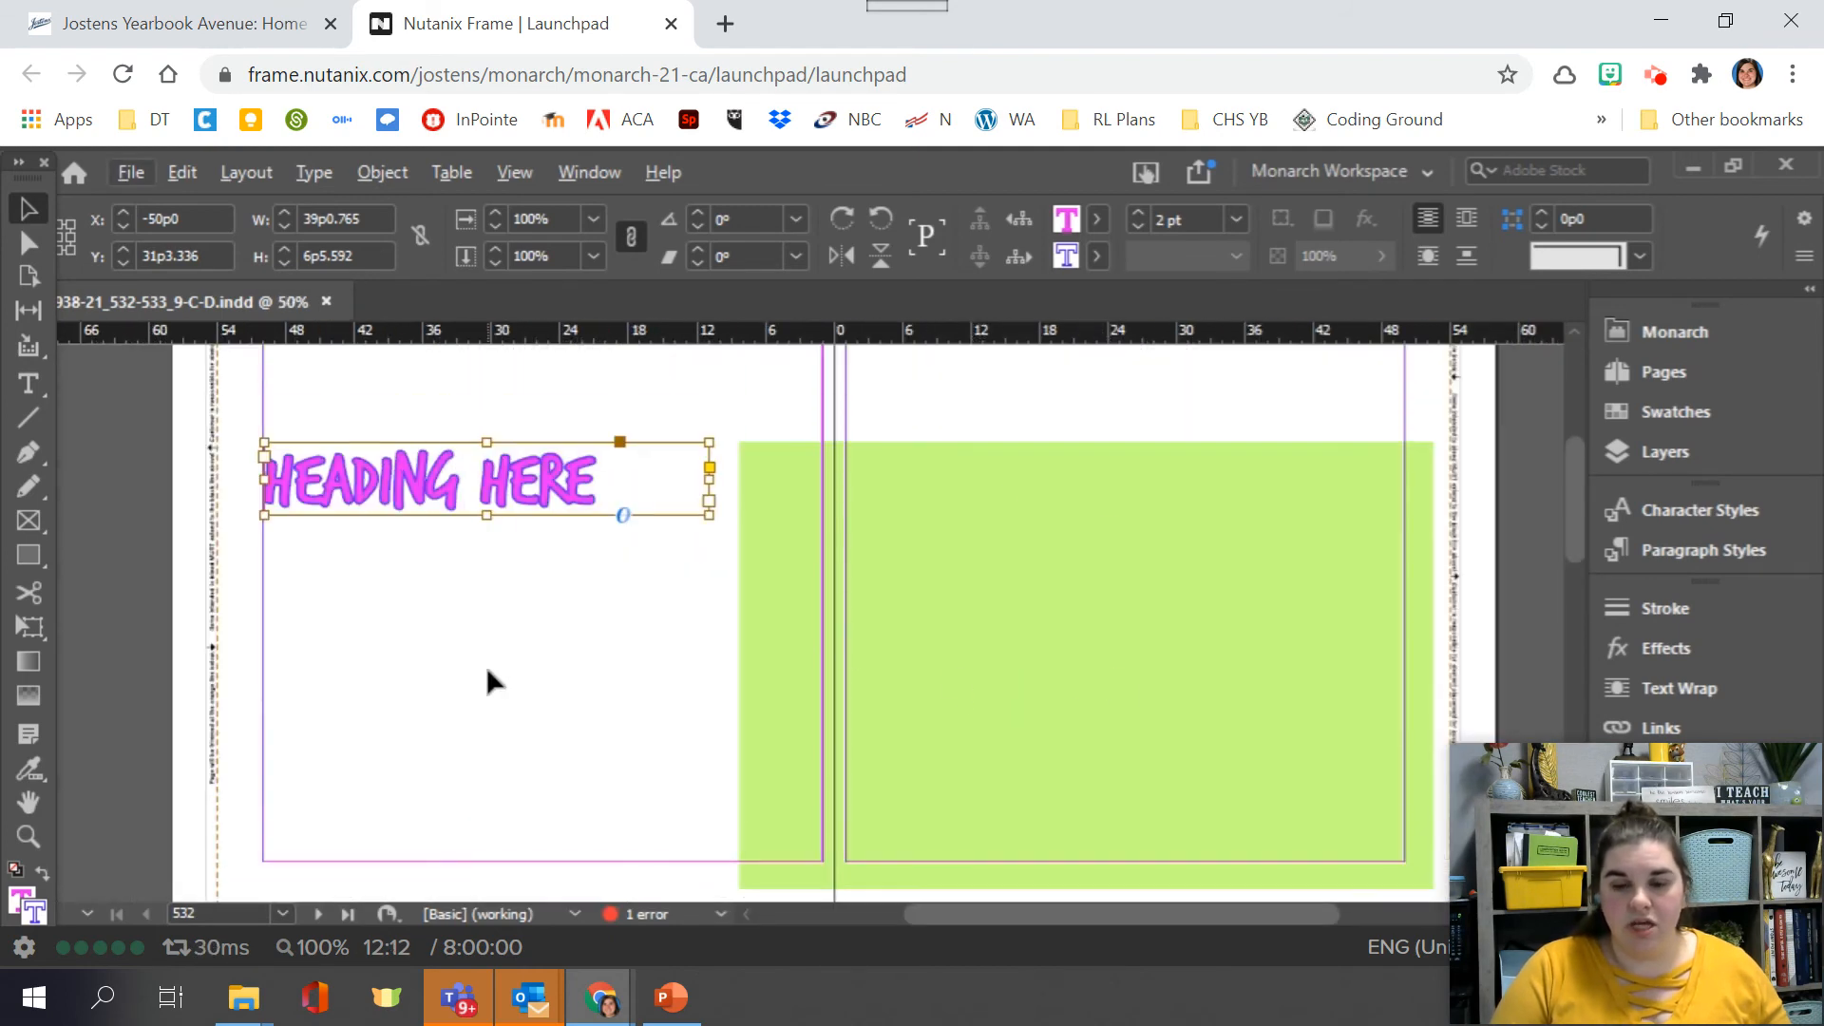
pyautogui.click(487, 670)
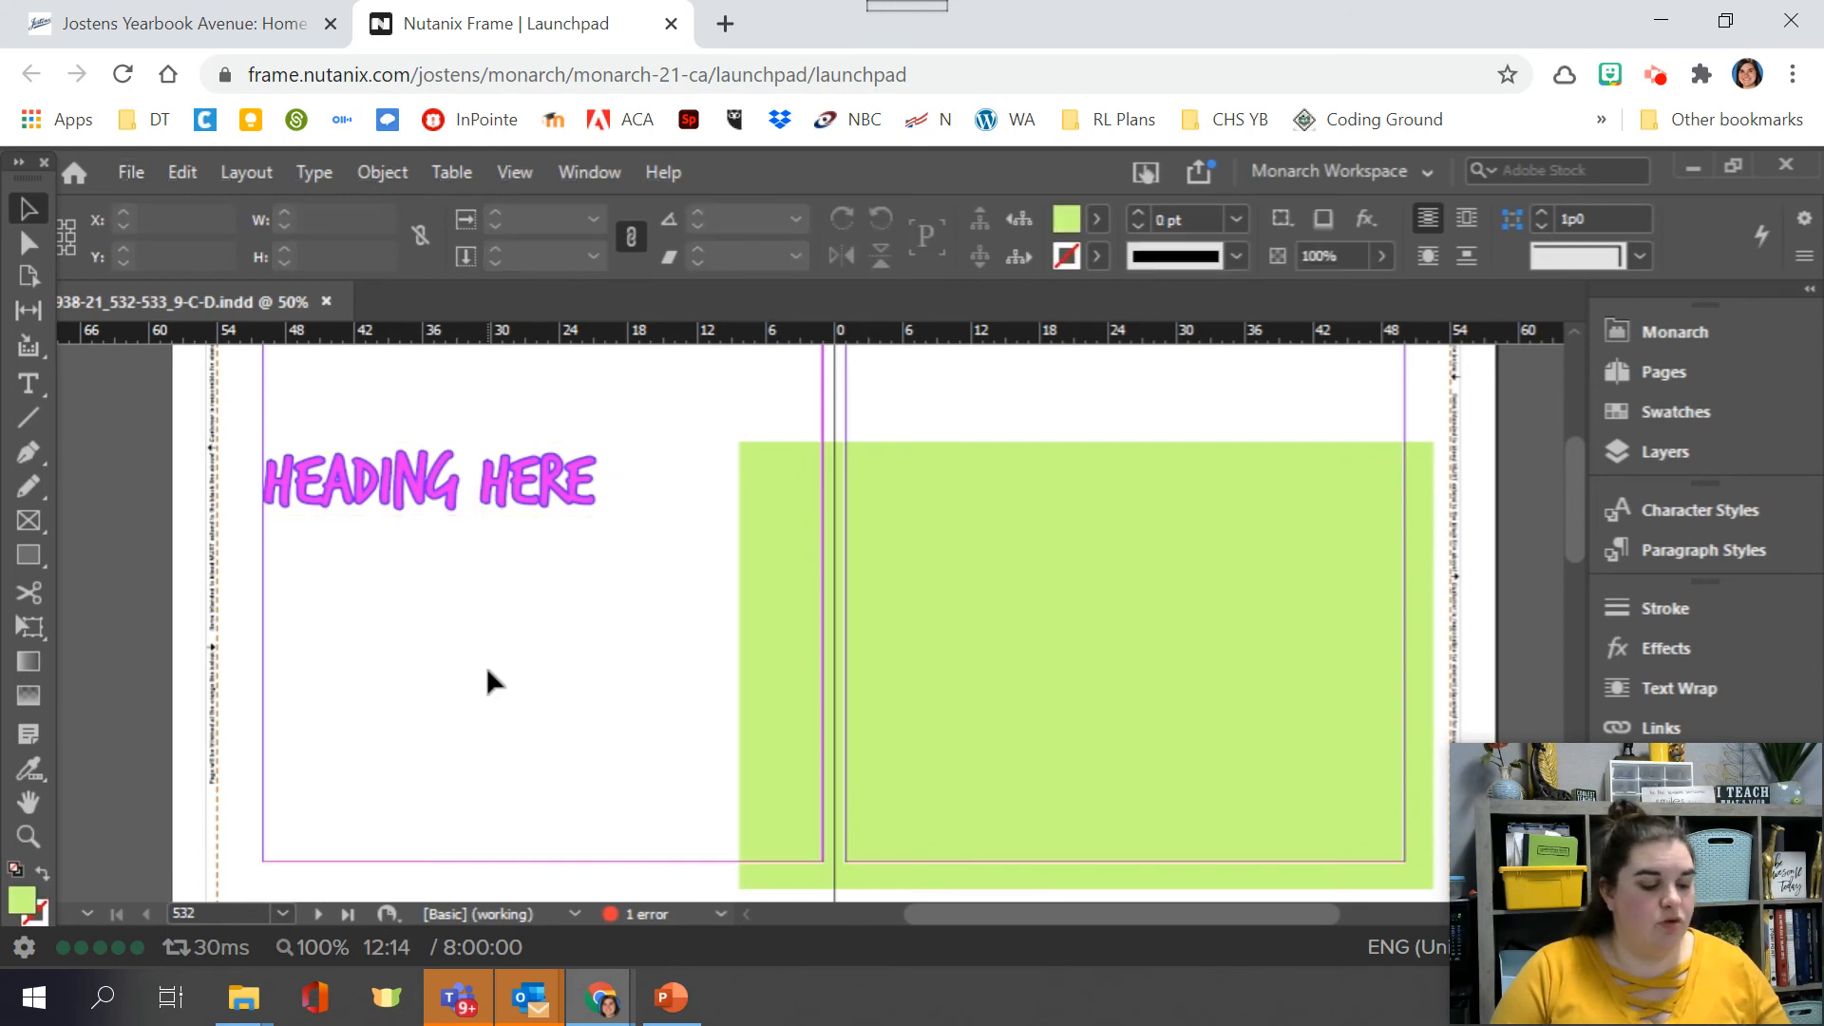
pyautogui.hotkey('shift', 'w')
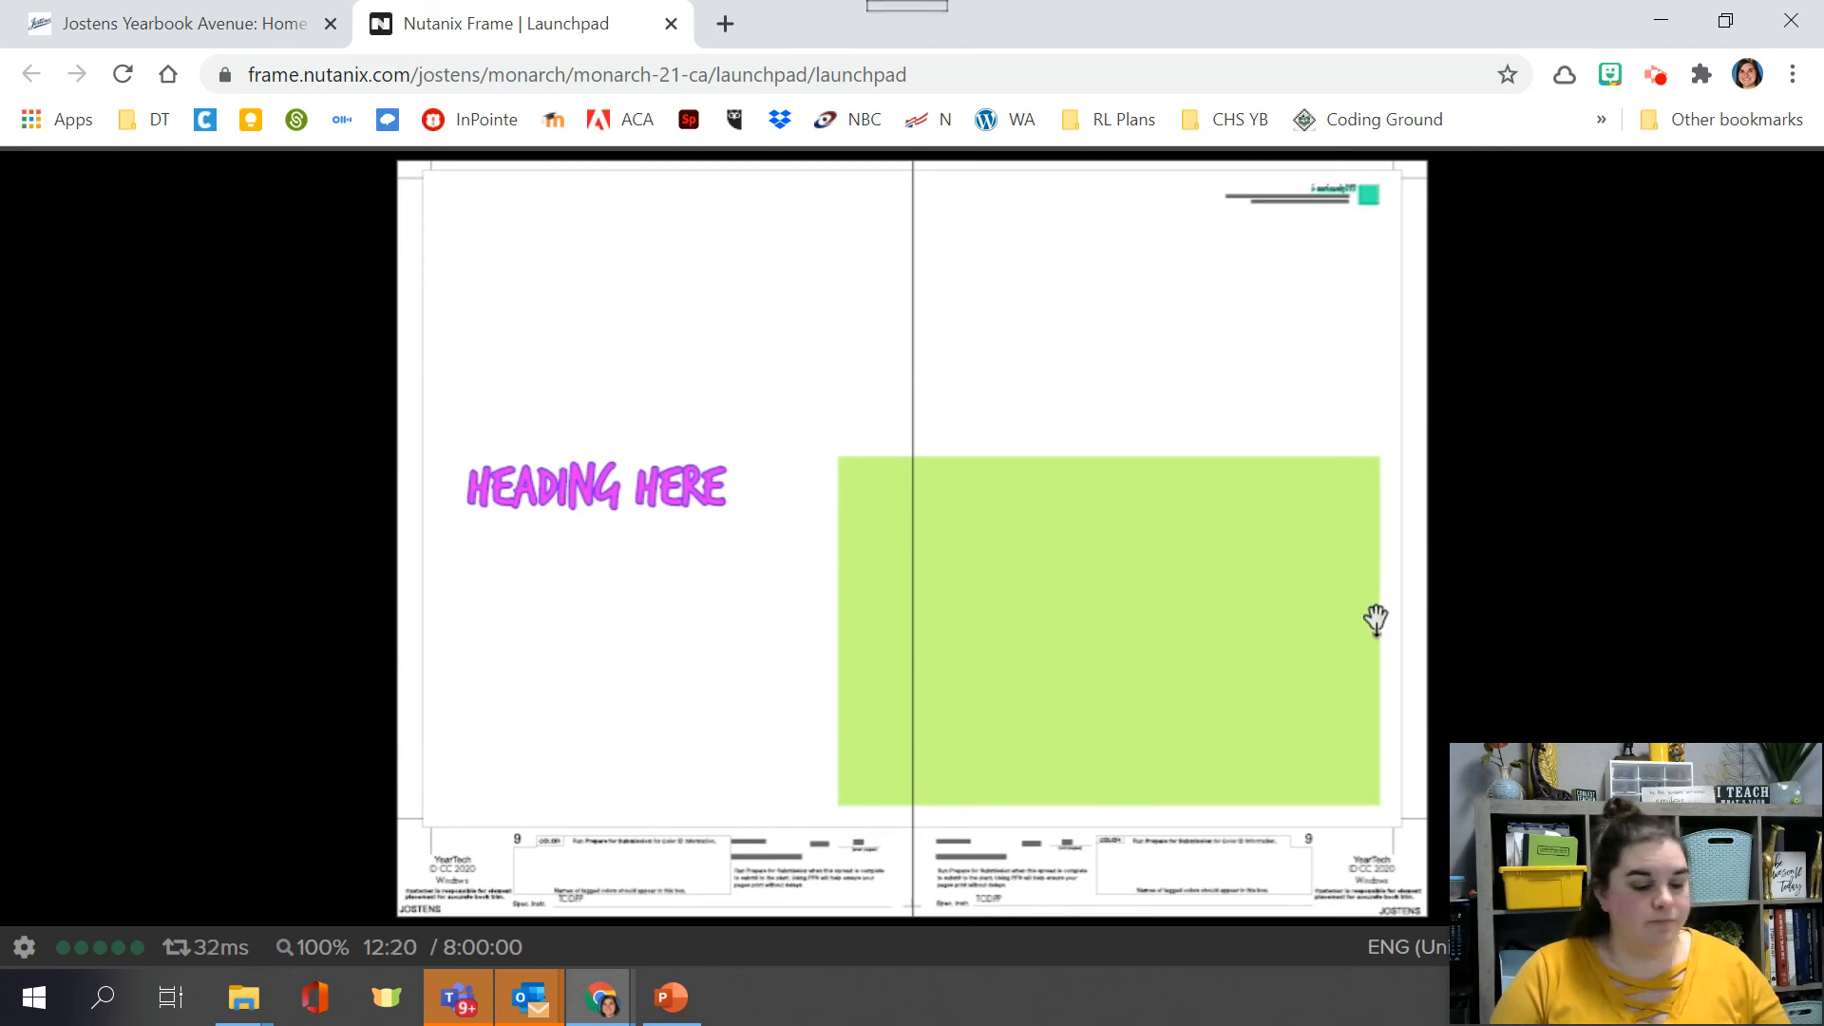
pyautogui.press('Escape')
# - Center-align the heading text within its frame on the left page
pyautogui.click(569, 600)
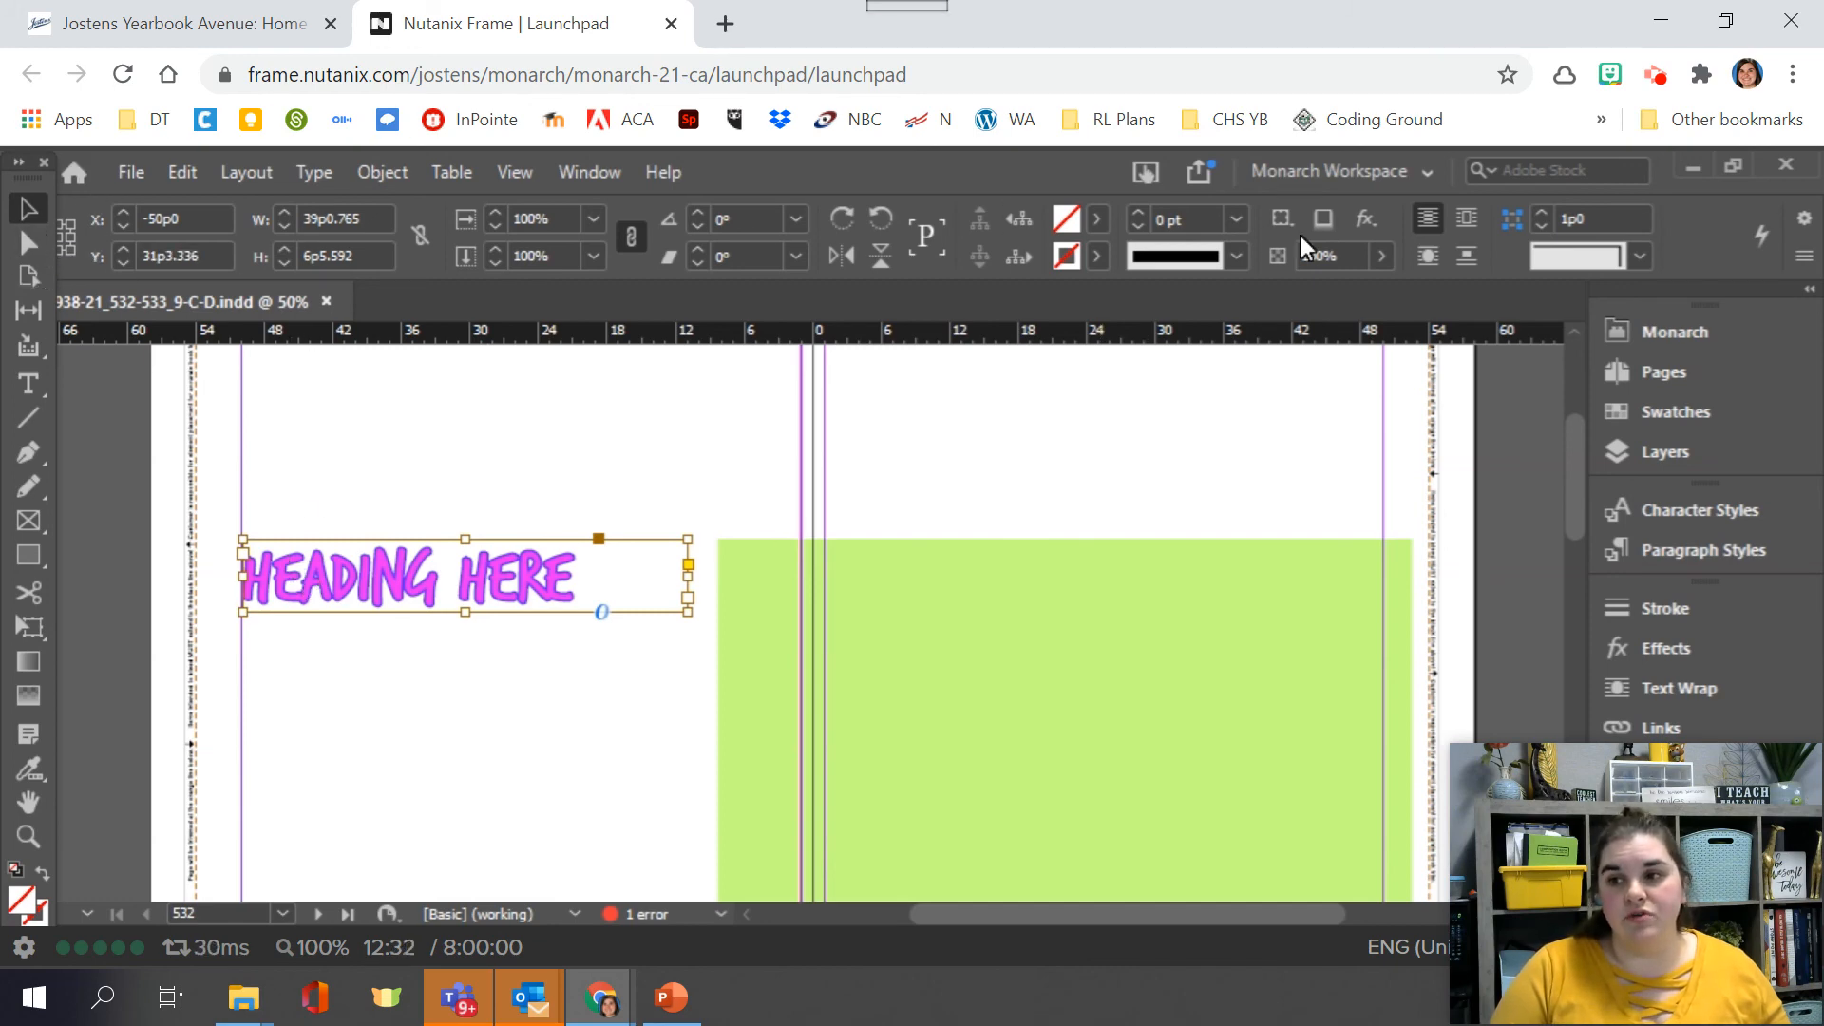
pyautogui.click(32, 378)
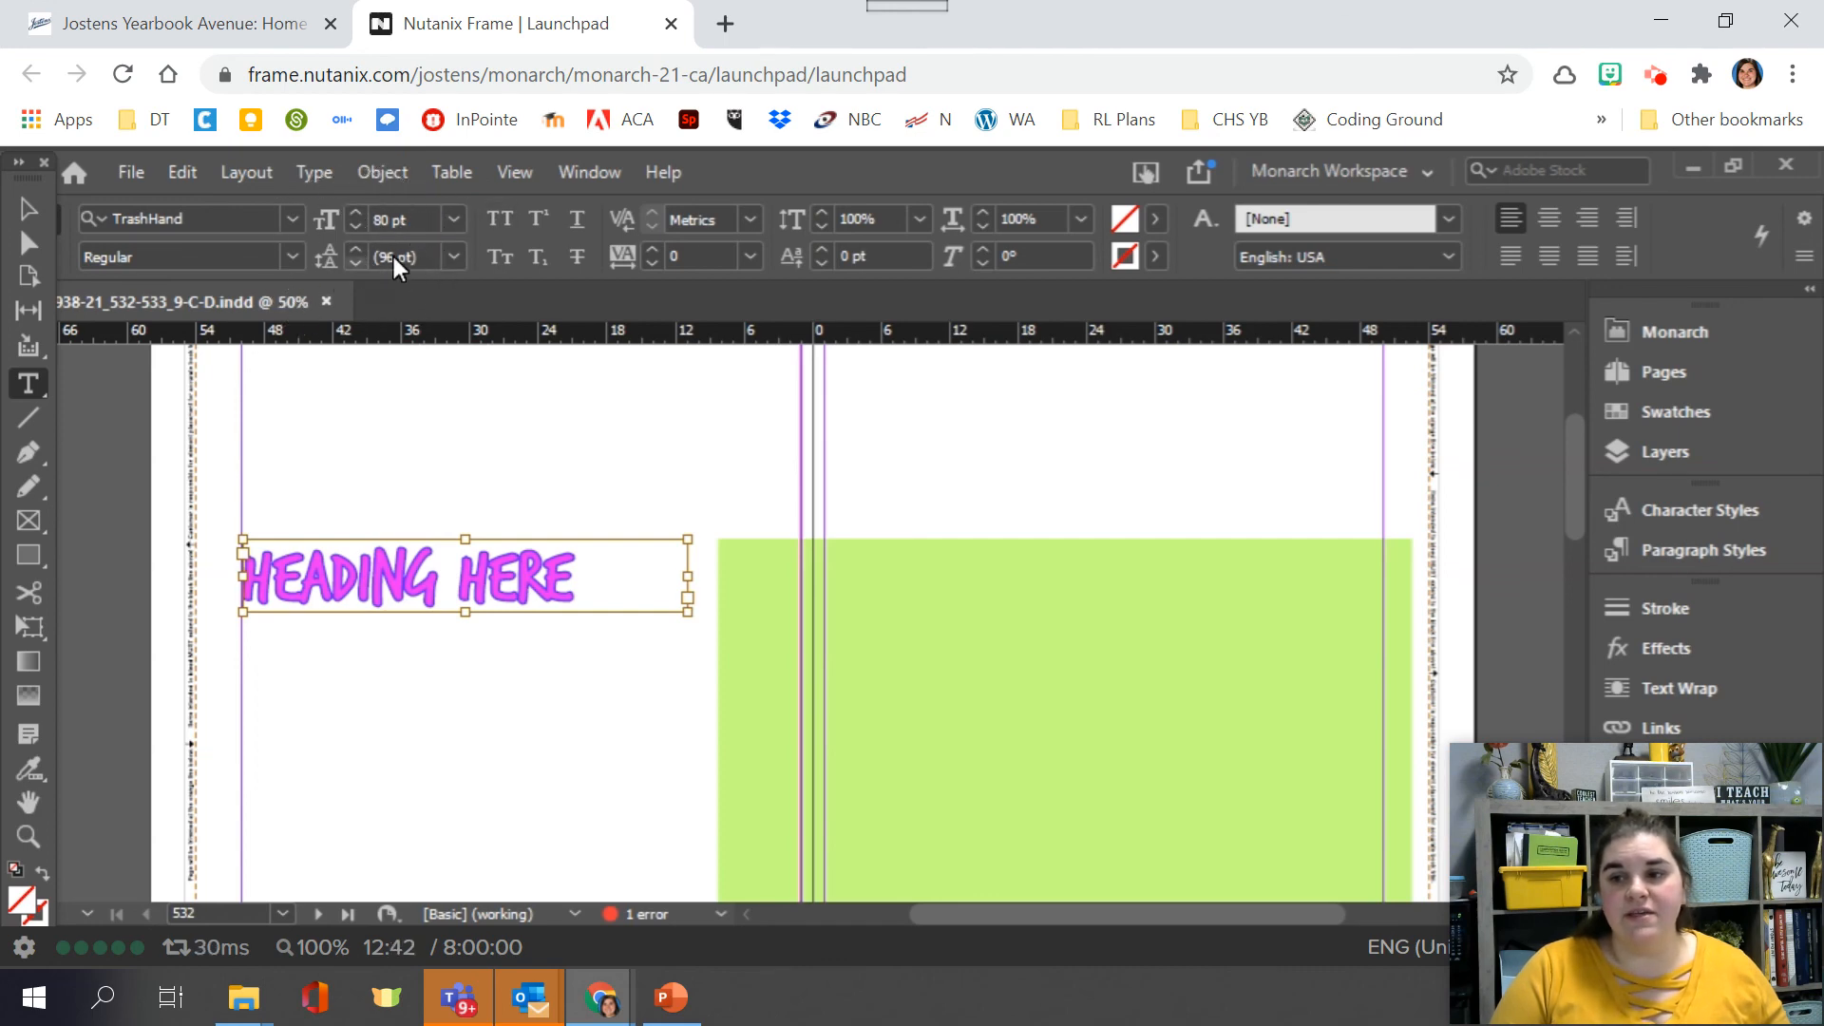
pyautogui.click(1555, 222)
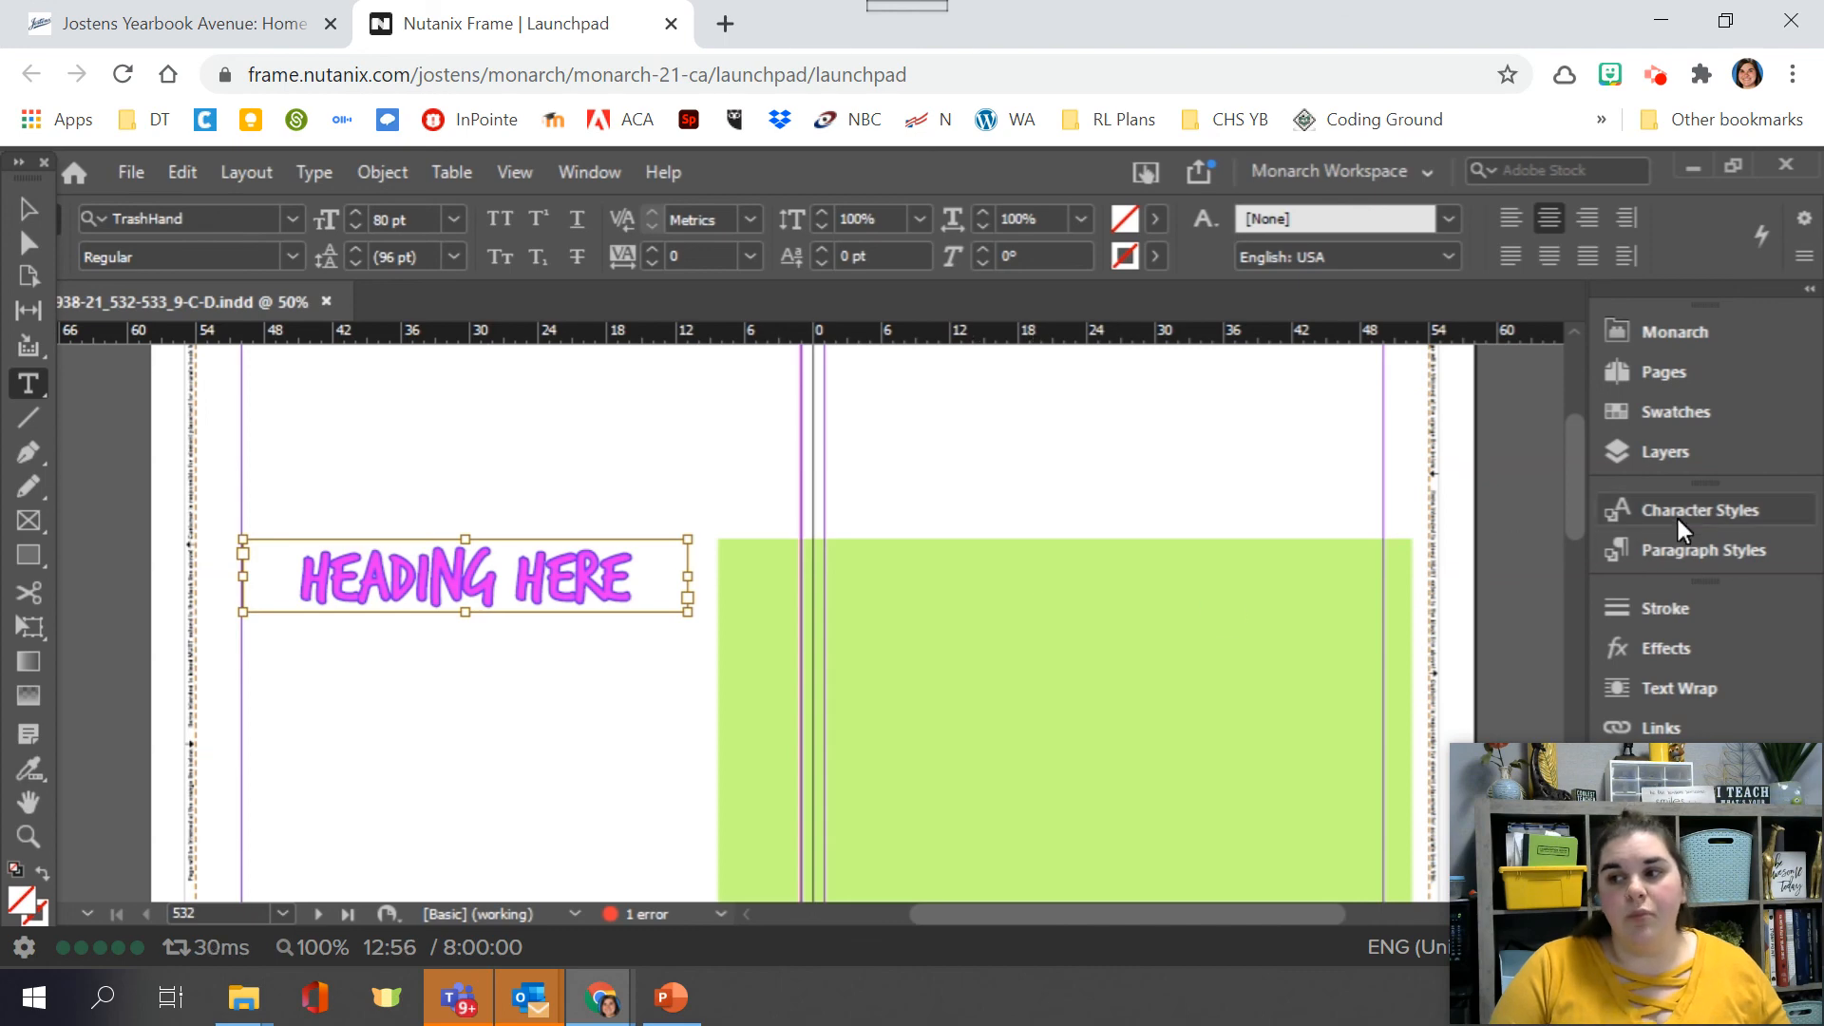
# - Open the paragraph styles for the heading frame
pyautogui.click(1680, 543)
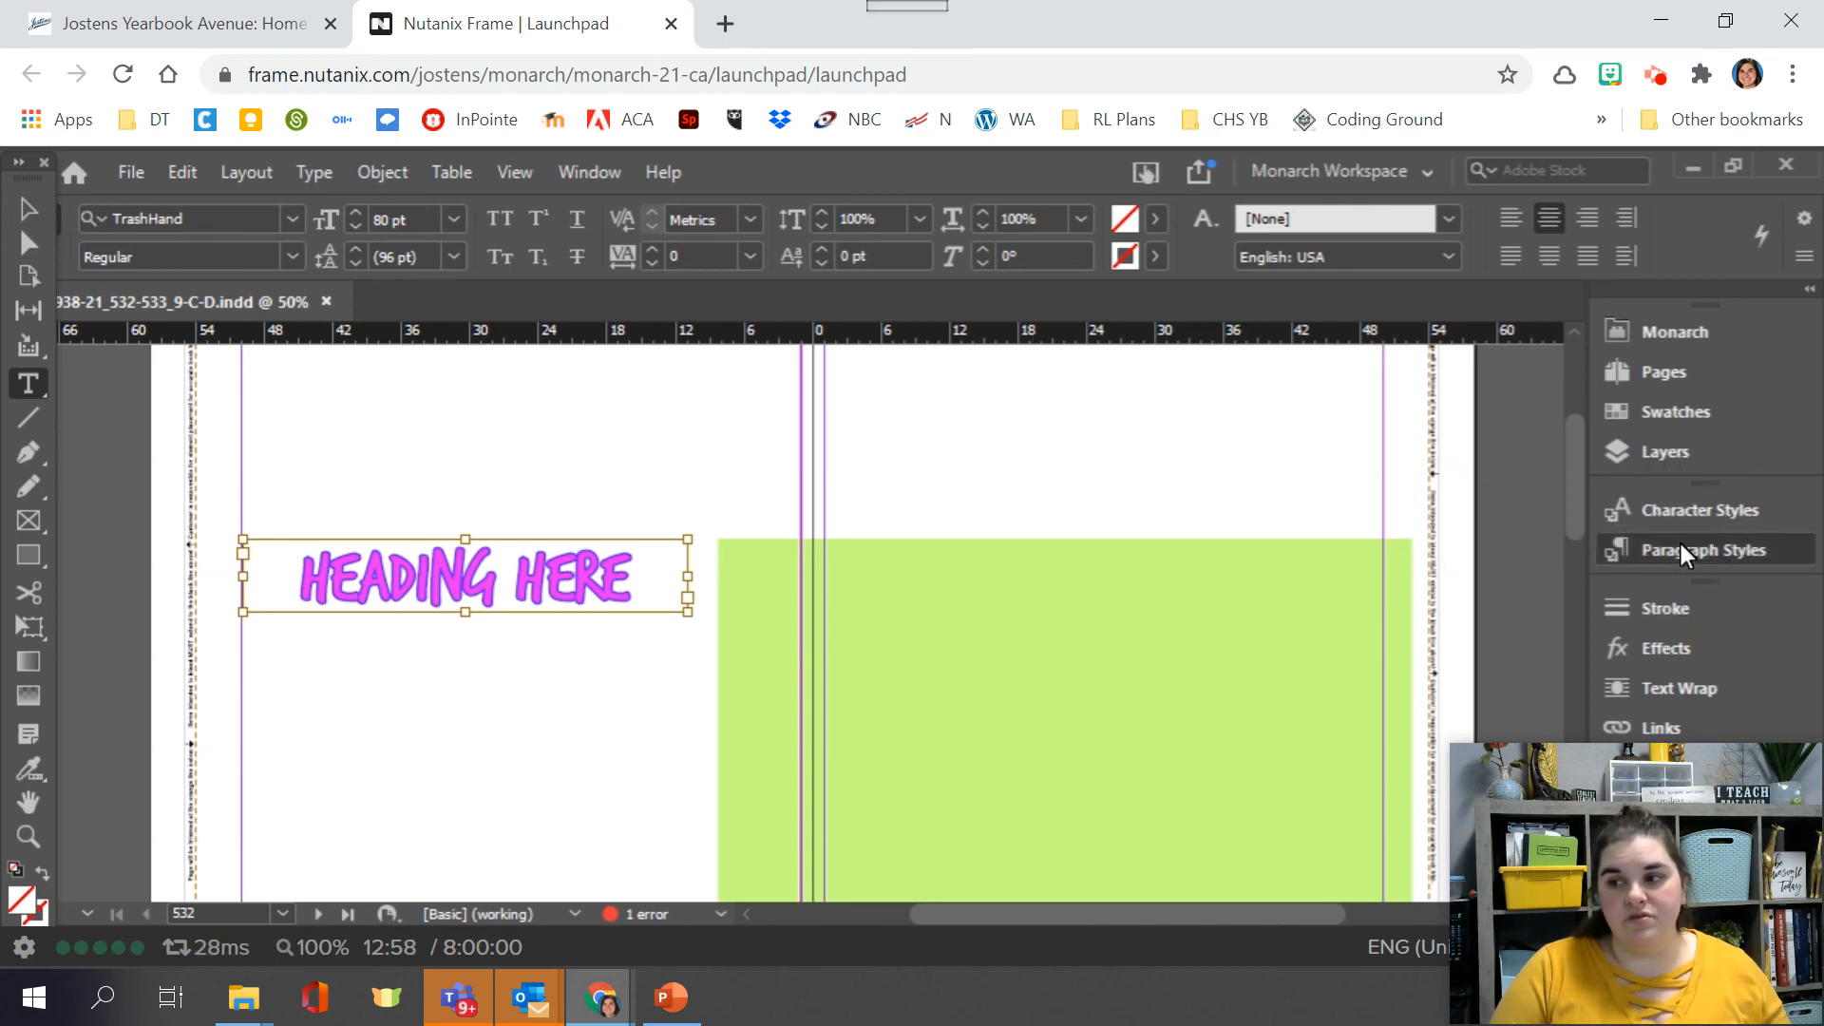